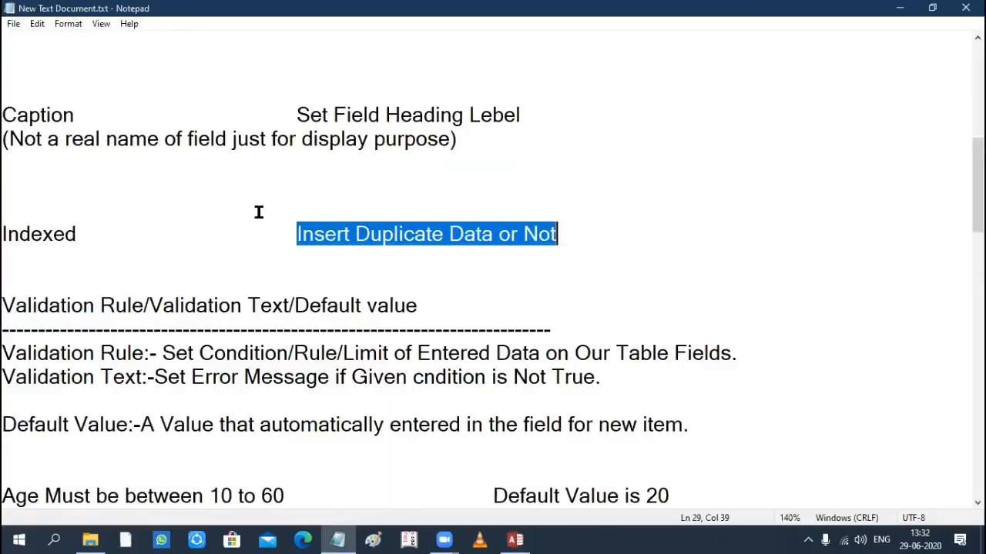
- Review the field property notes on Field Size, Allow Zero Length, Required, Caption and Indexed, highlighting each heading
{"action": "scroll", "coordinate": [223, 183], "scroll_direction": "up", "scroll_amount": 7}
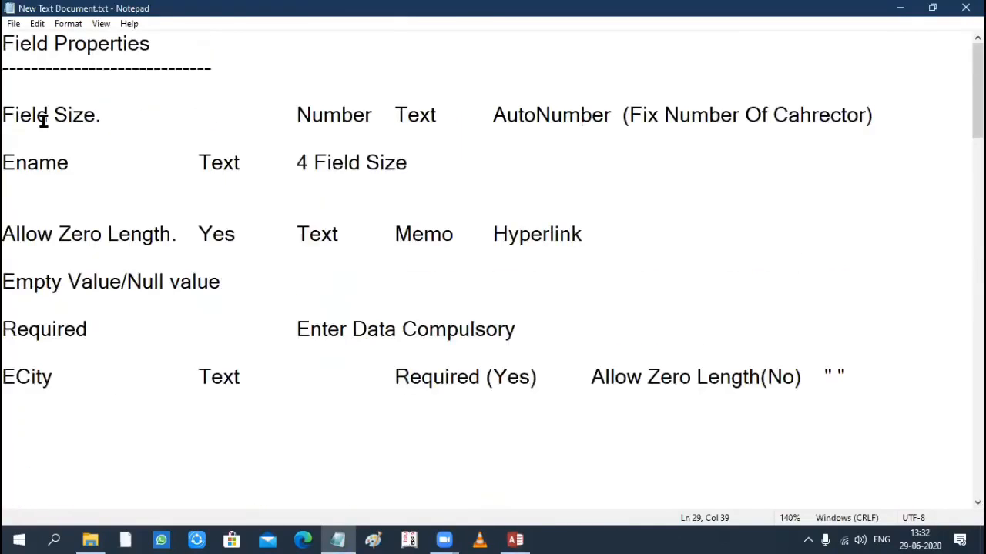
{"action": "left_click_drag", "start_coordinate": [5, 114], "coordinate": [108, 113]}
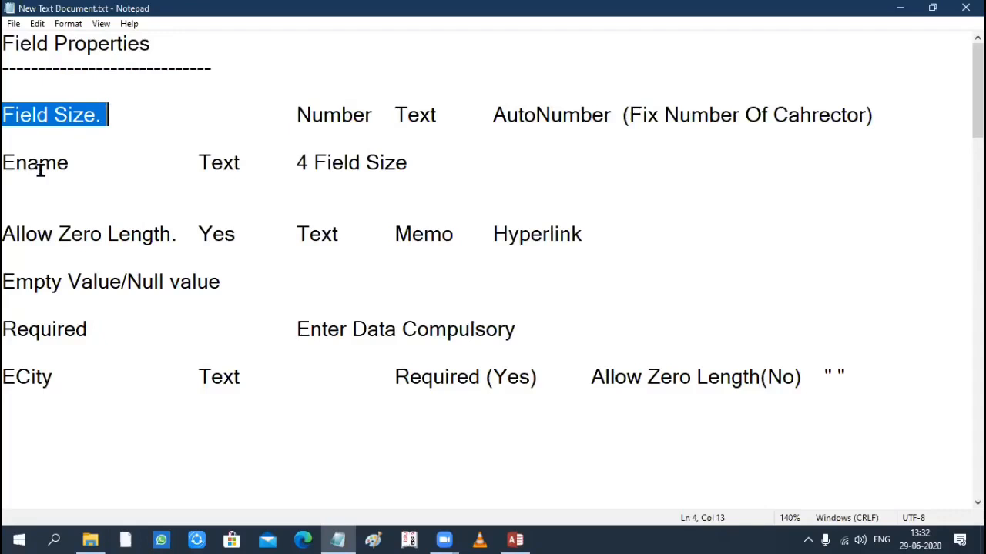
{"action": "left_click_drag", "start_coordinate": [3, 234], "coordinate": [169, 235]}
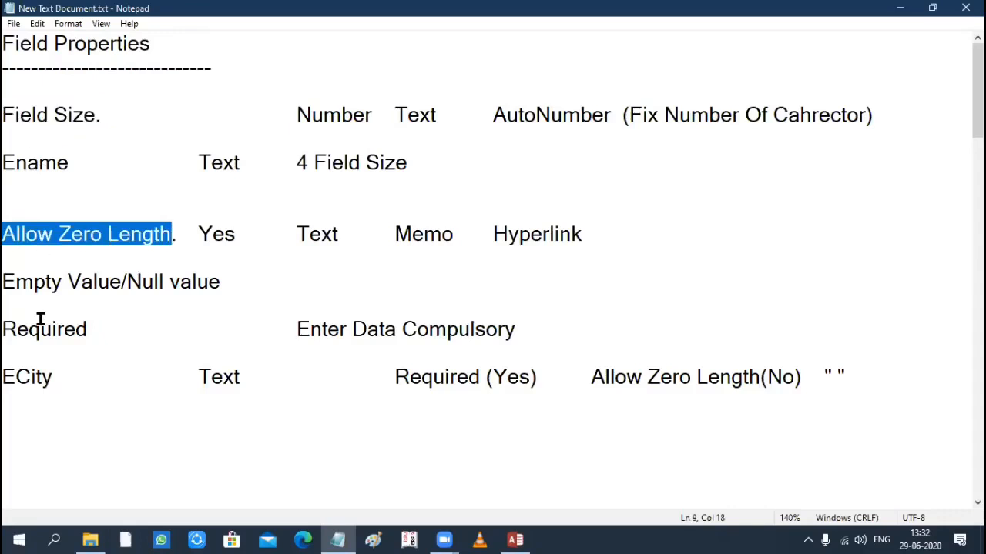
{"action": "left_click_drag", "start_coordinate": [9, 329], "coordinate": [103, 331]}
{"action": "scroll", "coordinate": [117, 382], "scroll_direction": "down", "scroll_amount": 3}
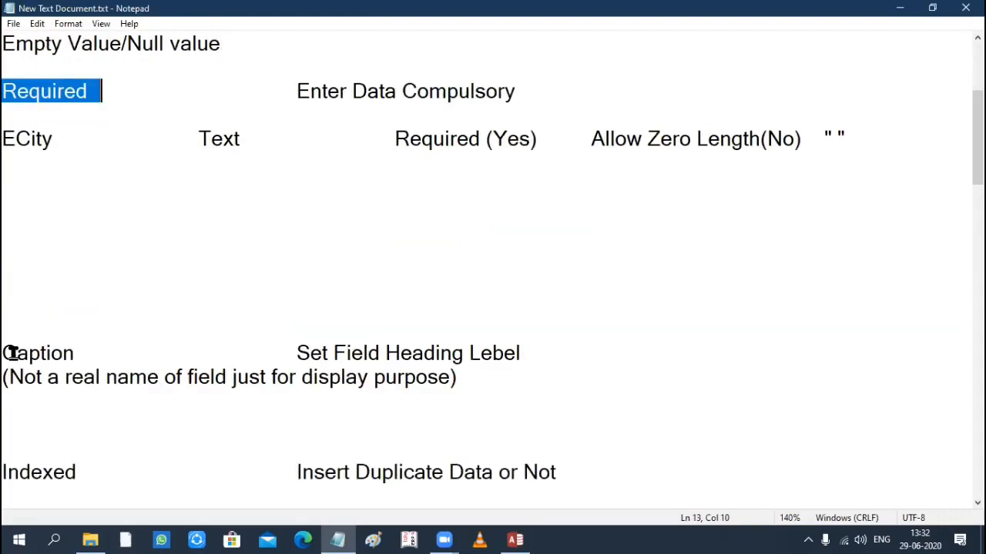
{"action": "double_click", "coordinate": [77, 352]}
{"action": "left_click", "coordinate": [6, 472]}
{"action": "key", "text": "ctrl+shift+Right"}
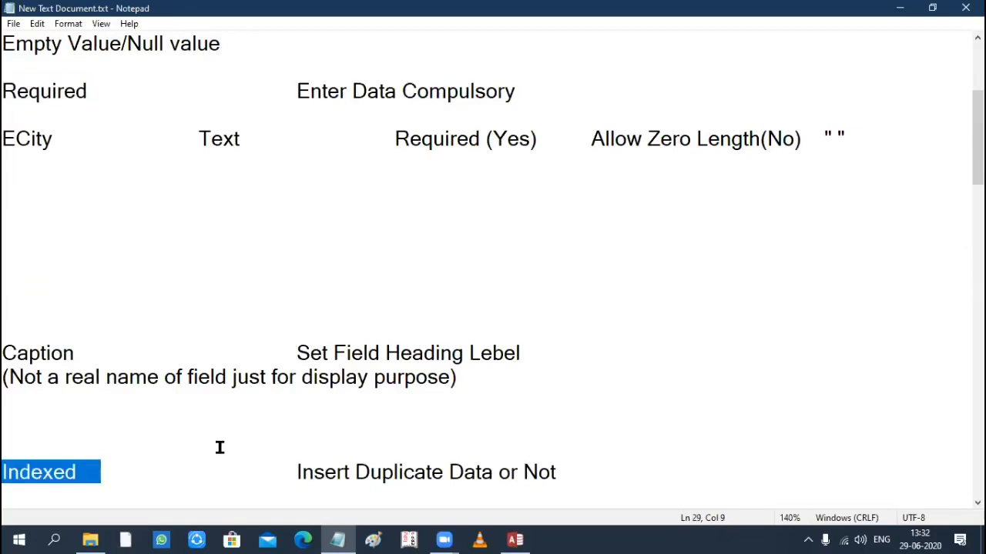
- Join the "(Not a real name of field just for display purpose)" line onto the end of the Caption line and save the file
{"action": "left_click", "coordinate": [9, 377]}
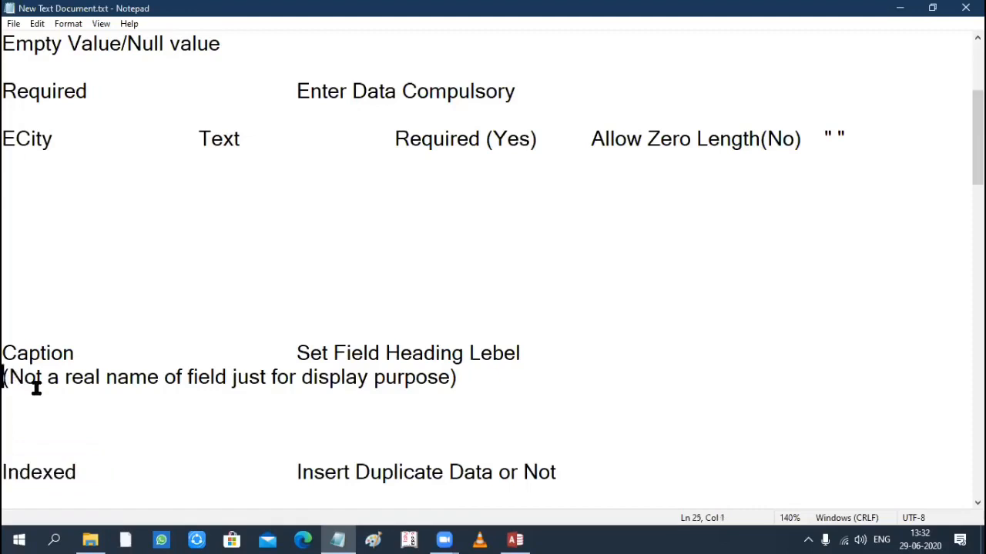
{"action": "key", "text": "BackSpace"}
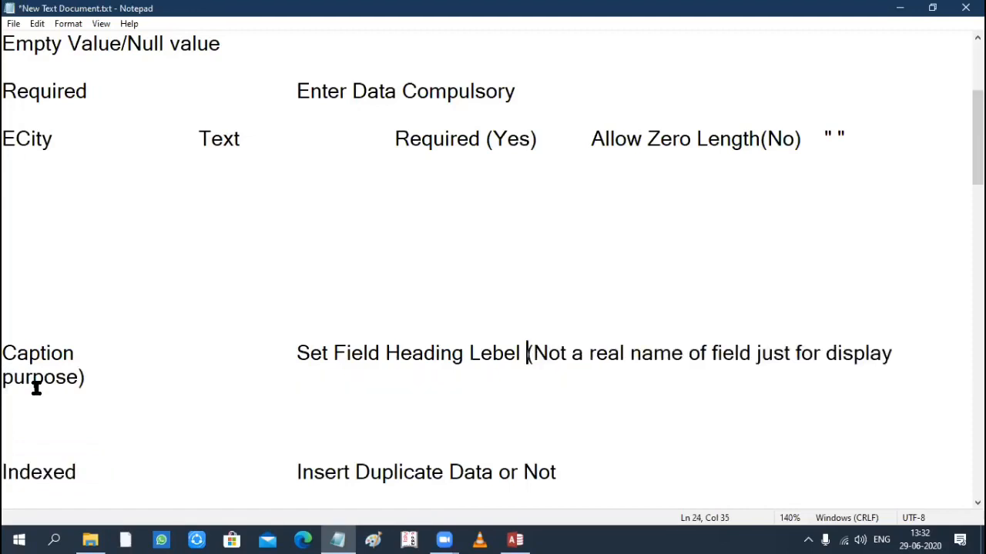
{"action": "key", "text": "ctrl+s"}
- Remove one tab of spacing before "Set Field Heading Lebel" on the Caption line and save the file
{"action": "scroll", "coordinate": [36, 389], "scroll_direction": "down", "scroll_amount": 2}
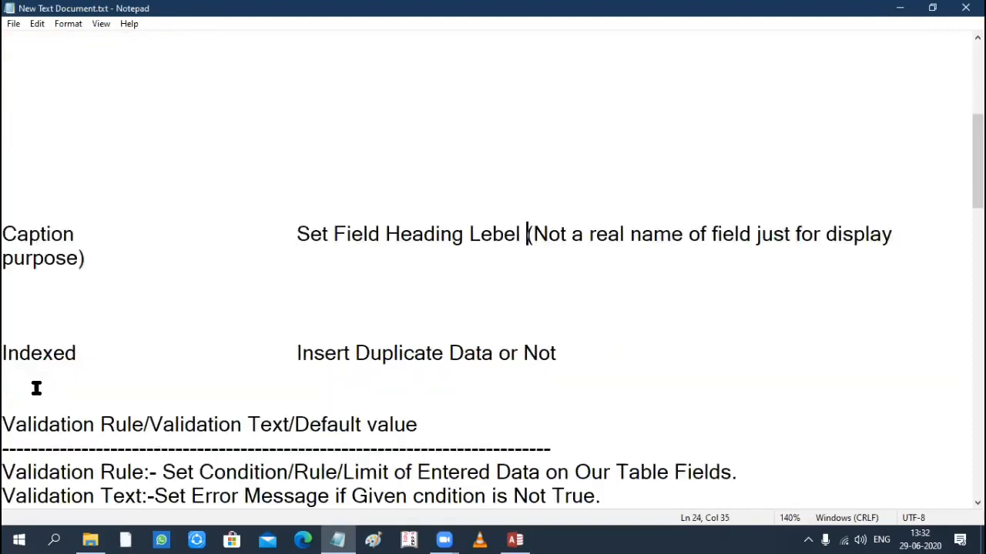
{"action": "left_click", "coordinate": [306, 247]}
{"action": "key", "text": "BackSpace"}
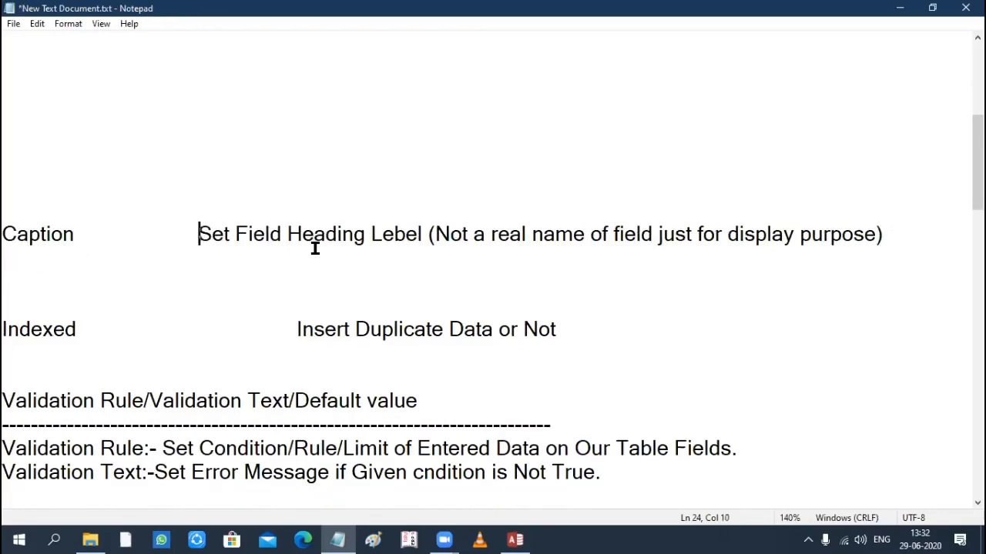
{"action": "left_click", "coordinate": [347, 280]}
{"action": "key", "text": "ctrl+s"}
- Examine the notes defining Validation Rule, Validation Text and Default Value, highlighting the terms and their explanations
{"action": "scroll", "coordinate": [347, 281], "scroll_direction": "down", "scroll_amount": 2}
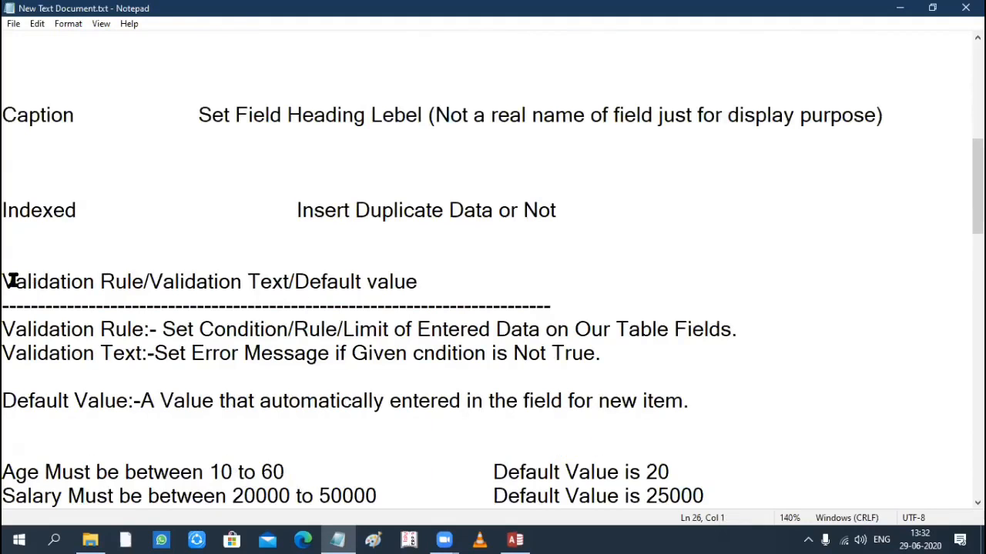
{"action": "left_click_drag", "start_coordinate": [4, 281], "coordinate": [450, 285]}
{"action": "left_click", "coordinate": [291, 282]}
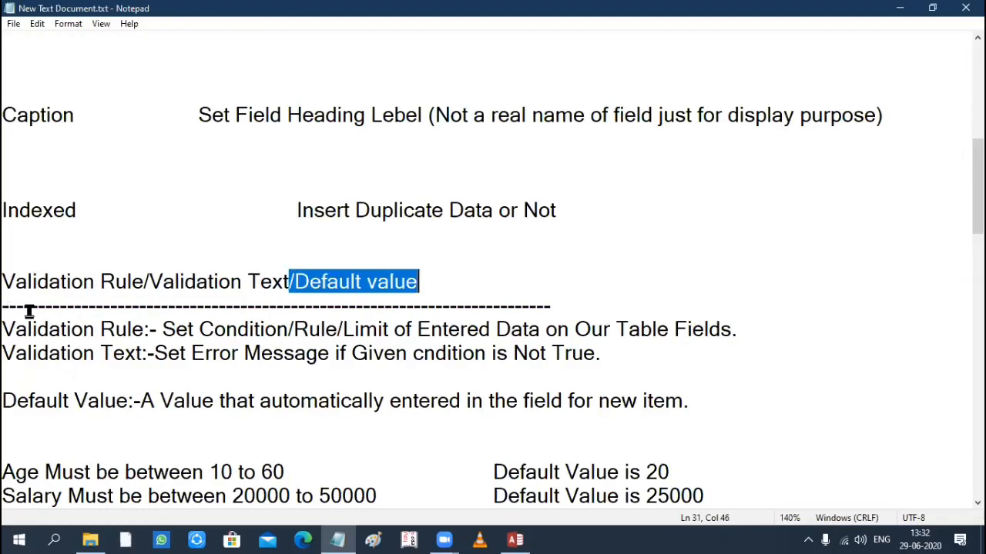
{"action": "left_click_drag", "start_coordinate": [6, 338], "coordinate": [334, 436]}
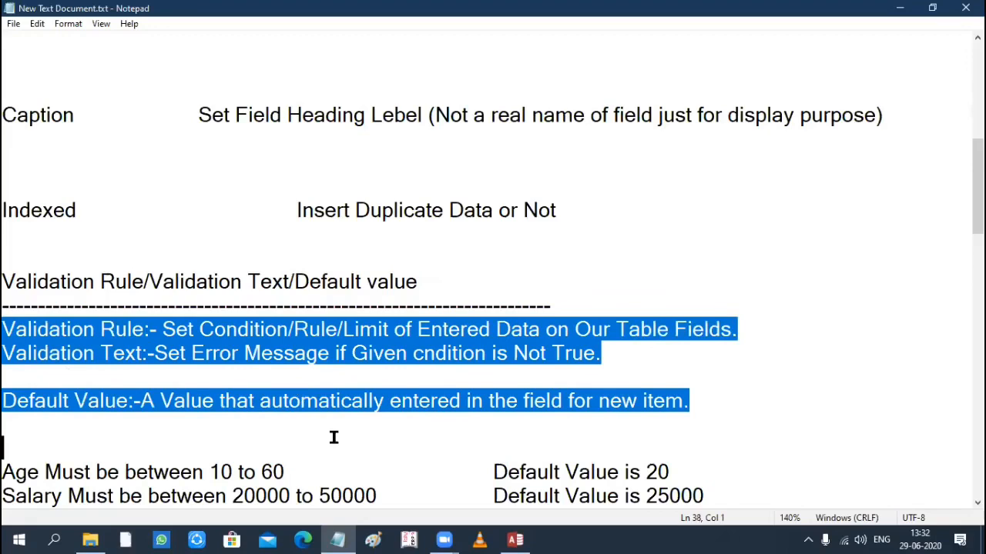
{"action": "scroll", "coordinate": [370, 412], "scroll_direction": "down", "scroll_amount": 2}
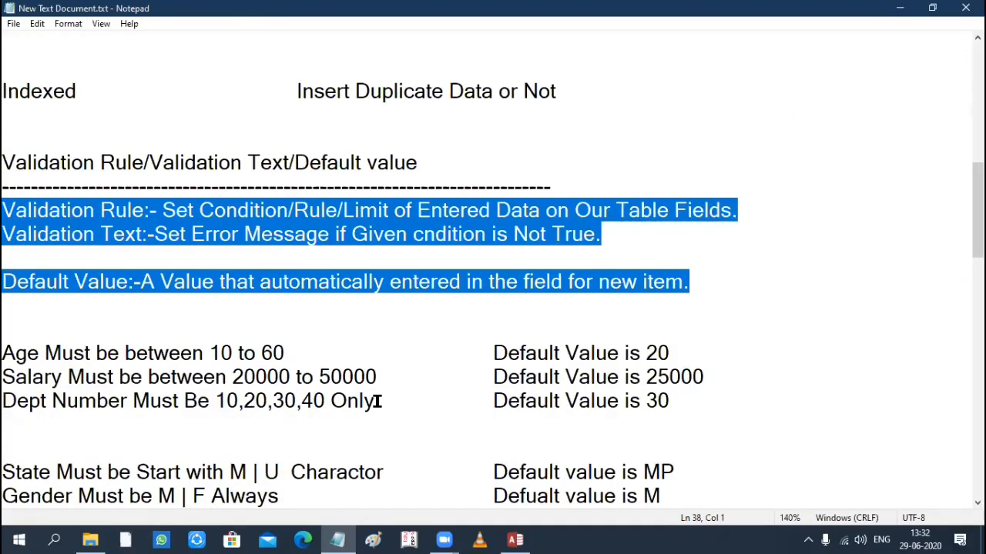
{"action": "scroll", "coordinate": [262, 240], "scroll_direction": "down", "scroll_amount": 2}
{"action": "left_click_drag", "start_coordinate": [6, 43], "coordinate": [151, 44]}
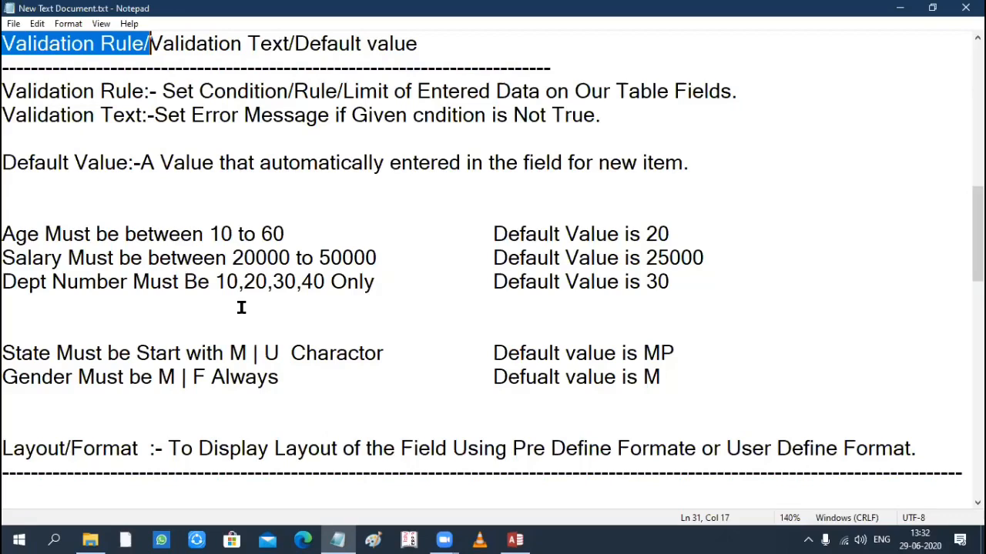
{"action": "left_click_drag", "start_coordinate": [288, 91], "coordinate": [391, 93]}
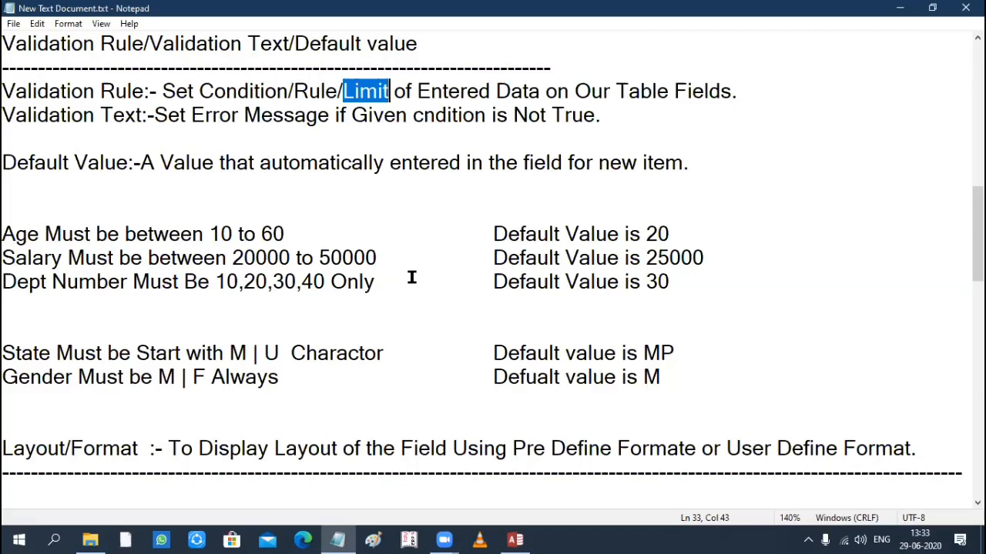
{"action": "left_click", "coordinate": [11, 86]}
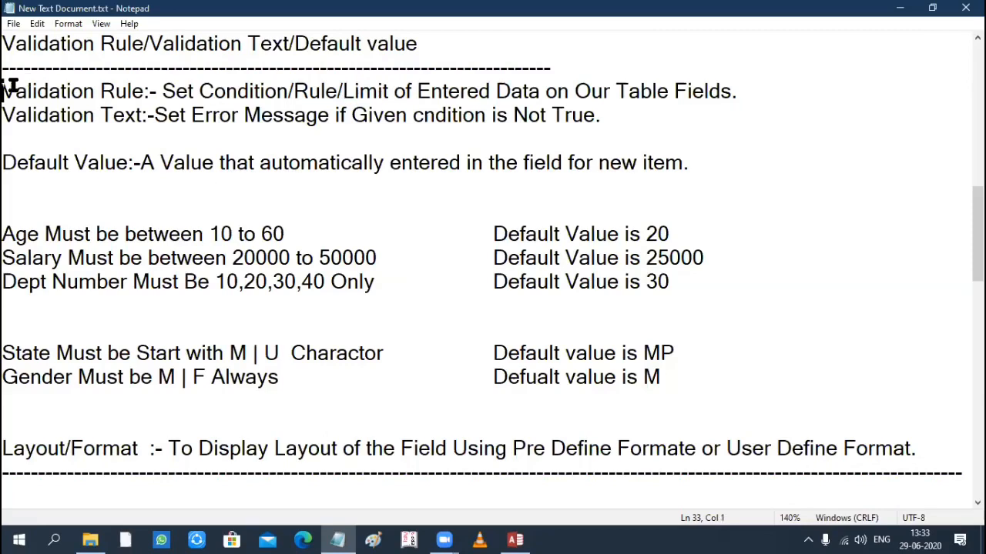
{"action": "left_click_drag", "start_coordinate": [11, 86], "coordinate": [144, 91]}
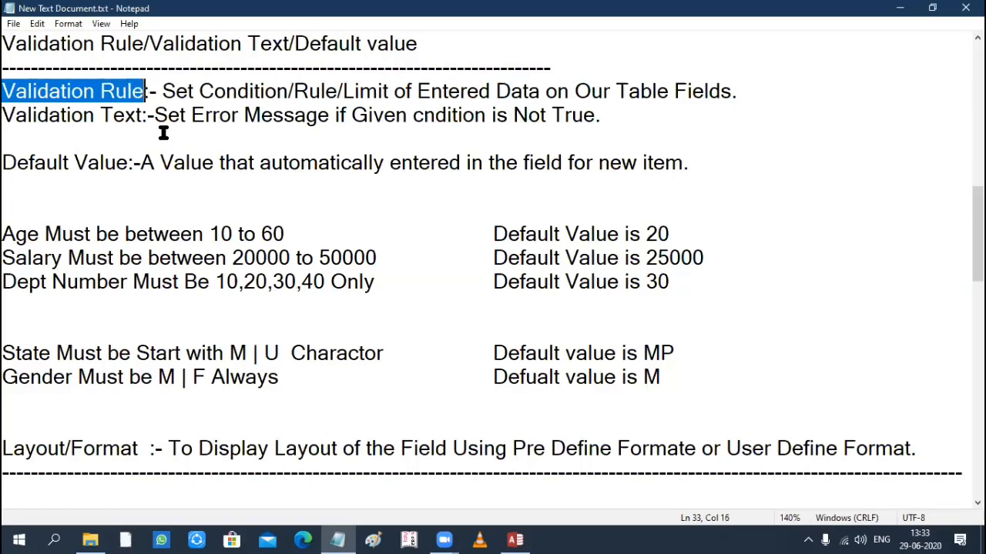
{"action": "left_click", "coordinate": [280, 224]}
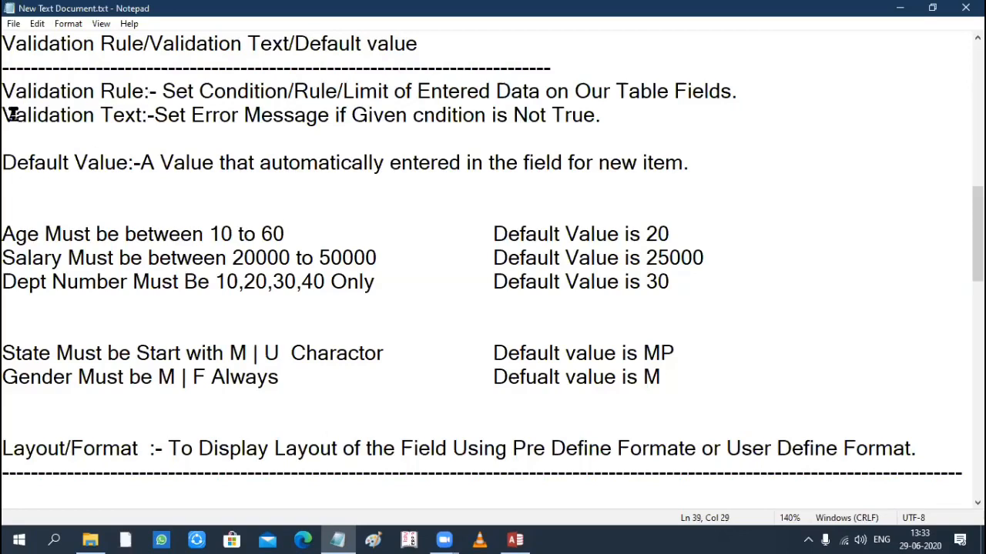
{"action": "left_click_drag", "start_coordinate": [7, 114], "coordinate": [141, 112]}
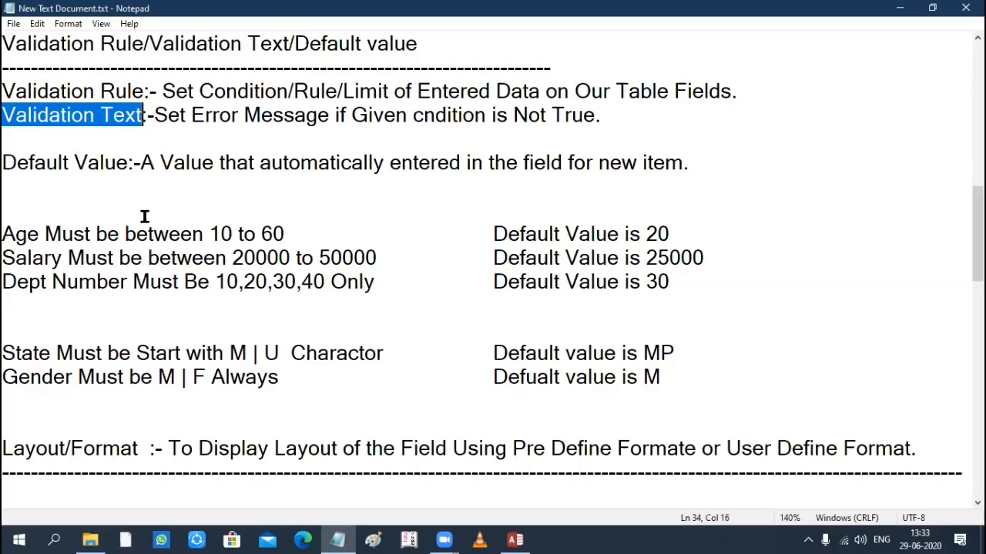
- Examine the example rule for the age field in the notes, highlighting the field name and its allowed range
{"action": "scroll", "coordinate": [144, 216], "scroll_direction": "down", "scroll_amount": 2}
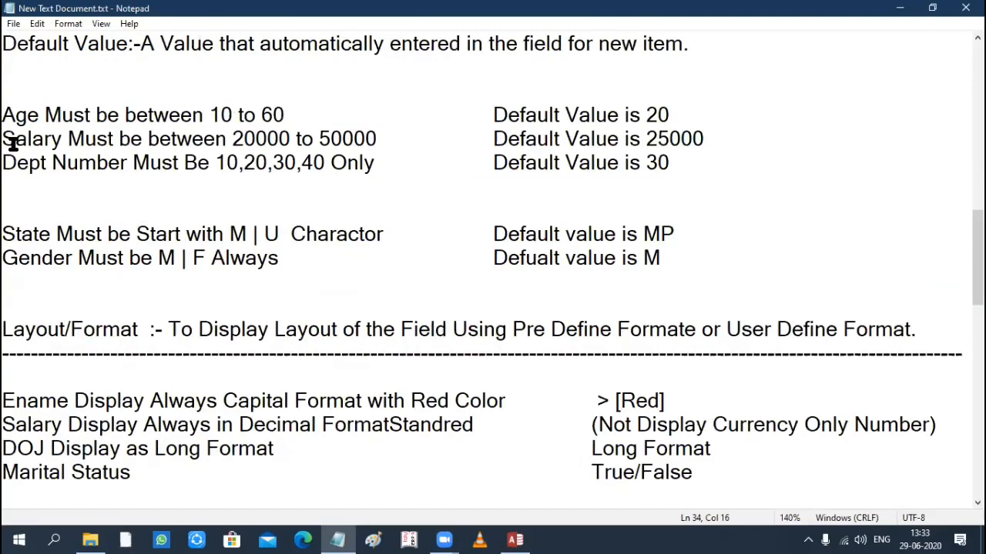
{"action": "left_click", "coordinate": [7, 114]}
{"action": "left_click_drag", "start_coordinate": [8, 113], "coordinate": [304, 110]}
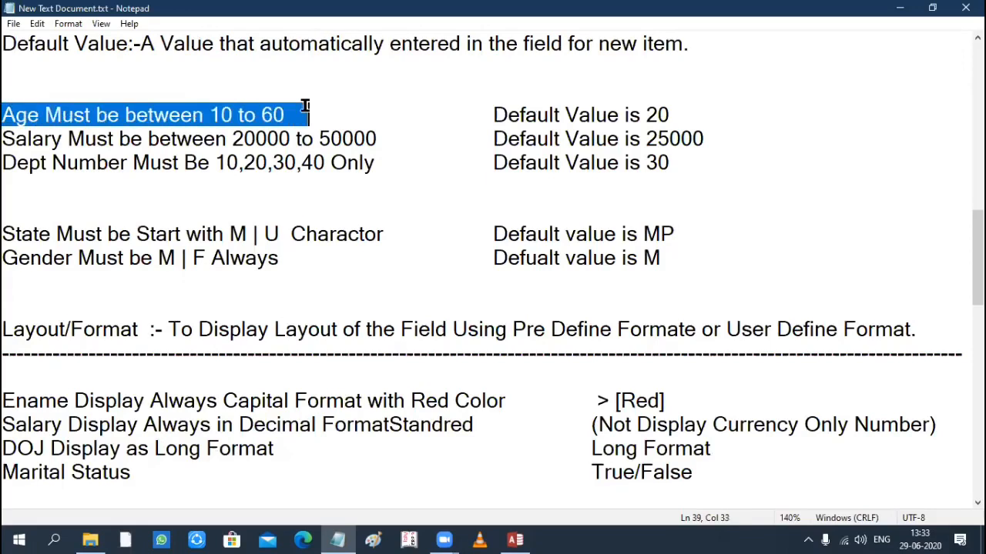
{"action": "left_click", "coordinate": [416, 150]}
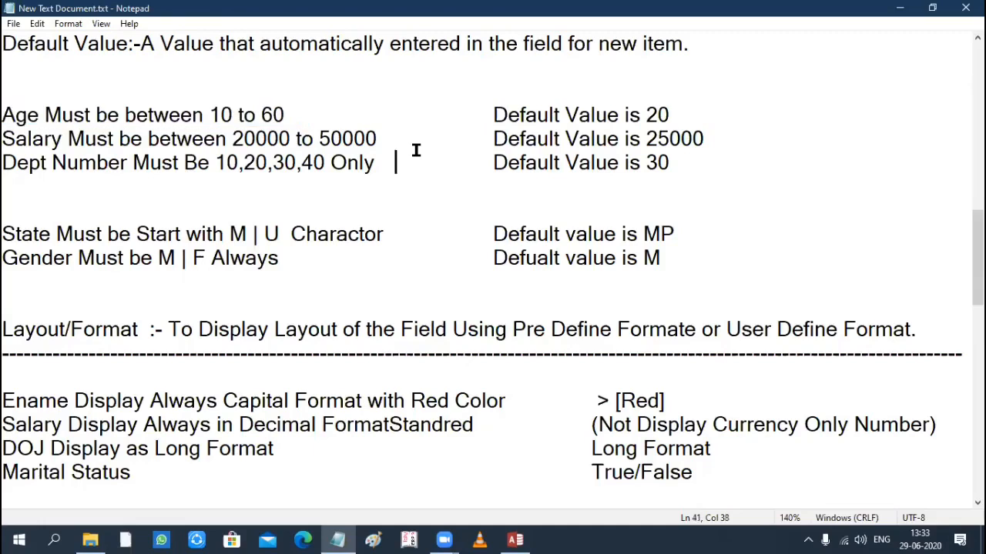
{"action": "left_click_drag", "start_coordinate": [39, 116], "coordinate": [2, 115]}
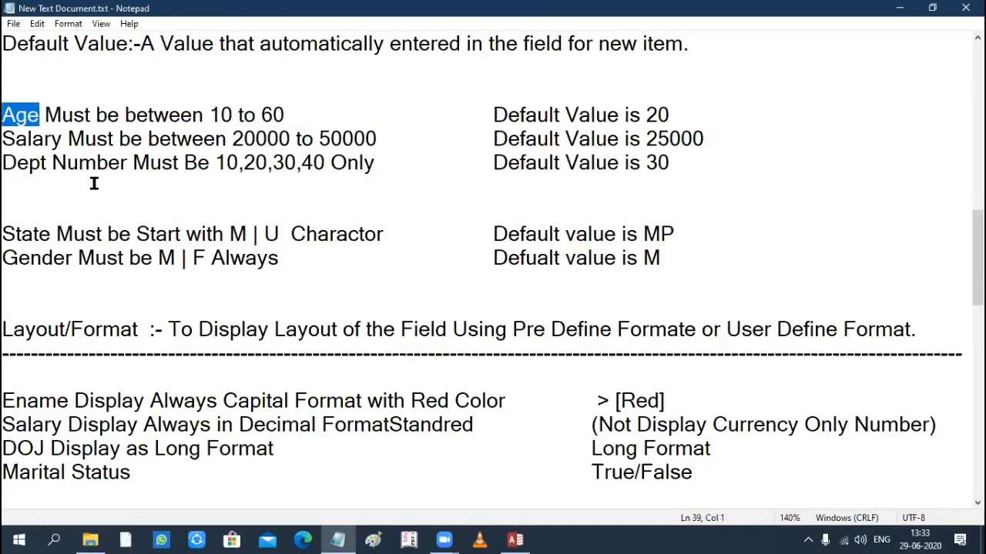
{"action": "left_click", "coordinate": [209, 115]}
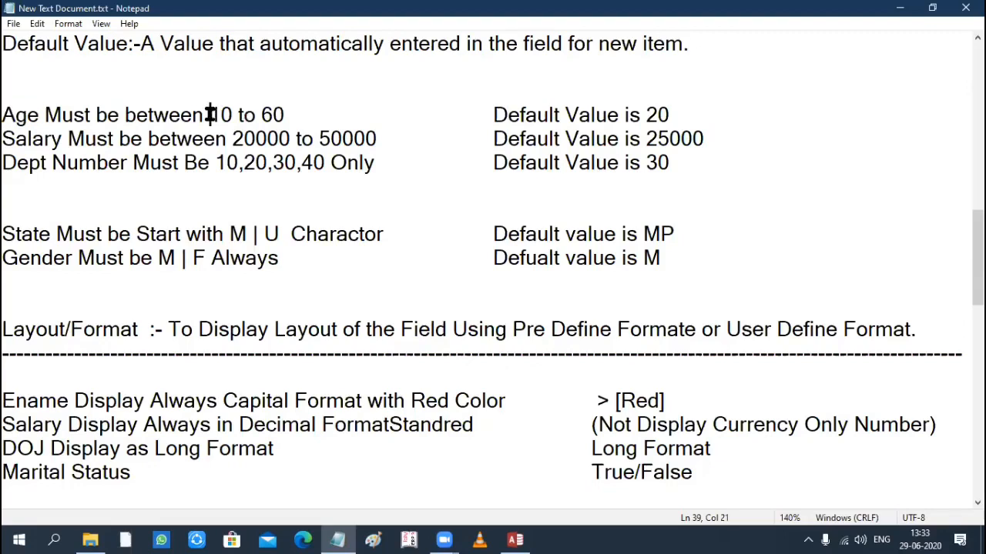
{"action": "left_click_drag", "start_coordinate": [208, 115], "coordinate": [297, 116]}
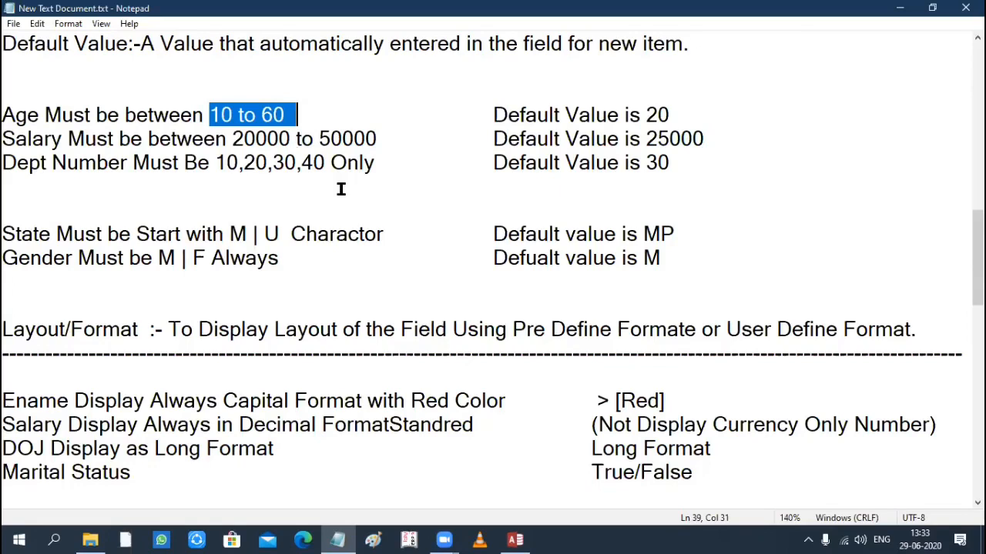
{"action": "key", "text": "Left"}
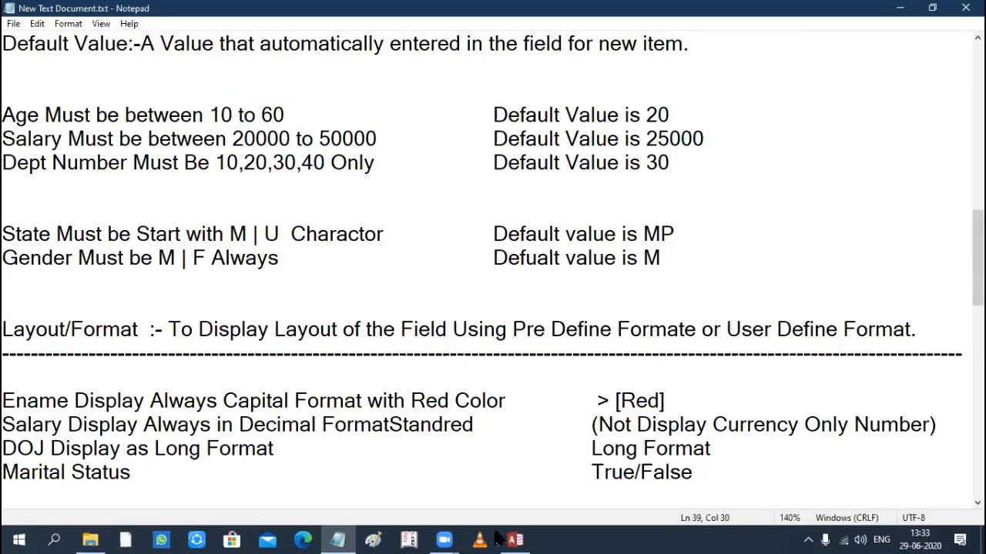
- Switch to Access and insert a field named Eage with the Number data type above ERemark in the Employee table
{"action": "key", "text": "alt+Tab"}
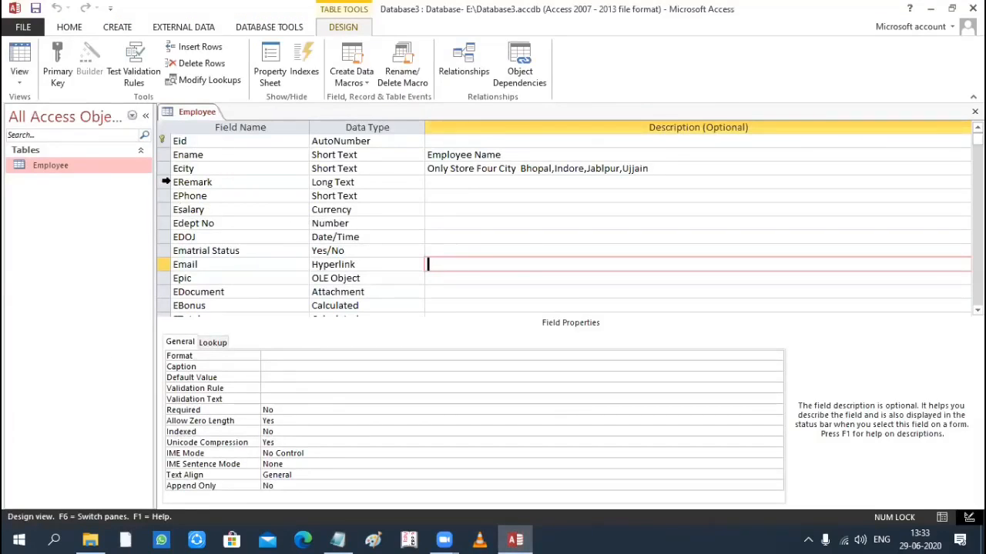
{"action": "left_click", "coordinate": [166, 182]}
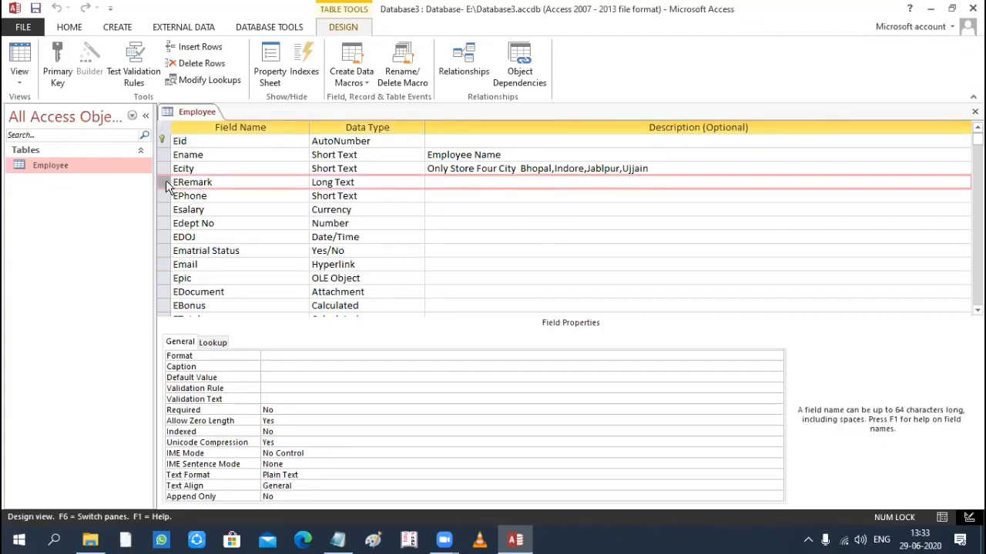
{"action": "right_click", "coordinate": [167, 187]}
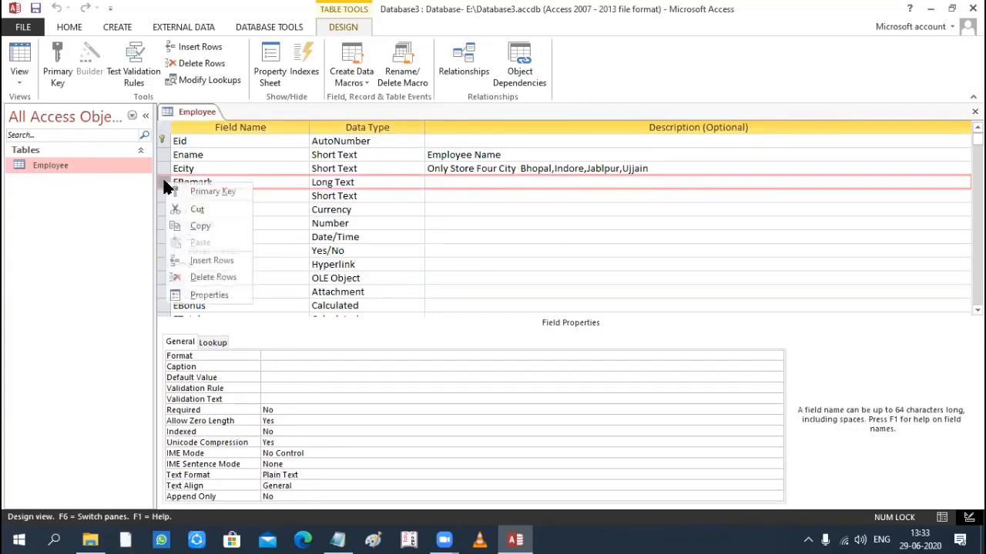
{"action": "left_click", "coordinate": [211, 261]}
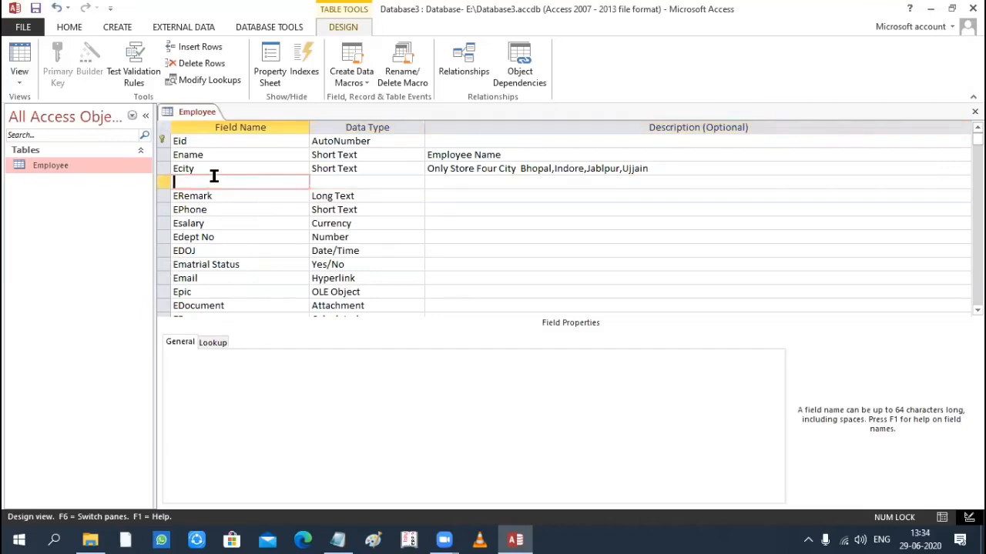
{"action": "type", "text": "Eage"}
{"action": "key", "text": "Tab"}
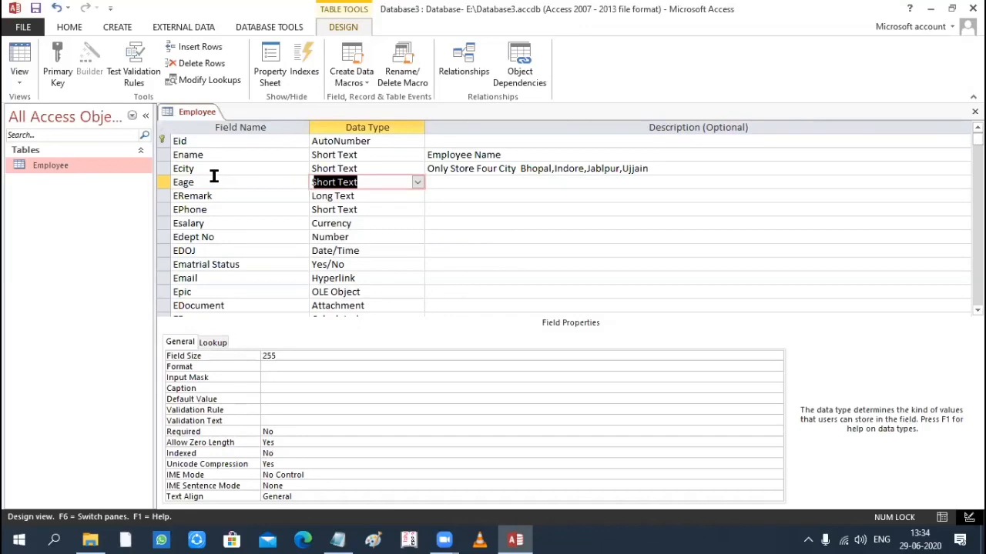
{"action": "type", "text": "Number"}
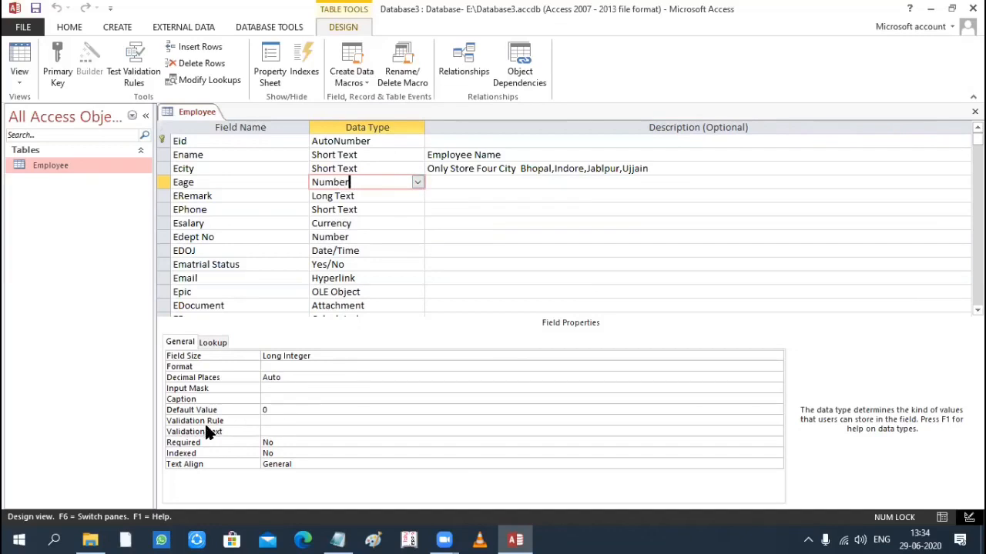
- Set the Eage validation rule to >=20 And <=60 and save the table, testing existing data against the new rule
{"action": "left_click", "coordinate": [268, 422]}
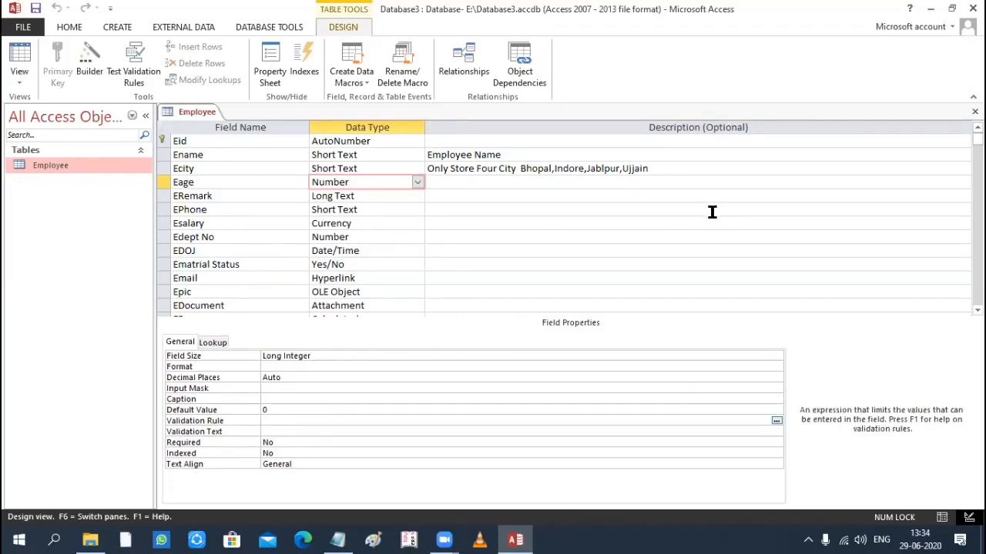
{"action": "type", "text": ">=20 a"}
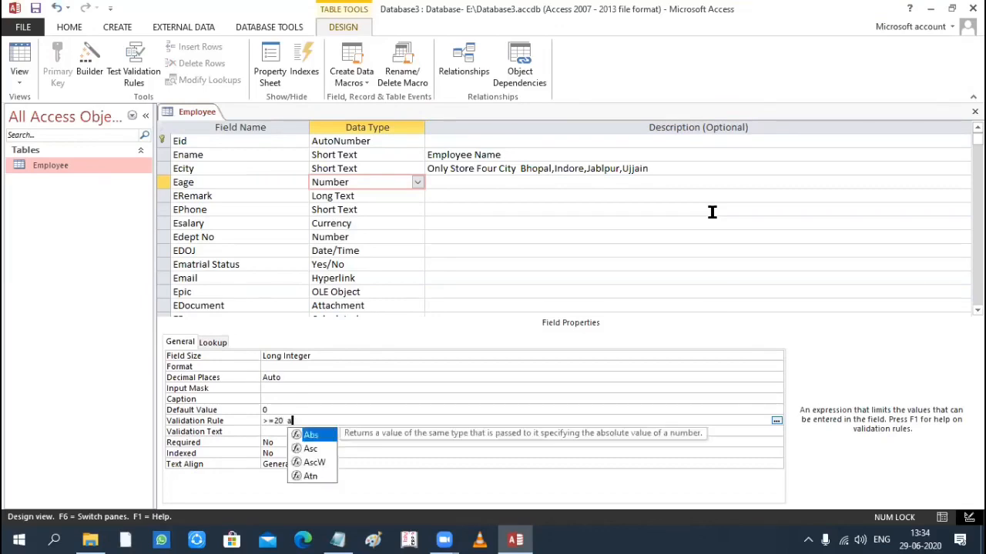
{"action": "type", "text": "nd <"}
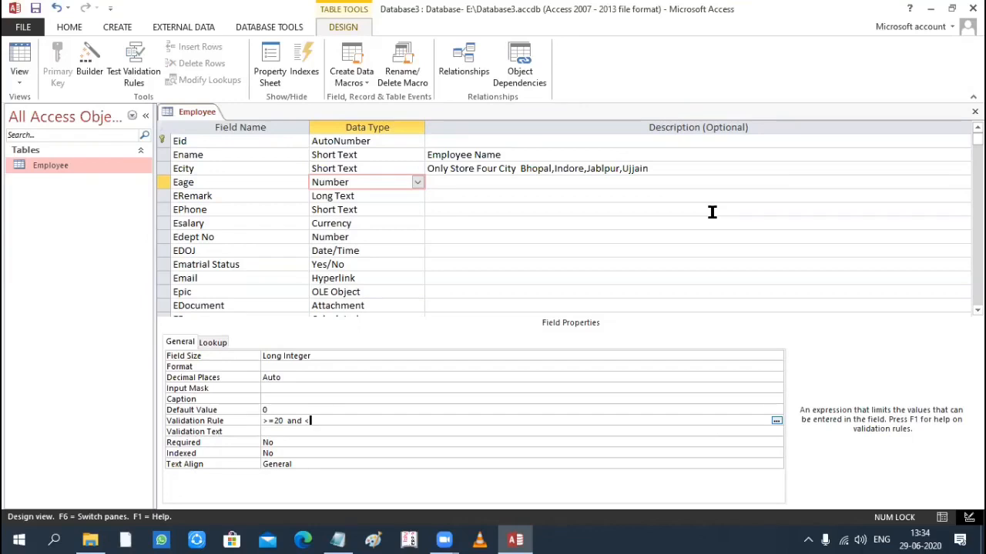
{"action": "type", "text": "=60"}
{"action": "key", "text": "ctrl+s"}
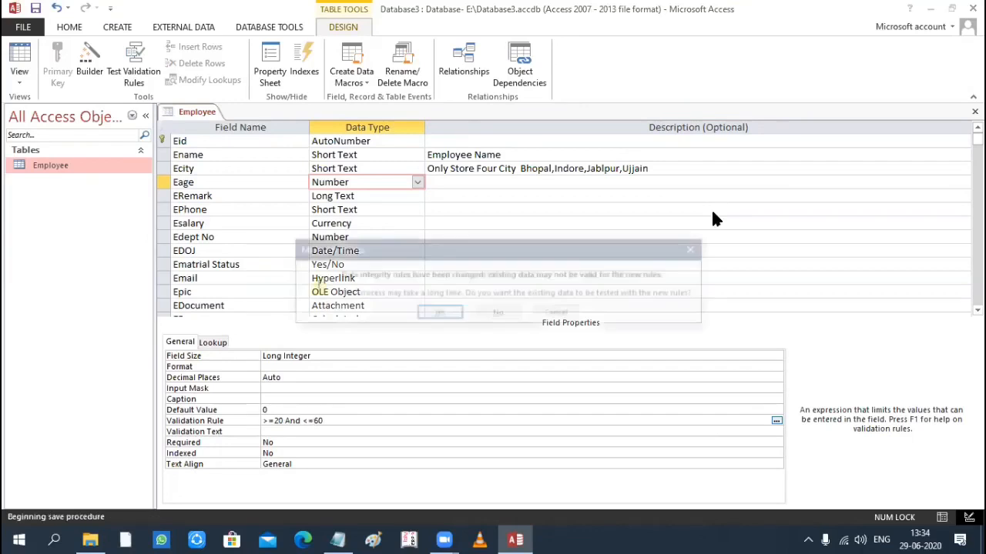
{"action": "left_click", "coordinate": [438, 314]}
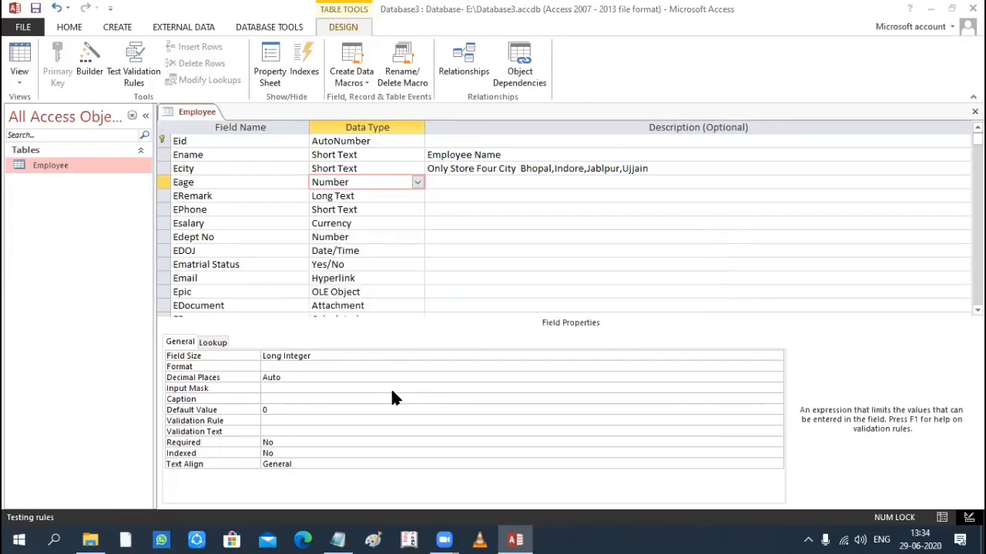
{"action": "key", "text": "Return"}
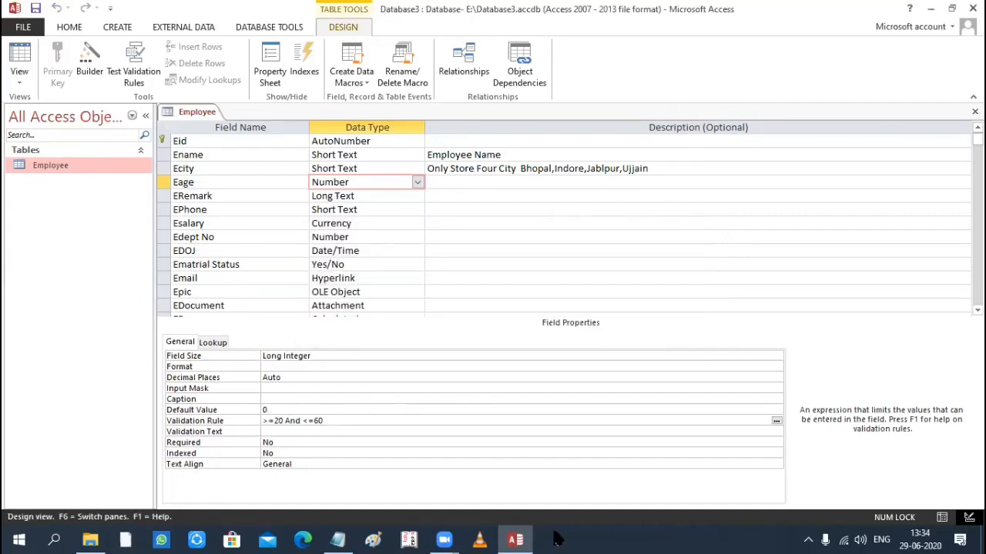
- Switch to the Notepad notes and add ">=20 and <=60", set apart by spacing, after the default value on the age line
{"action": "left_click", "coordinate": [338, 539]}
{"action": "left_click", "coordinate": [726, 197]}
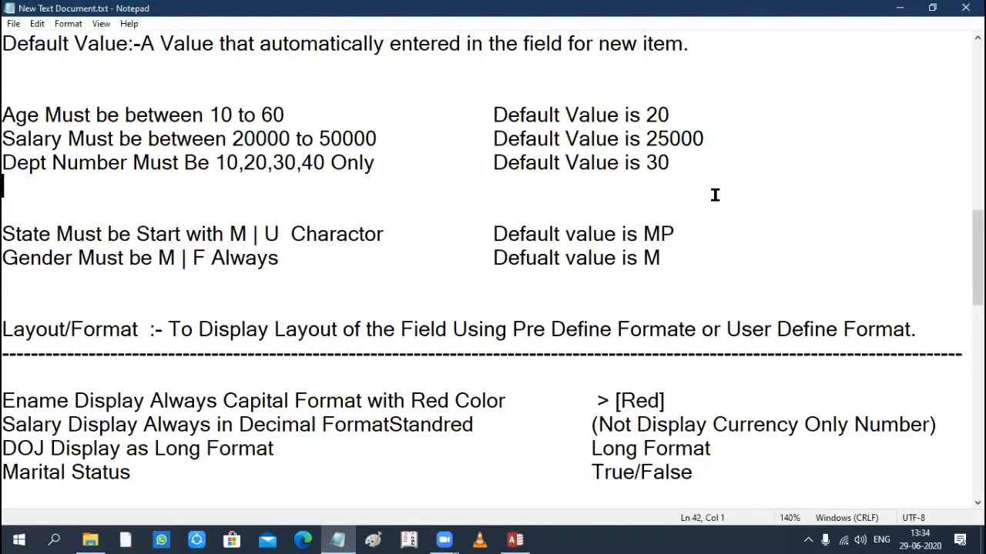
{"action": "left_click", "coordinate": [695, 110]}
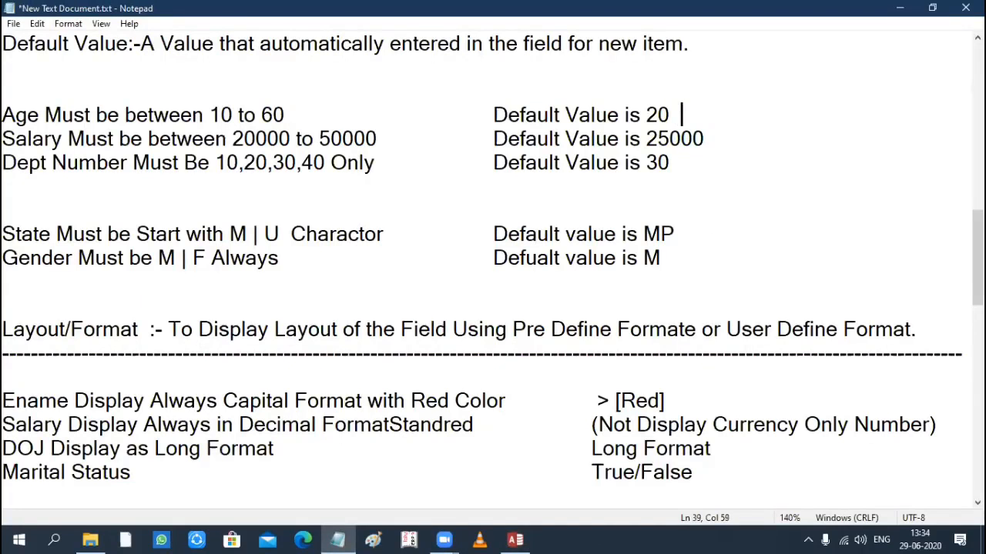
{"action": "type", "text": ">=20 and <="}
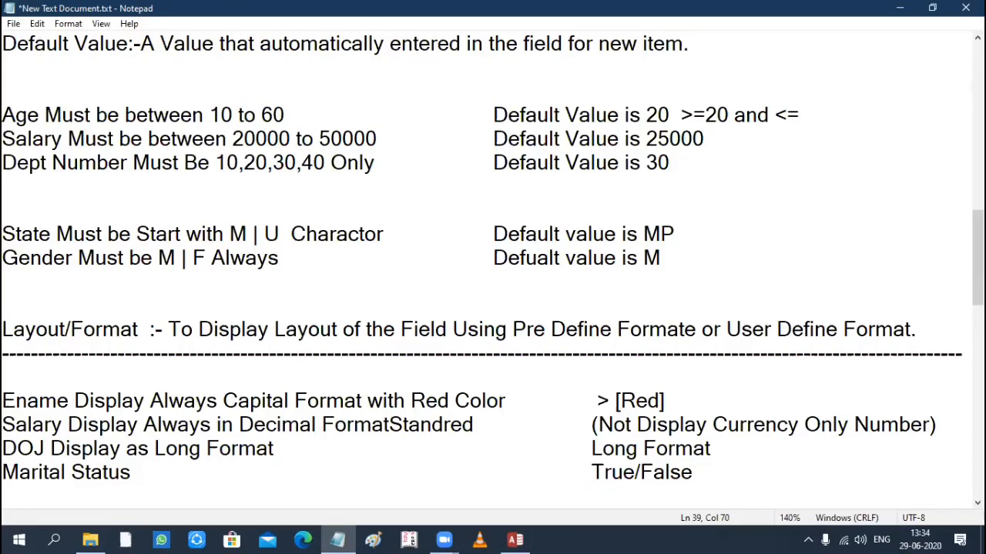
{"action": "type", "text": "60"}
{"action": "left_click", "coordinate": [680, 114]}
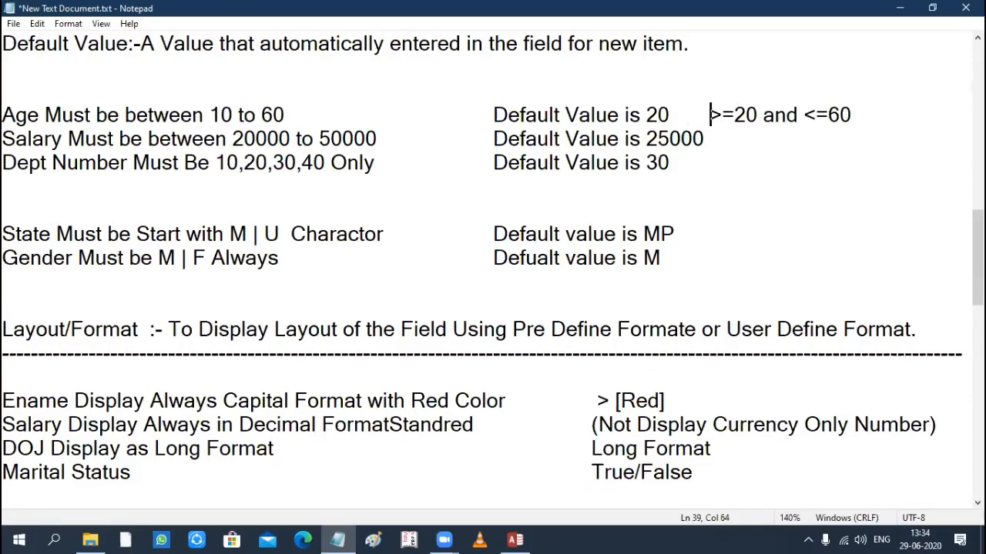
- Examine the age rule expression in the notes, highlighting its comparison operators, the word "and" and the whole condition
{"action": "left_click_drag", "start_coordinate": [732, 115], "coordinate": [878, 114]}
{"action": "key", "text": "Down"}
{"action": "key", "text": "Down"}
{"action": "left_click", "coordinate": [785, 114]}
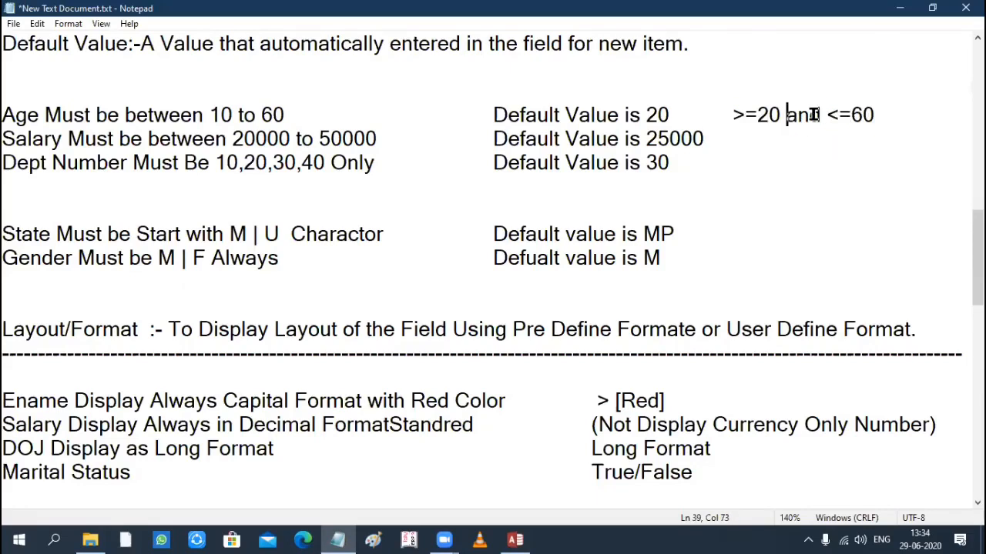
{"action": "left_click_drag", "start_coordinate": [785, 114], "coordinate": [827, 115]}
{"action": "left_click_drag", "start_coordinate": [732, 115], "coordinate": [878, 114]}
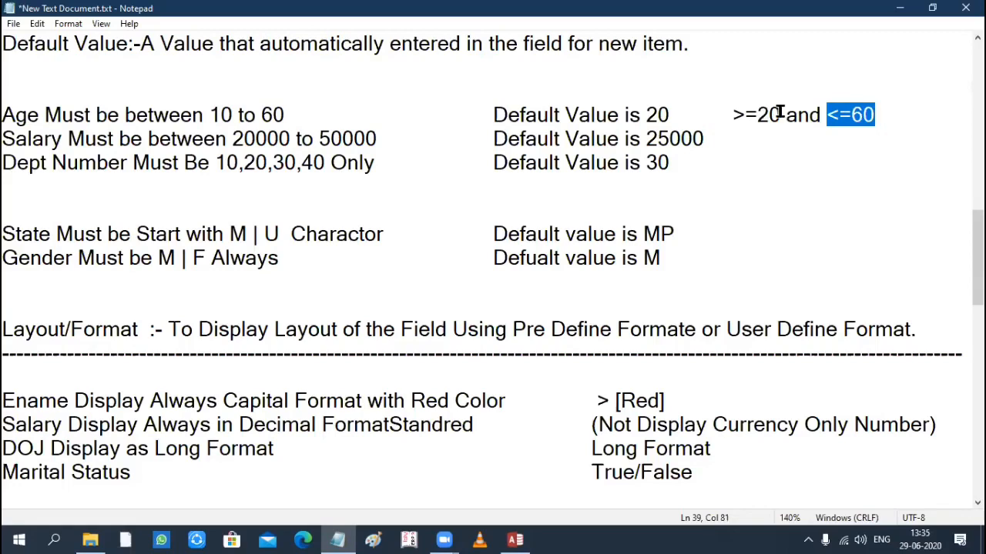
{"action": "left_click_drag", "start_coordinate": [734, 115], "coordinate": [880, 111]}
{"action": "left_click_drag", "start_coordinate": [734, 115], "coordinate": [748, 115]}
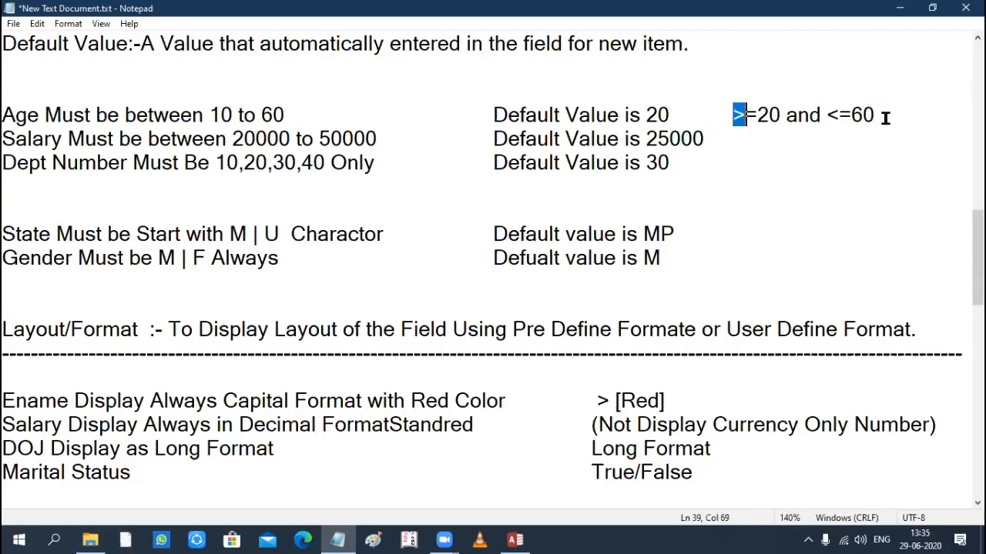
{"action": "left_click_drag", "start_coordinate": [888, 117], "coordinate": [886, 117]}
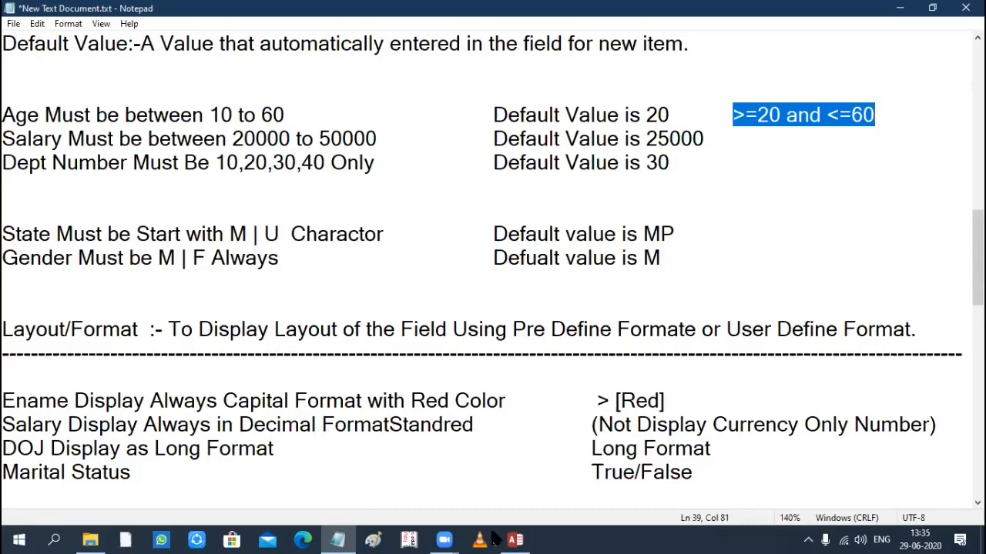
- Switch to Access and set the Eage validation text to "Age is not in between 20 to 60"
{"action": "left_click", "coordinate": [515, 541]}
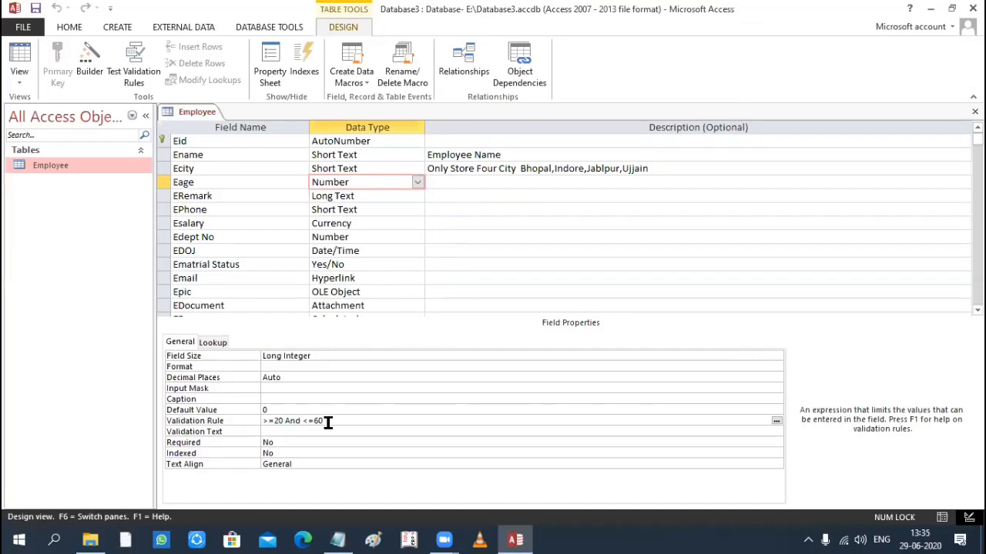
{"action": "left_click", "coordinate": [272, 431]}
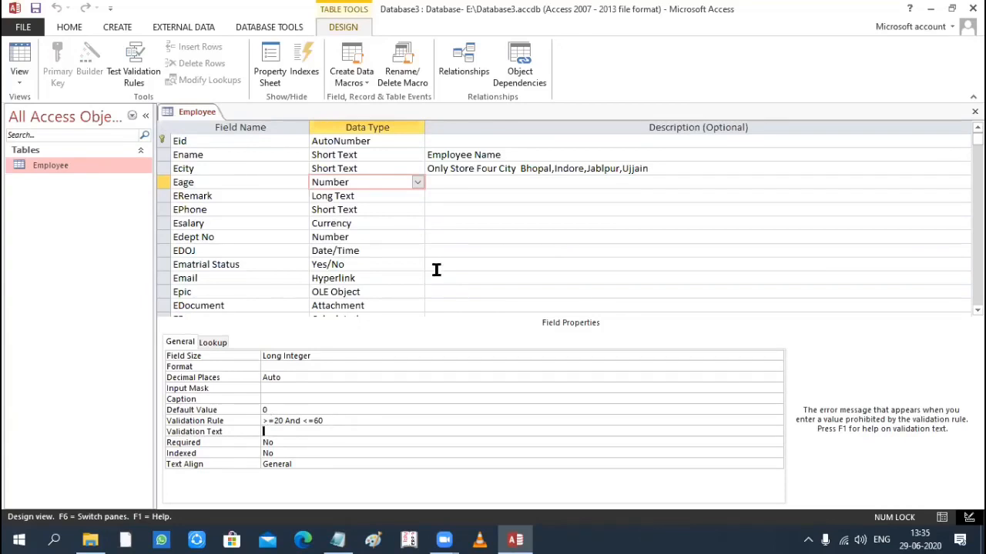
{"action": "type", "text": "Age is"}
{"action": "type", "text": "not in betwe"}
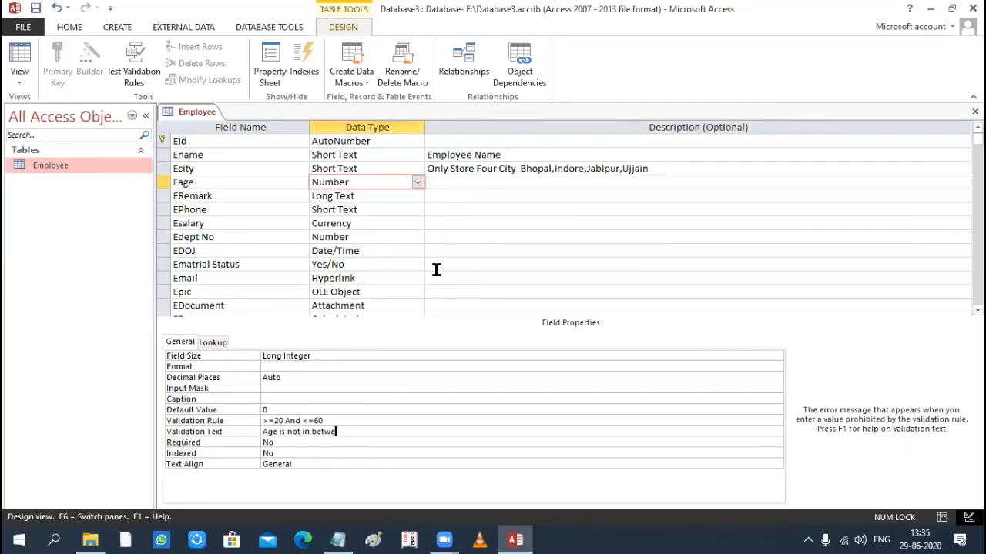
{"action": "type", "text": "en 20 to 60"}
- Show the Employee table in Datasheet View and try to enter 12 as Eage in the fourth record
{"action": "left_click", "coordinate": [20, 77]}
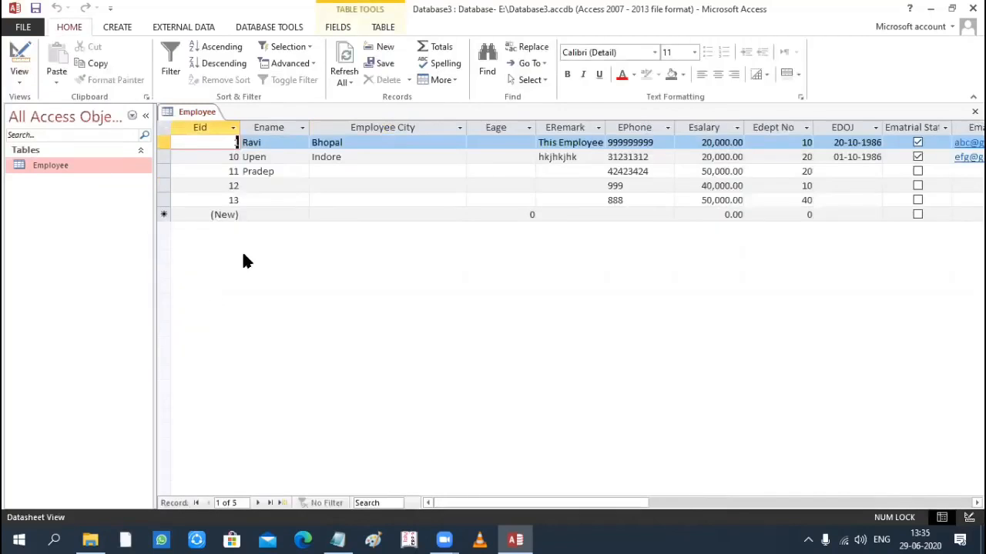
{"action": "left_click", "coordinate": [501, 187]}
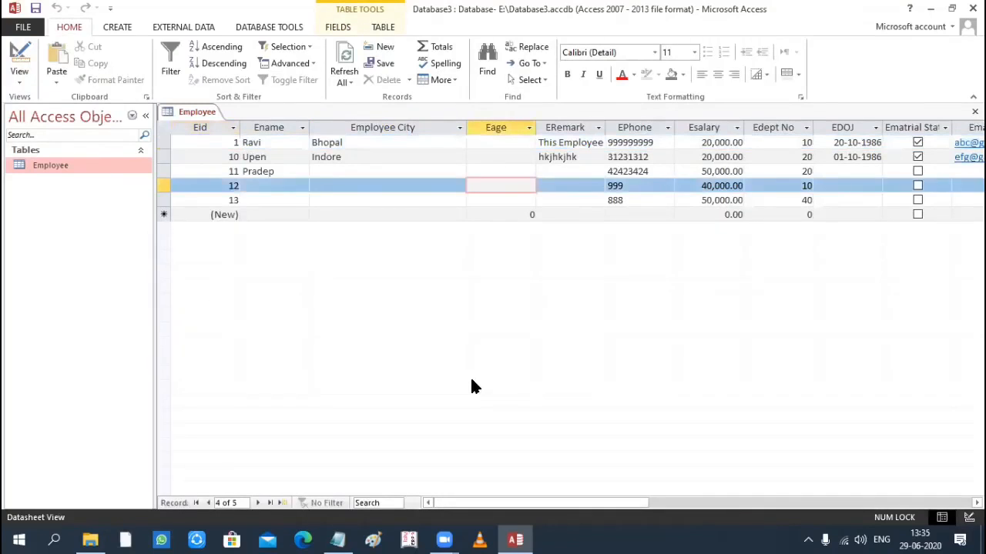
{"action": "type", "text": "12"}
{"action": "key", "text": "Return"}
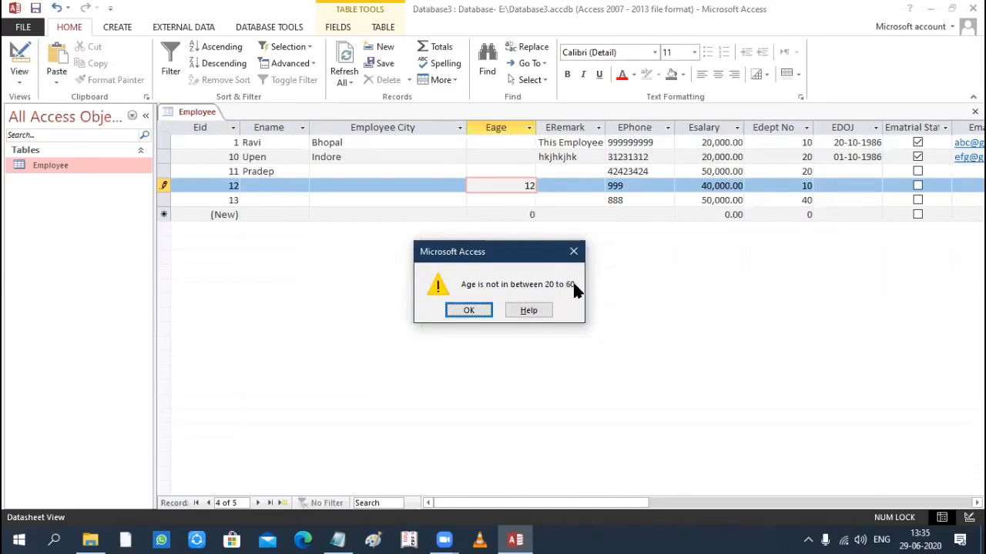
{"action": "left_click", "coordinate": [483, 311]}
- Set Eage in the fourth record to 20 and commit the record
{"action": "left_click_drag", "start_coordinate": [523, 185], "coordinate": [542, 187]}
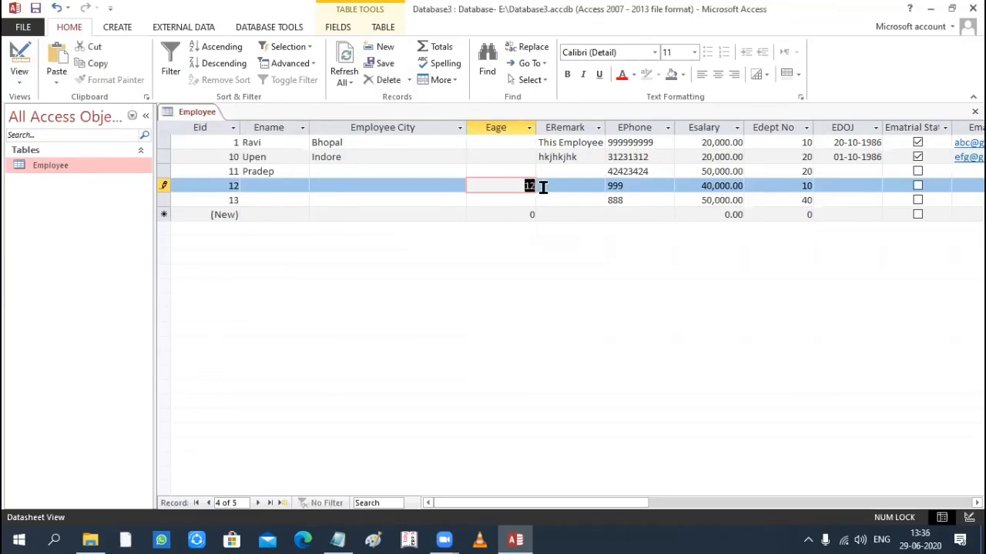
{"action": "type", "text": "20"}
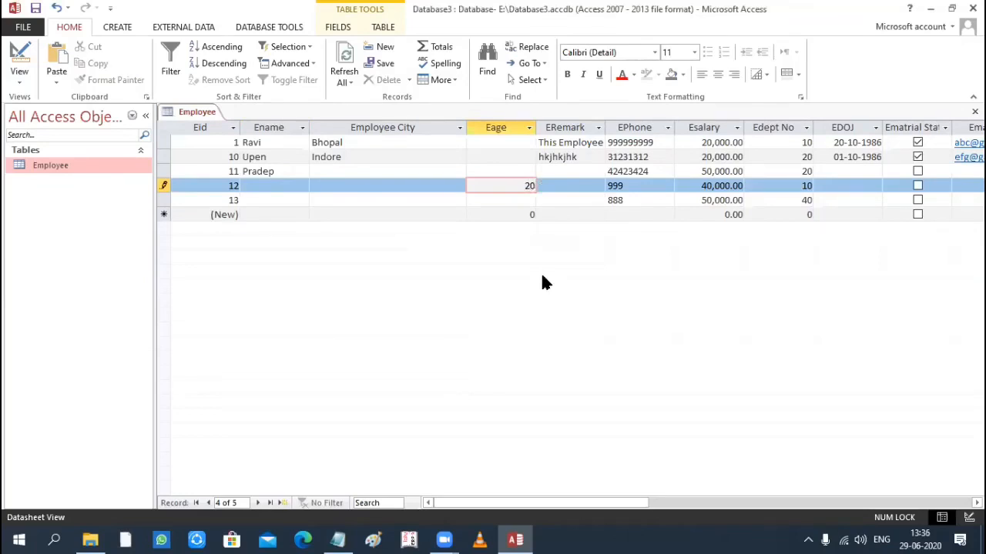
{"action": "left_click", "coordinate": [561, 200]}
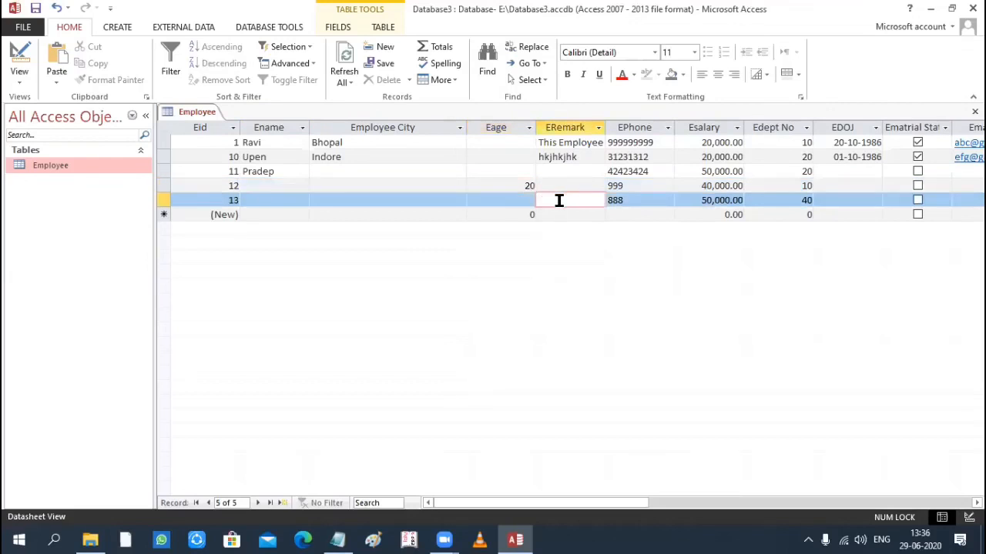
- Try to enter 65 as Eage in the fourth record and dismiss the validation message
{"action": "left_click_drag", "start_coordinate": [524, 187], "coordinate": [547, 187]}
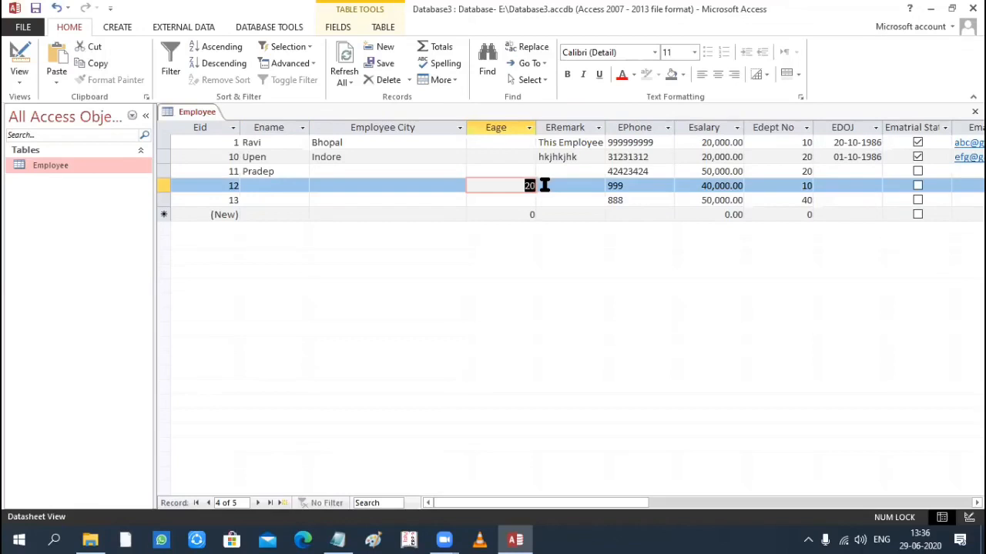
{"action": "type", "text": "65"}
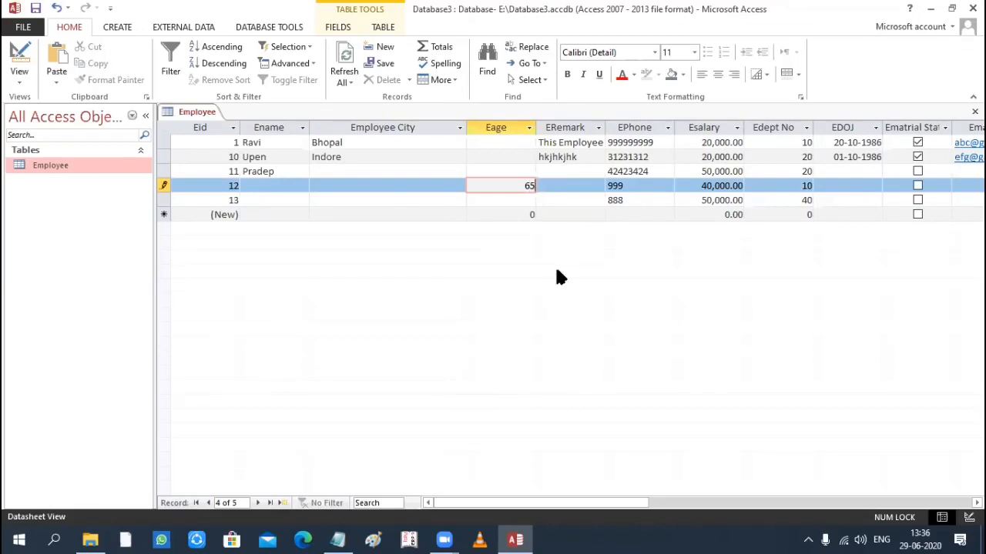
{"action": "key", "text": "Return"}
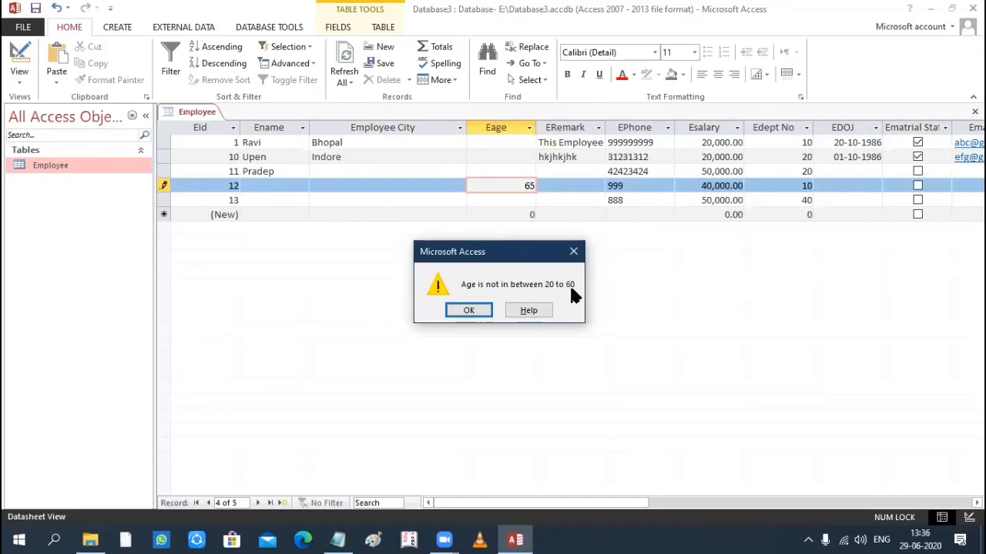
{"action": "left_click", "coordinate": [574, 251]}
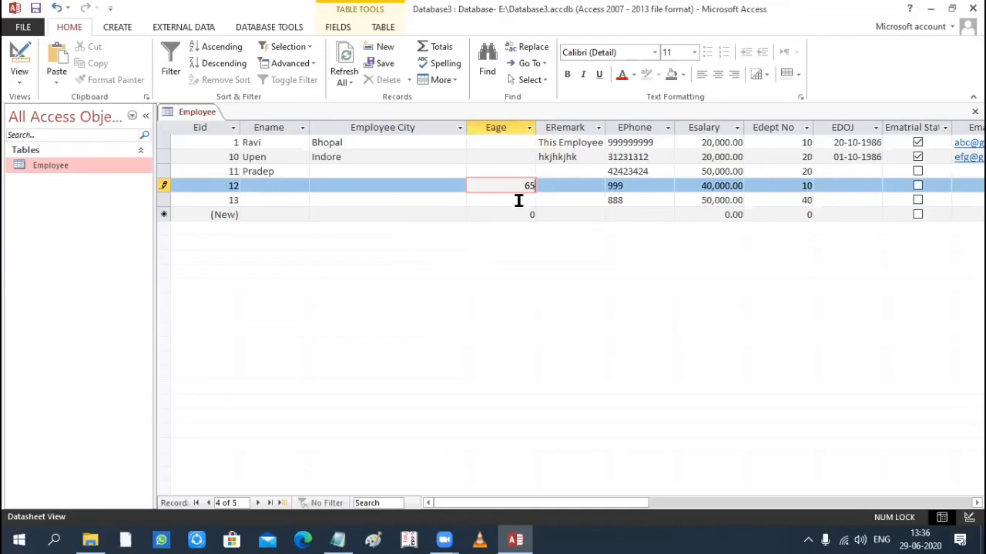
- Correct Eage in the fourth record to 60
{"action": "key", "text": "BackSpace"}
{"action": "type", "text": "0"}
{"action": "left_click", "coordinate": [529, 230]}
- Return the Employee table to Design View and place the cursor in the Eage validation text
{"action": "left_click", "coordinate": [19, 81]}
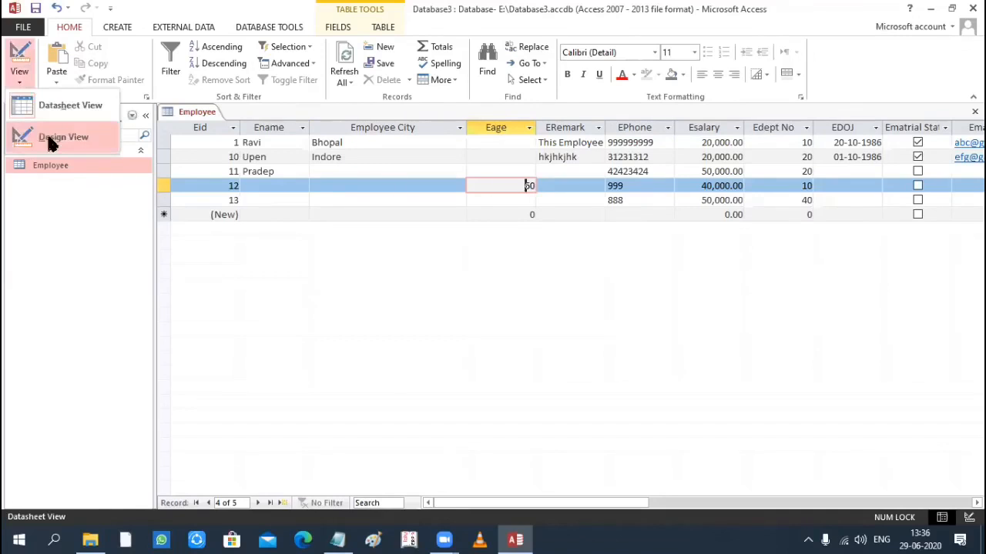
{"action": "left_click", "coordinate": [47, 137]}
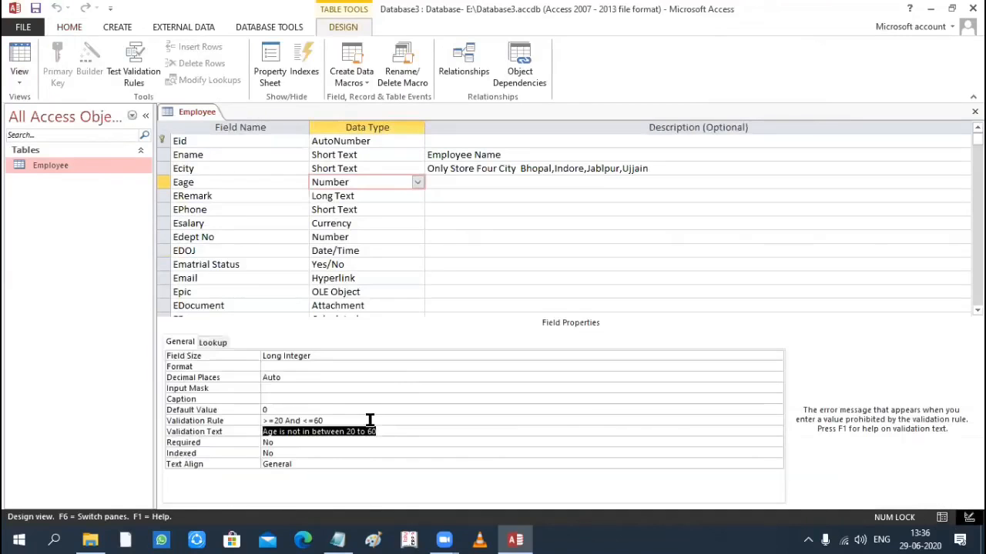
{"action": "left_click", "coordinate": [406, 432]}
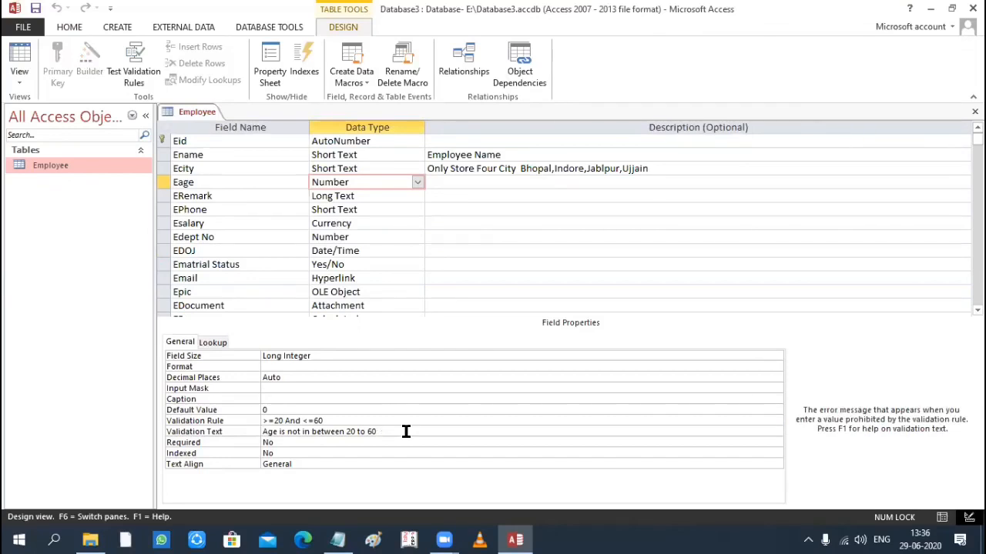
- Switch to the Notepad notes and add ">=20000 and <=60000" after the default value on the salary line
{"action": "left_click", "coordinate": [337, 540]}
{"action": "scroll", "coordinate": [251, 301], "scroll_direction": "down", "scroll_amount": 2}
{"action": "scroll", "coordinate": [251, 300], "scroll_direction": "up", "scroll_amount": 3}
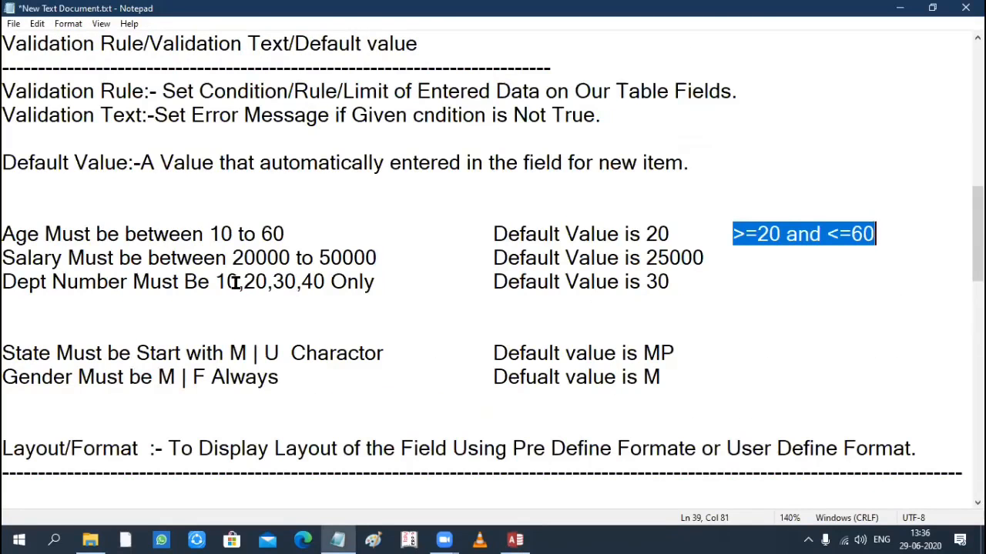
{"action": "left_click_drag", "start_coordinate": [5, 259], "coordinate": [390, 262]}
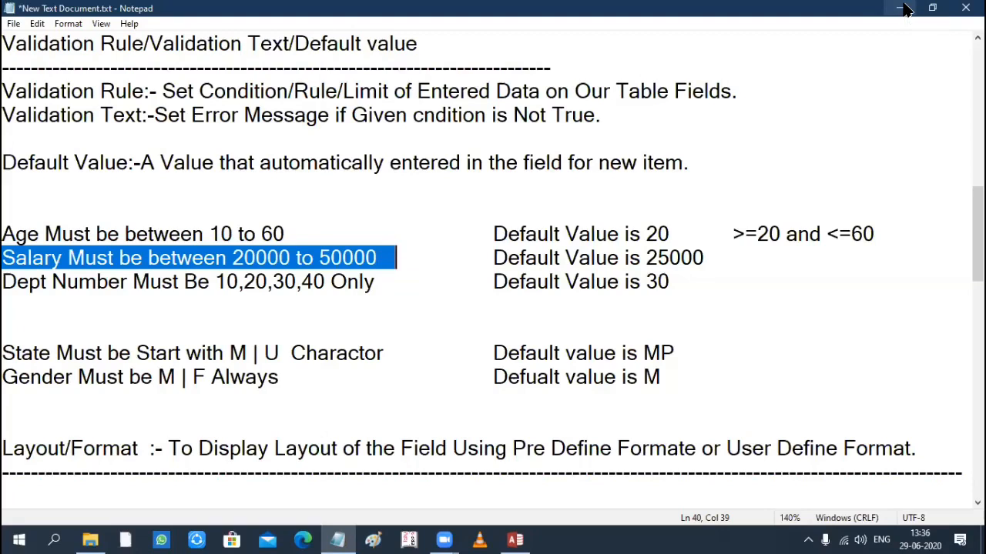
{"action": "left_click", "coordinate": [761, 257]}
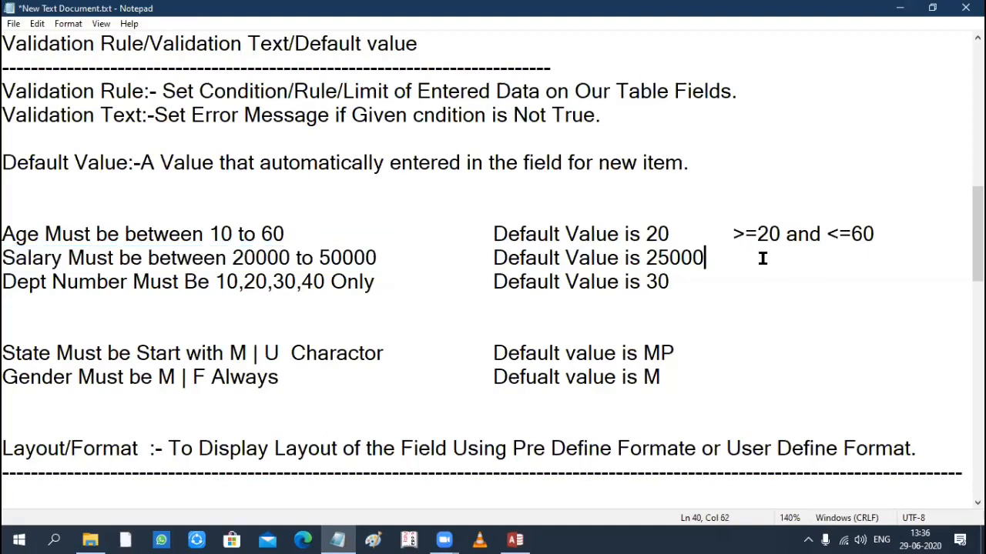
{"action": "type", "text": ">=20000 an"}
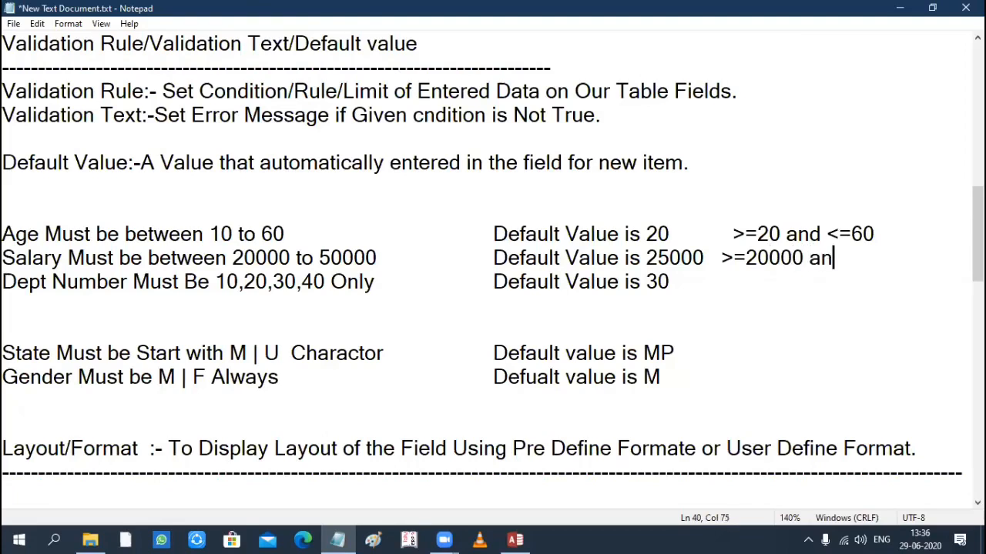
{"action": "type", "text": "d <=60000"}
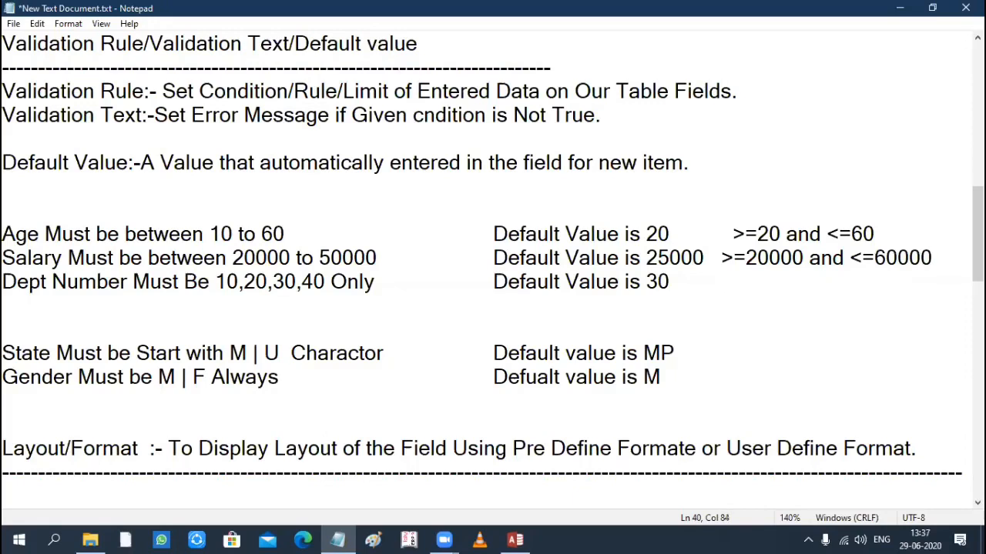
- Change the upper limit in the salary line's rule expression to 50000 and save the notes
{"action": "key", "text": "BackSpace"}
{"action": "key", "text": "BackSpace"}
{"action": "key", "text": "BackSpace"}
{"action": "key", "text": "BackSpace"}
{"action": "key", "text": "BackSpace"}
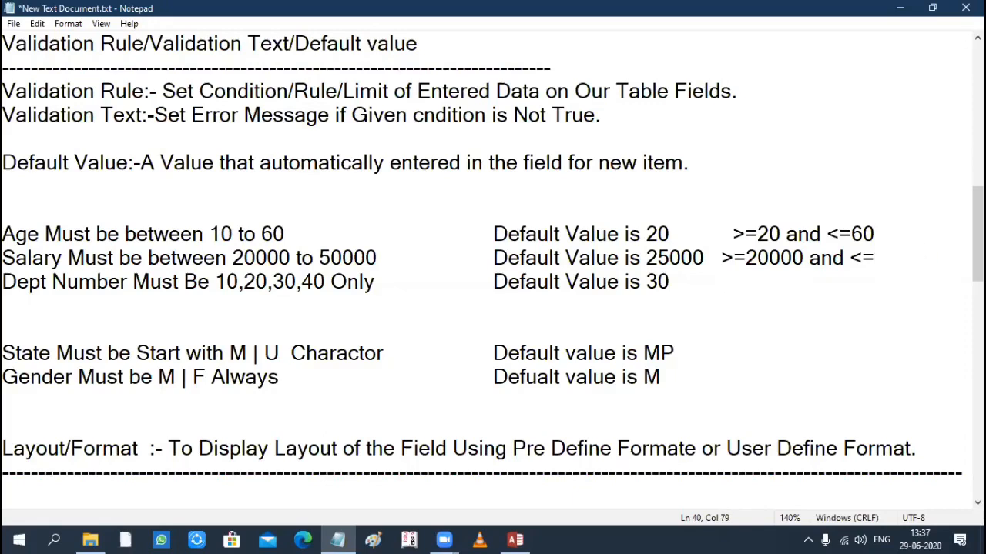
{"action": "type", "text": "5000"}
{"action": "type", "text": "000"}
{"action": "key", "text": "ctrl+s"}
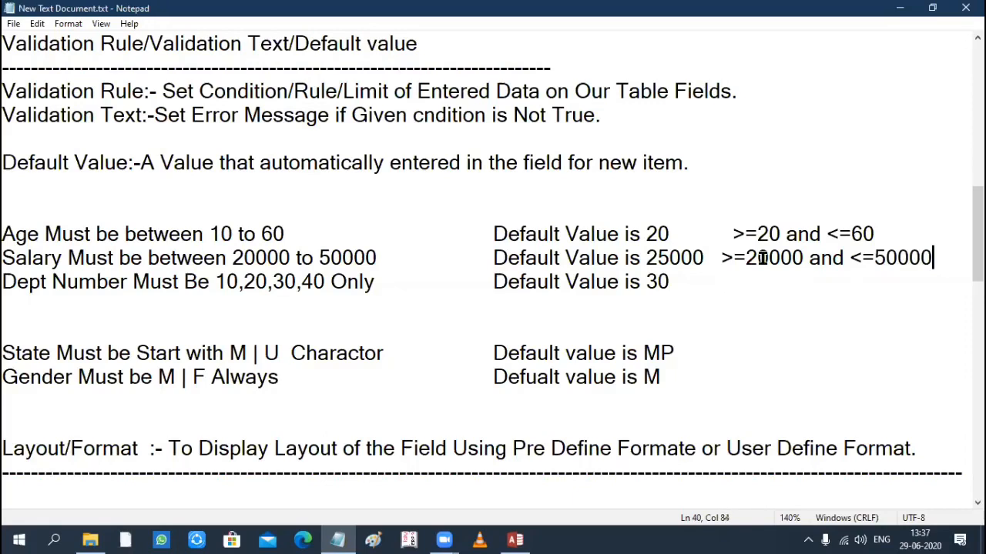
- Highlight the word Salary and its rule expression ">=20000 and <=50000" in the notes
{"action": "left_click", "coordinate": [722, 258]}
{"action": "key", "text": "shift+End"}
{"action": "double_click", "coordinate": [32, 258]}
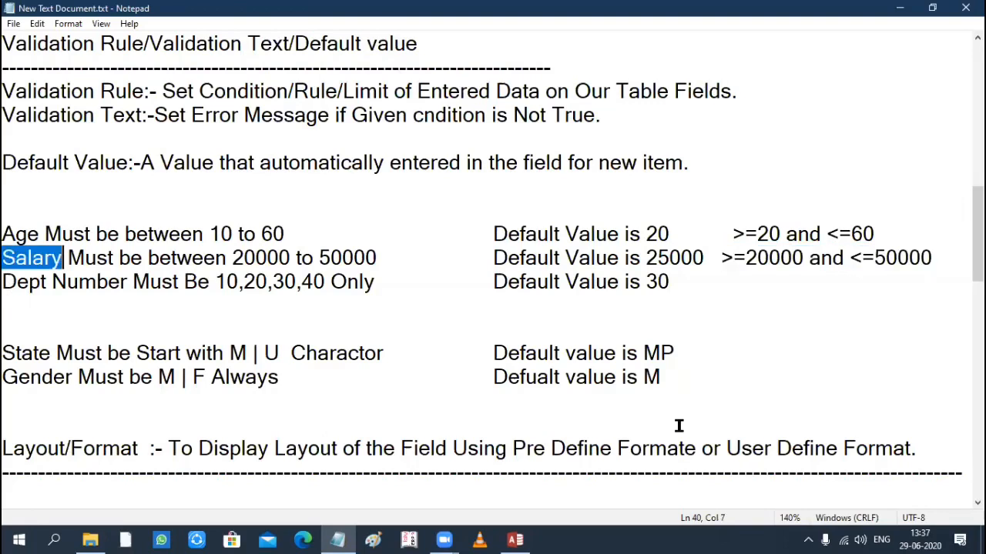
{"action": "left_click_drag", "start_coordinate": [723, 258], "coordinate": [933, 258]}
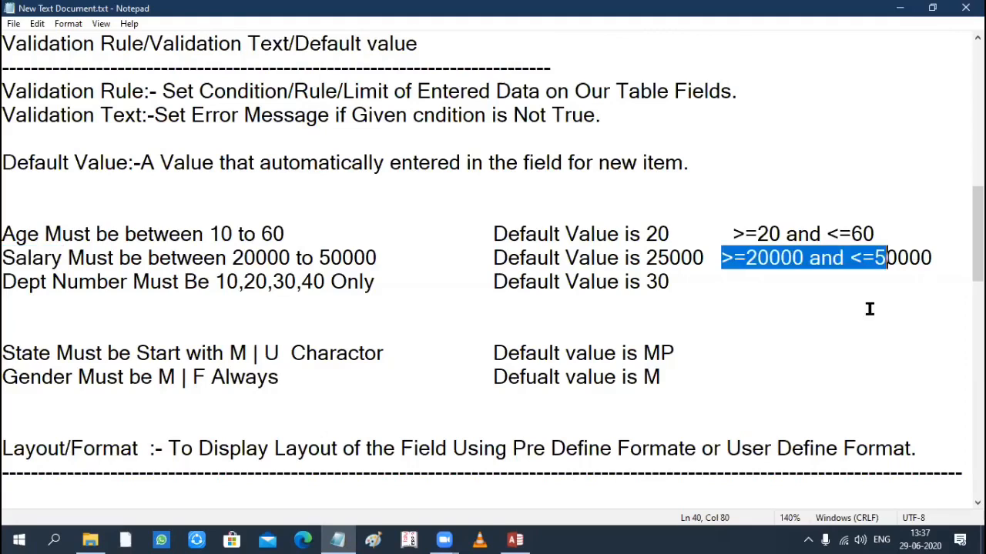
- Switch to Access and set the Esalary field's validation rule to "between 20000 and 50000"
{"action": "left_click", "coordinate": [515, 539]}
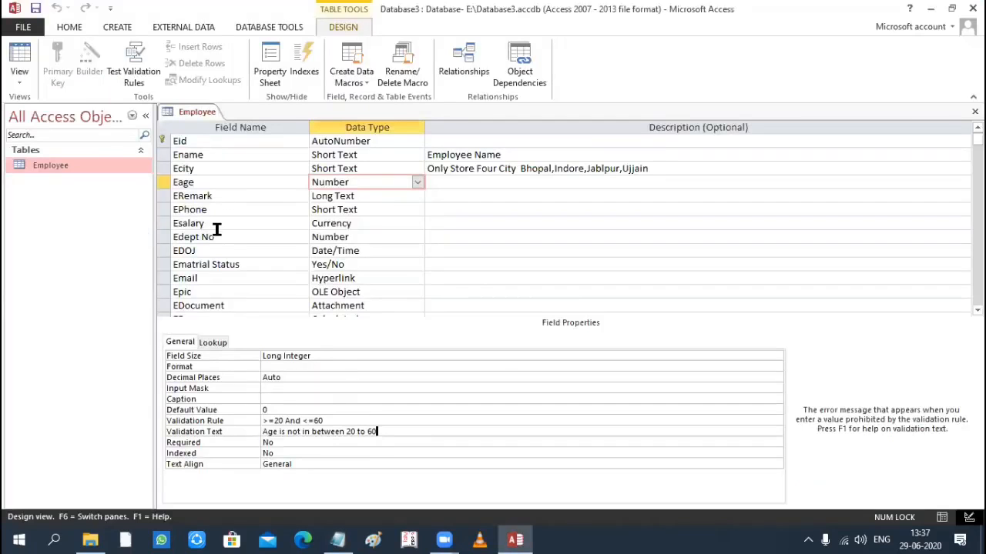
{"action": "left_click", "coordinate": [221, 221]}
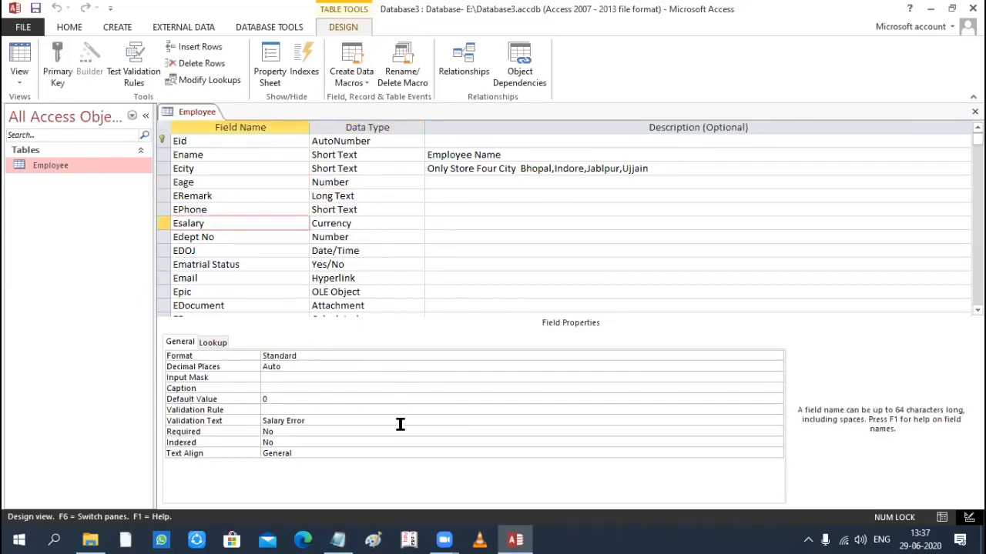
{"action": "left_click", "coordinate": [373, 413]}
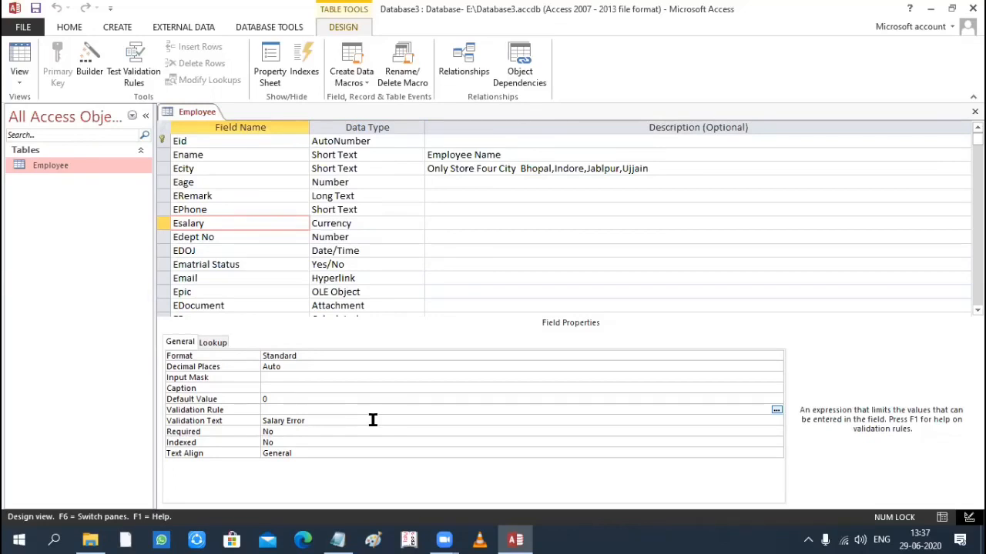
{"action": "type", "text": "between 20000 and 50000"}
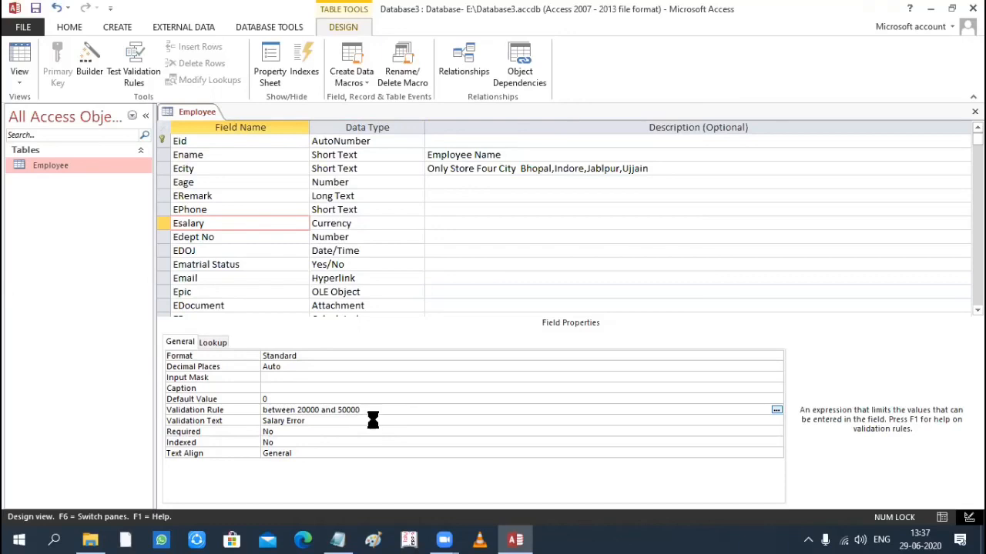
{"action": "left_click", "coordinate": [450, 314]}
- Clear the existing validation text of the Esalary field
{"action": "left_click", "coordinate": [322, 422]}
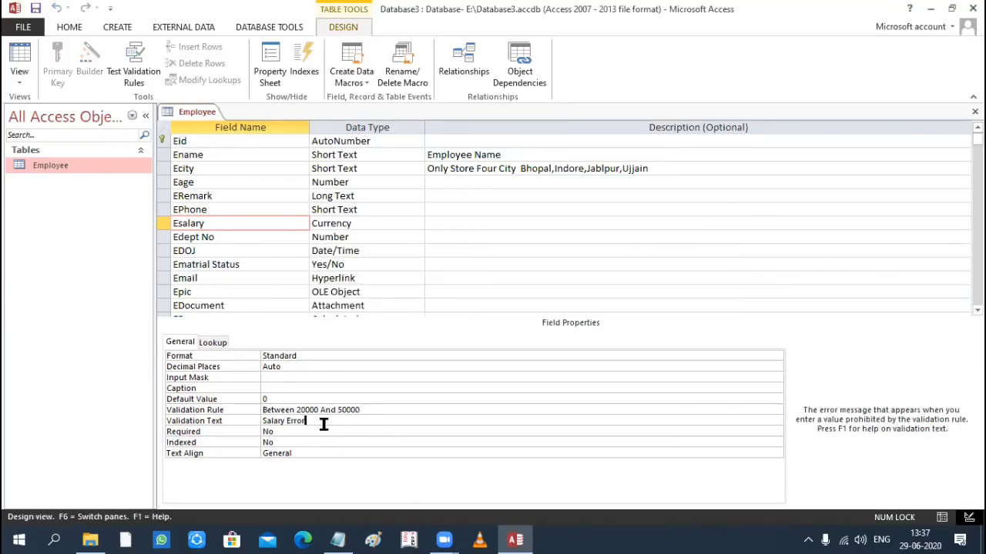
{"action": "key", "text": "BackSpace"}
{"action": "key", "text": "BackSpace"}
{"action": "key", "text": "BackSpace"}
{"action": "key", "text": "BackSpace"}
{"action": "key", "text": "BackSpace"}
{"action": "key", "text": "BackSpace"}
{"action": "key", "text": "BackSpace"}
{"action": "key", "text": "BackSpace"}
{"action": "key", "text": "BackSpace"}
{"action": "key", "text": "BackSpace"}
{"action": "key", "text": "BackSpace"}
{"action": "key", "text": "BackSpace"}
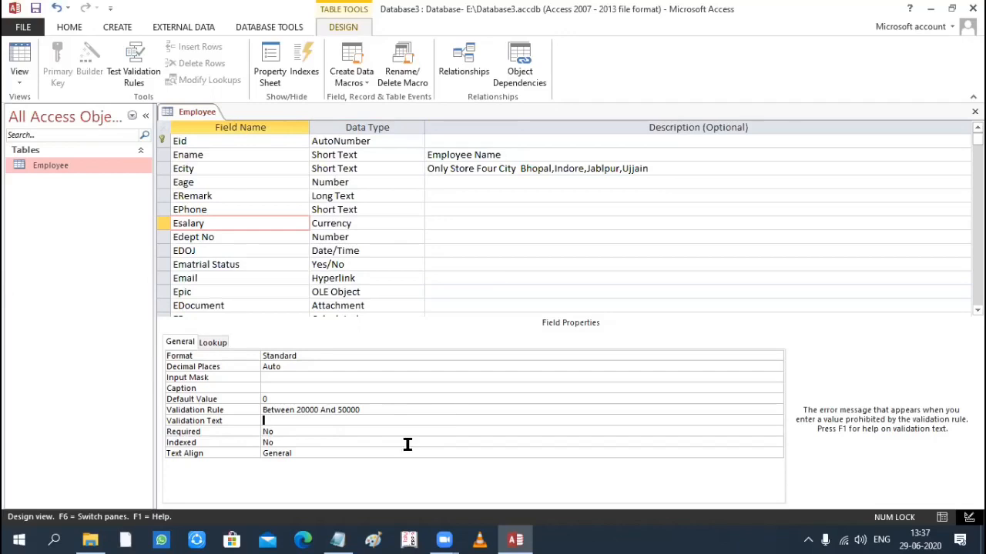
- Copy the Esalary validation rule "Between 20000 And 50000" into the Notepad notes on a new line below the salary line
{"action": "left_click", "coordinate": [376, 409]}
{"action": "left_click", "coordinate": [218, 410]}
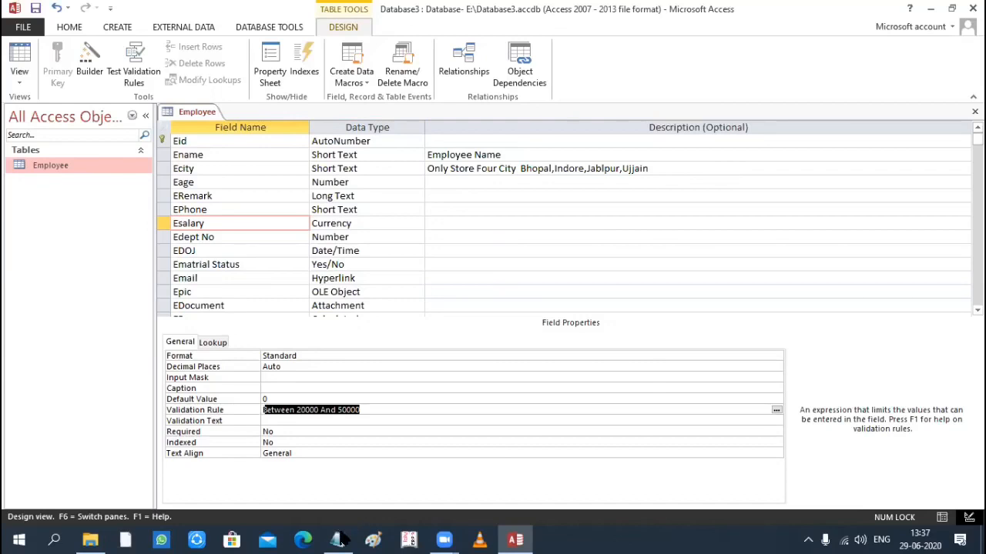
{"action": "key", "text": "alt+Tab"}
{"action": "left_click", "coordinate": [951, 258]}
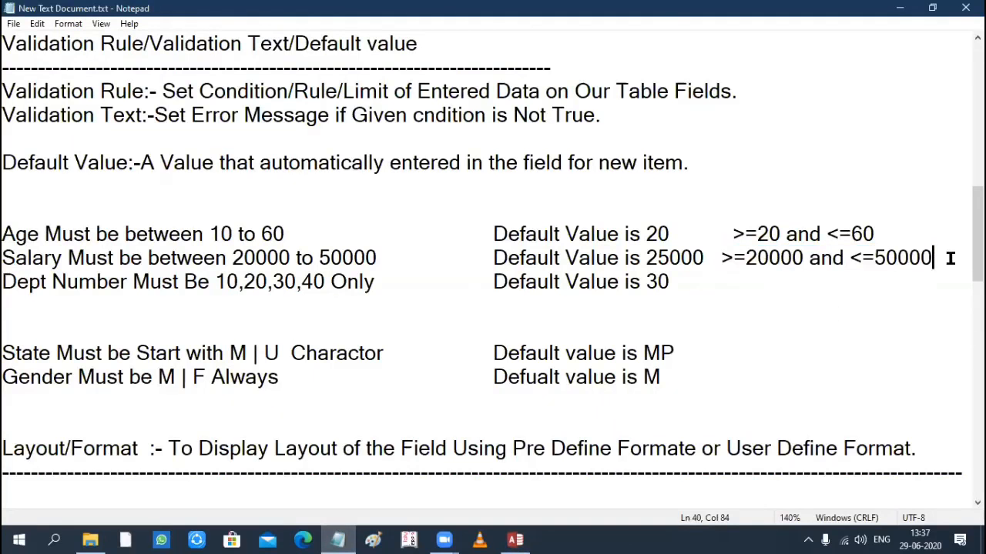
{"action": "key", "text": "Return"}
{"action": "key", "text": "Return"}
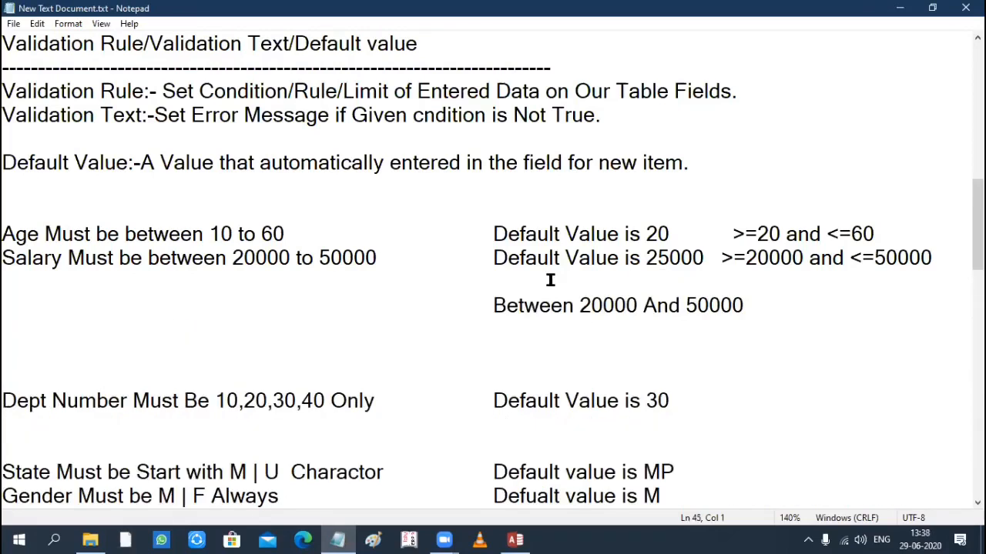
- Move the pasted "Between 20000 And 50000" directly below the salary line and indent it under the salary rule expression
{"action": "left_click", "coordinate": [531, 282]}
{"action": "left_click", "coordinate": [497, 305]}
{"action": "key", "text": "BackSpace"}
{"action": "key", "text": "BackSpace"}
{"action": "key", "text": "BackSpace"}
{"action": "key", "text": "BackSpace"}
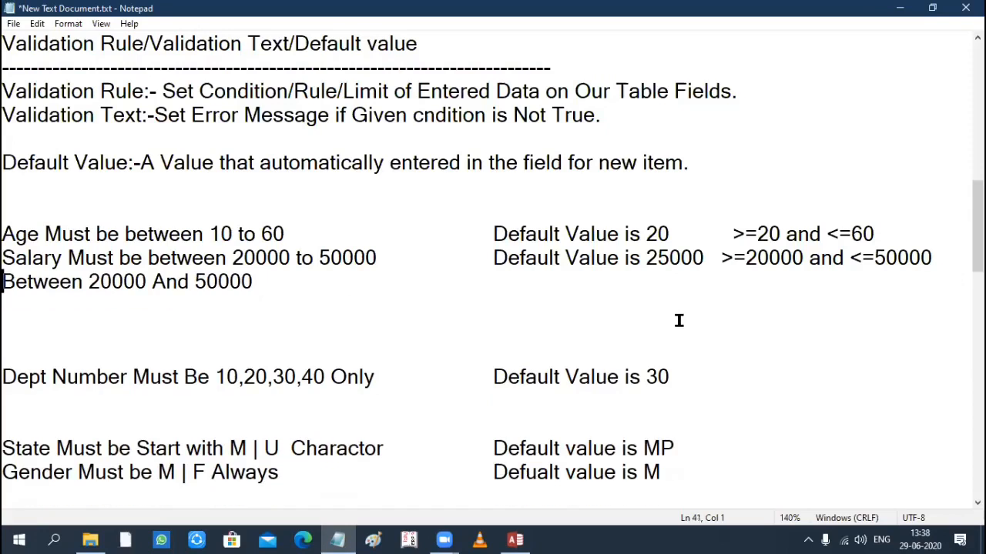
{"action": "key", "text": "Tab"}
{"action": "key", "text": "Tab"}
{"action": "key", "text": "Tab"}
{"action": "key", "text": "Tab"}
{"action": "key", "text": "Tab"}
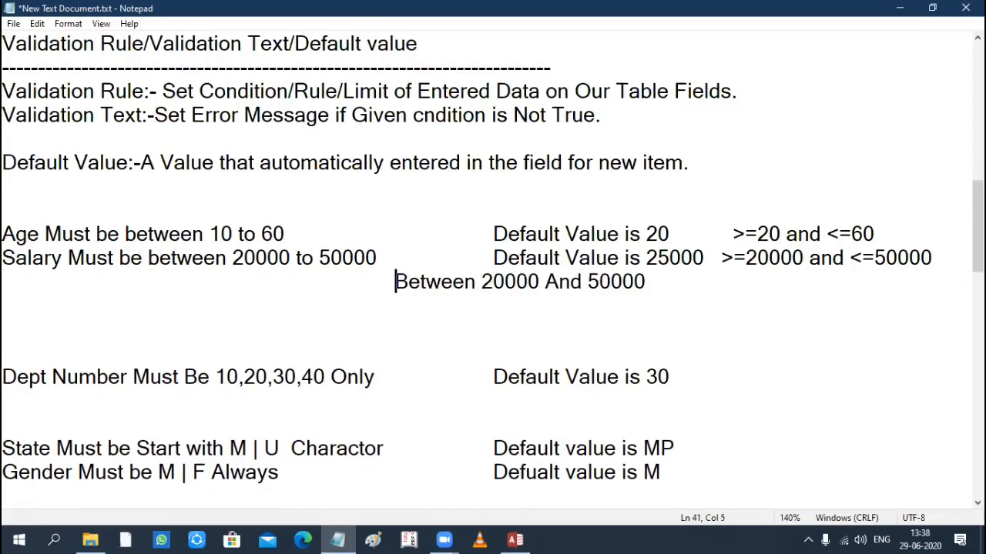
{"action": "key", "text": "Tab"}
{"action": "key", "text": "Tab"}
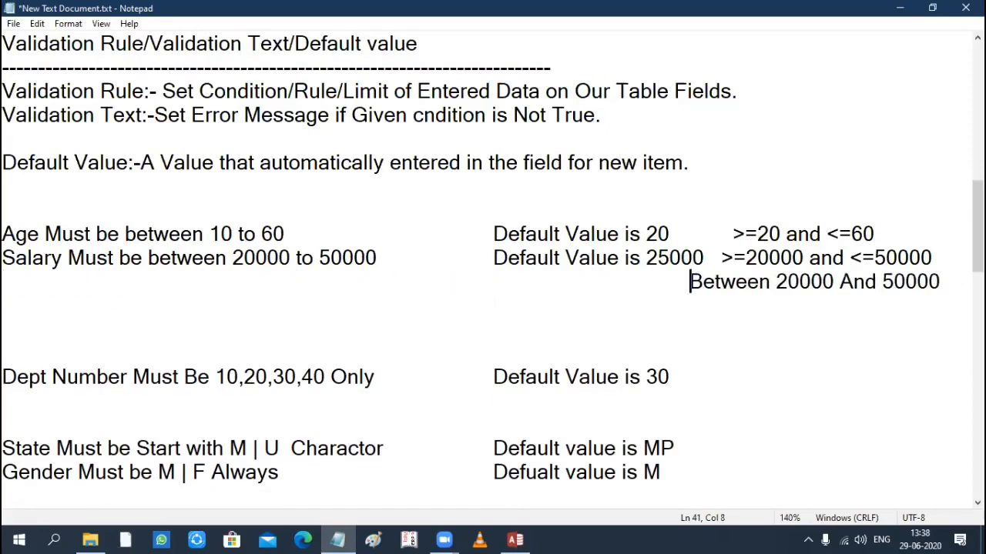
- Highlight the two salary rule expressions and the age rule expression in the notes
{"action": "left_click", "coordinate": [721, 258]}
{"action": "left_click_drag", "start_coordinate": [753, 279], "coordinate": [941, 282]}
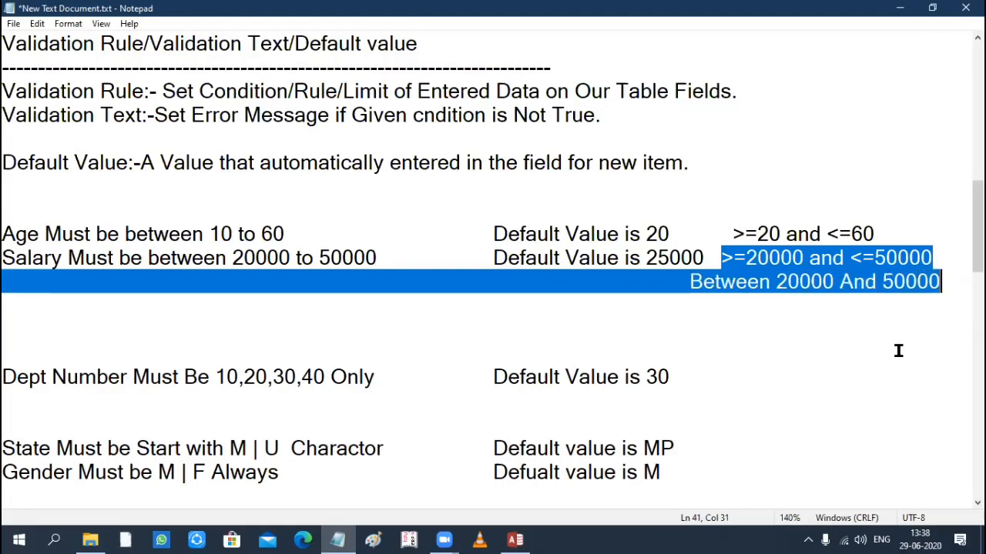
{"action": "left_click", "coordinate": [760, 209]}
{"action": "left_click_drag", "start_coordinate": [726, 236], "coordinate": [878, 234]}
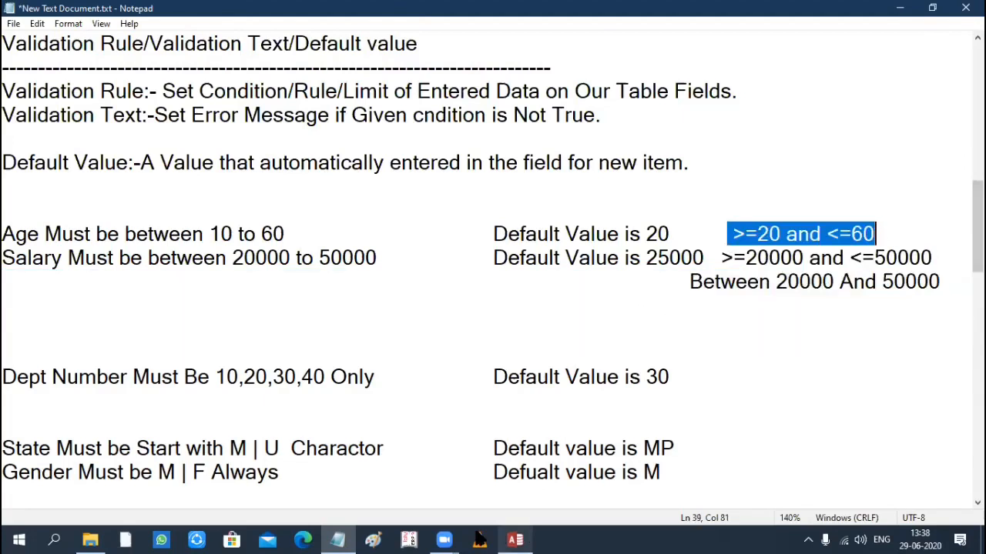
- Switch to Access and enter "Salary is not vaild" as the Esalary field's validation text
{"action": "left_click", "coordinate": [518, 539]}
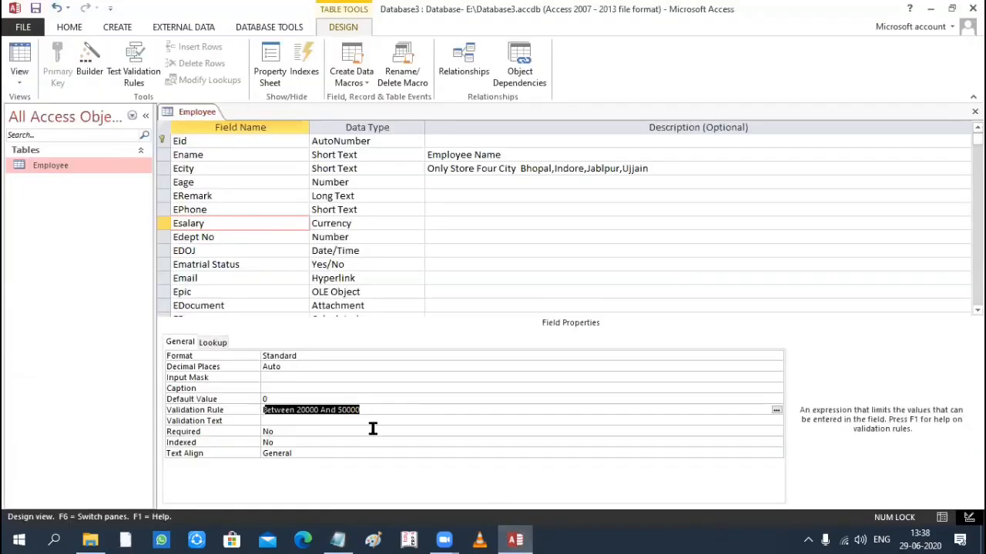
{"action": "left_click", "coordinate": [310, 420]}
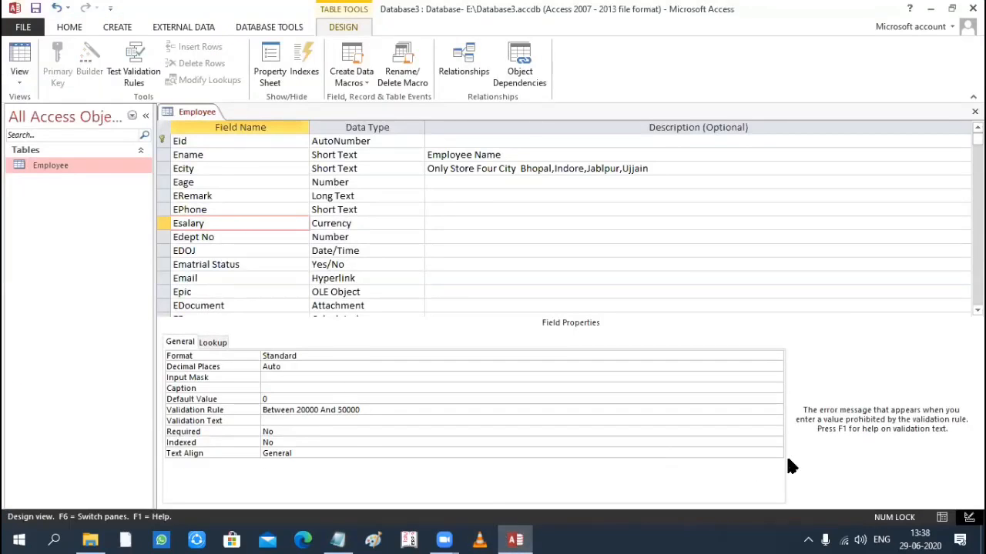
{"action": "type", "text": "Salary "}
{"action": "type", "text": "is not va"}
{"action": "type", "text": "ild"}
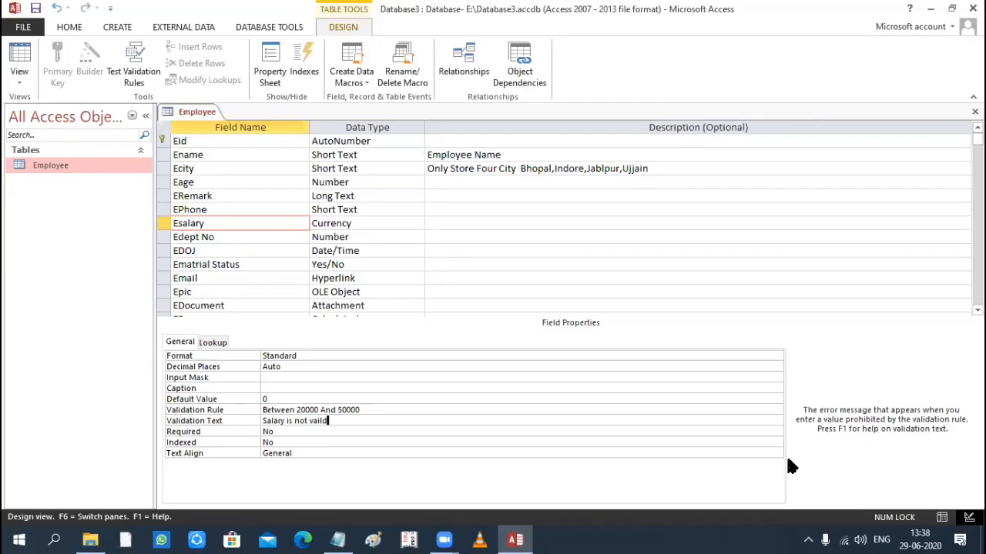
{"action": "left_click", "coordinate": [372, 411]}
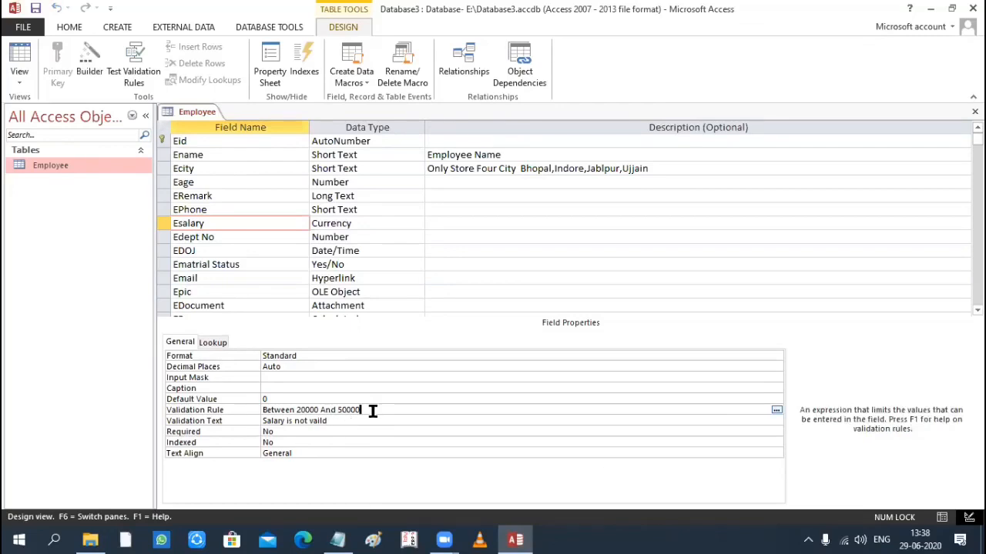
{"action": "left_click", "coordinate": [363, 420]}
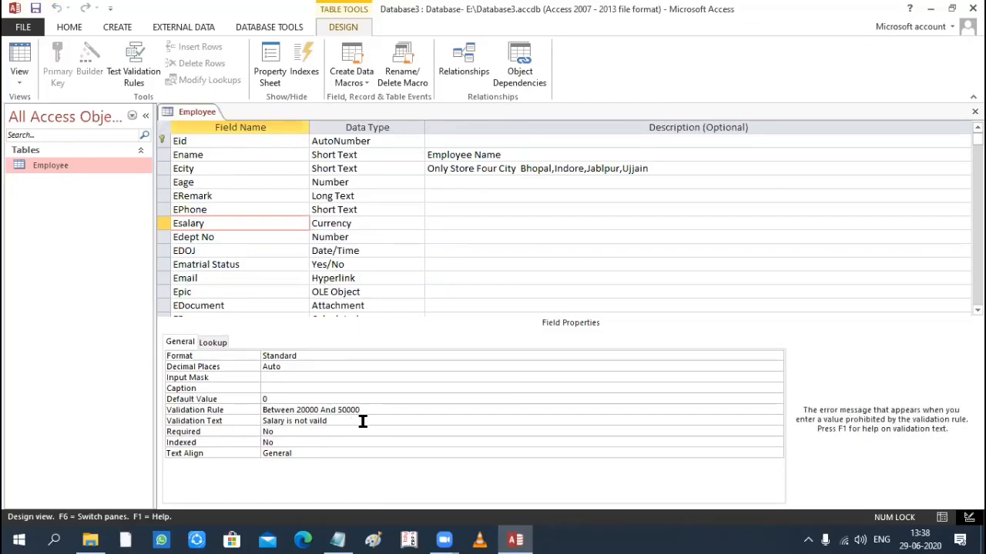
- Show the Employee table in Datasheet View, try to enter 15000 as Esalary in a new record, and dismiss the validation message
{"action": "left_click", "coordinate": [19, 77]}
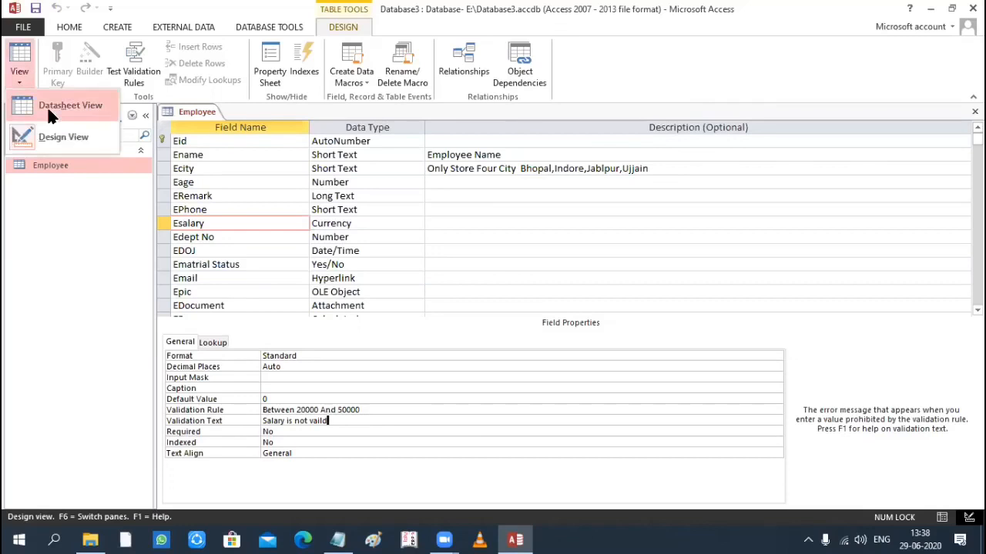
{"action": "left_click", "coordinate": [48, 108]}
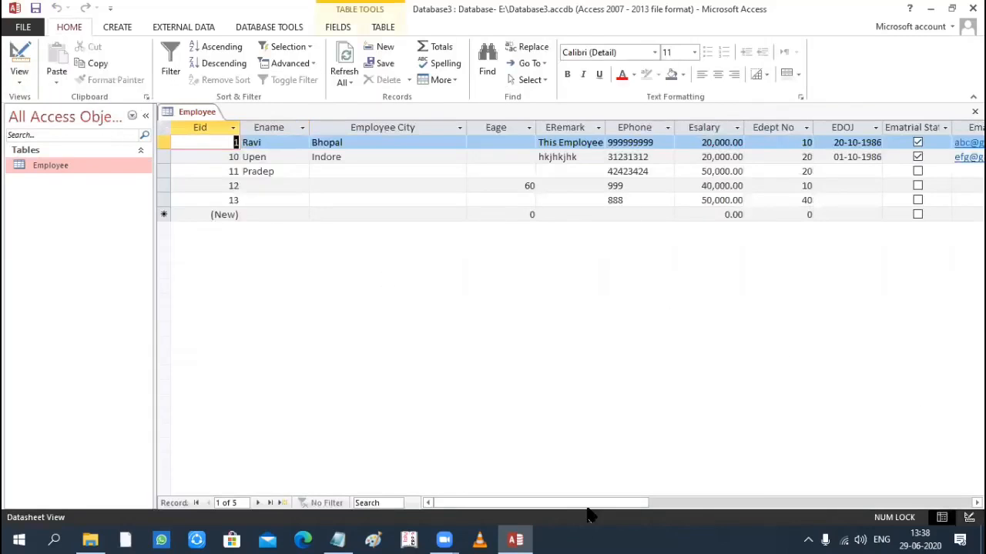
{"action": "left_click_drag", "start_coordinate": [589, 503], "coordinate": [645, 503]}
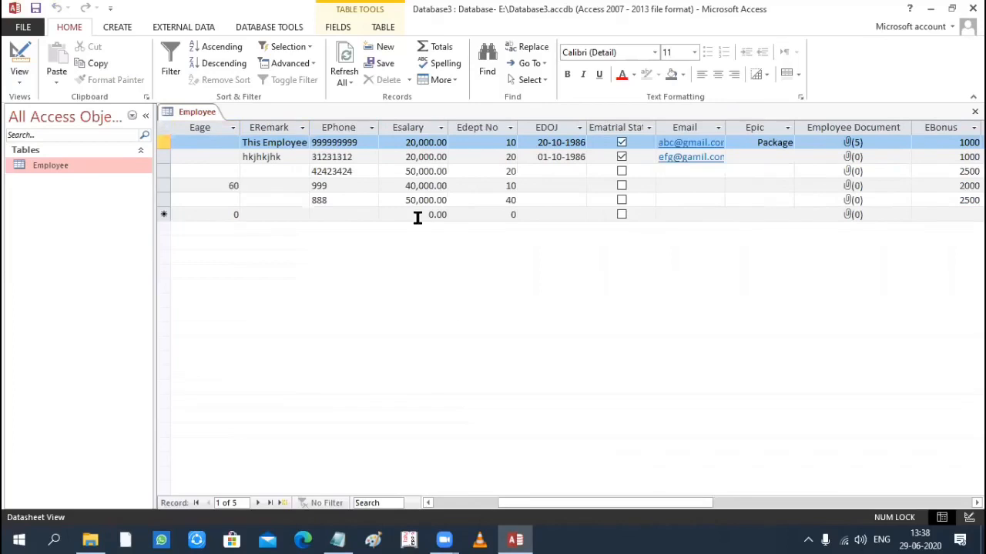
{"action": "left_click_drag", "start_coordinate": [418, 218], "coordinate": [459, 218]}
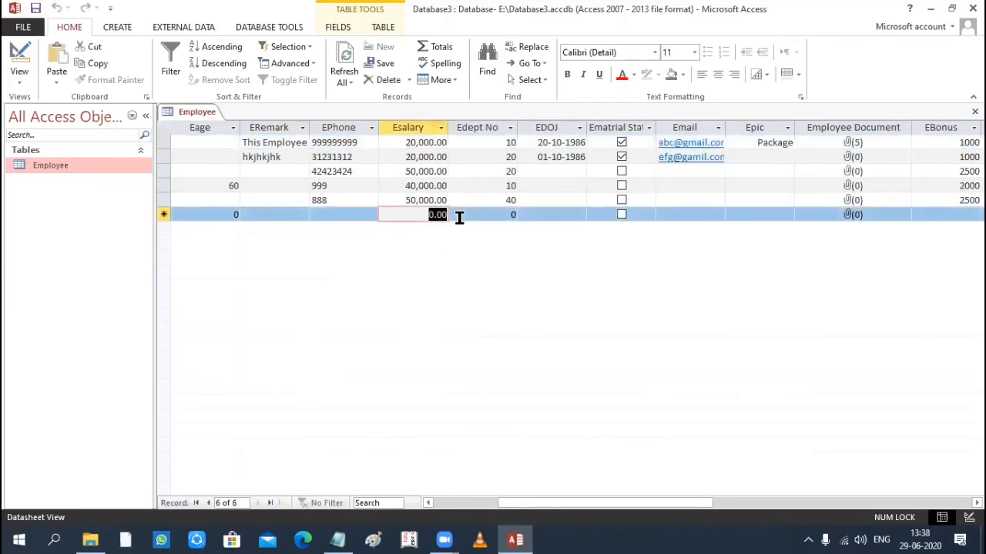
{"action": "type", "text": "15000"}
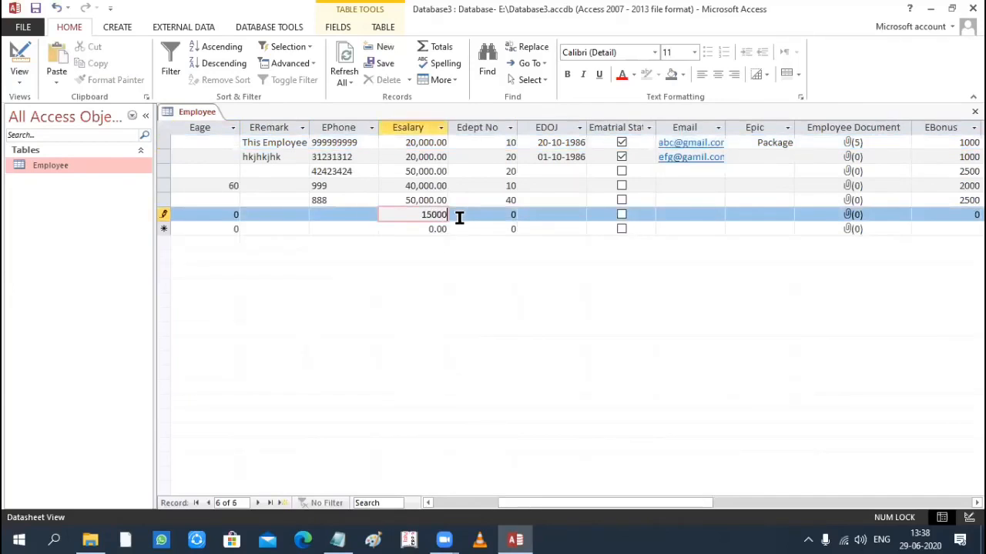
{"action": "left_click", "coordinate": [459, 218]}
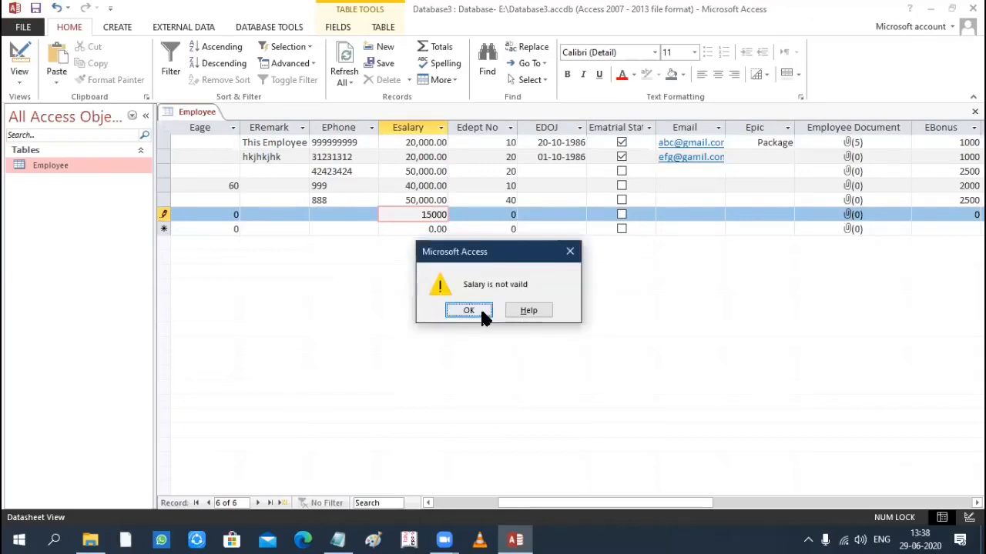
{"action": "left_click", "coordinate": [568, 256]}
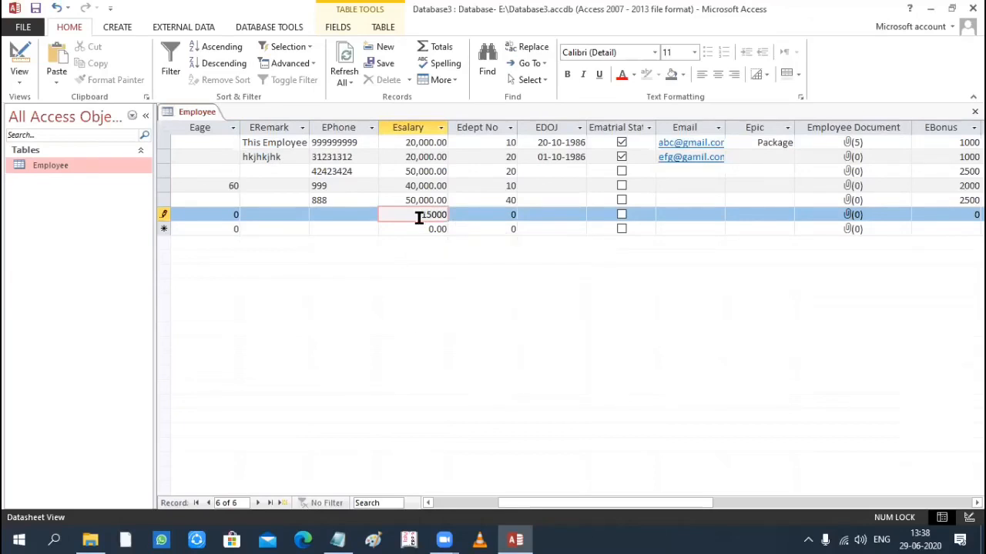
- Correct Esalary in the new record to 45000 and switch back to the Notepad notes
{"action": "left_click_drag", "start_coordinate": [419, 217], "coordinate": [465, 211]}
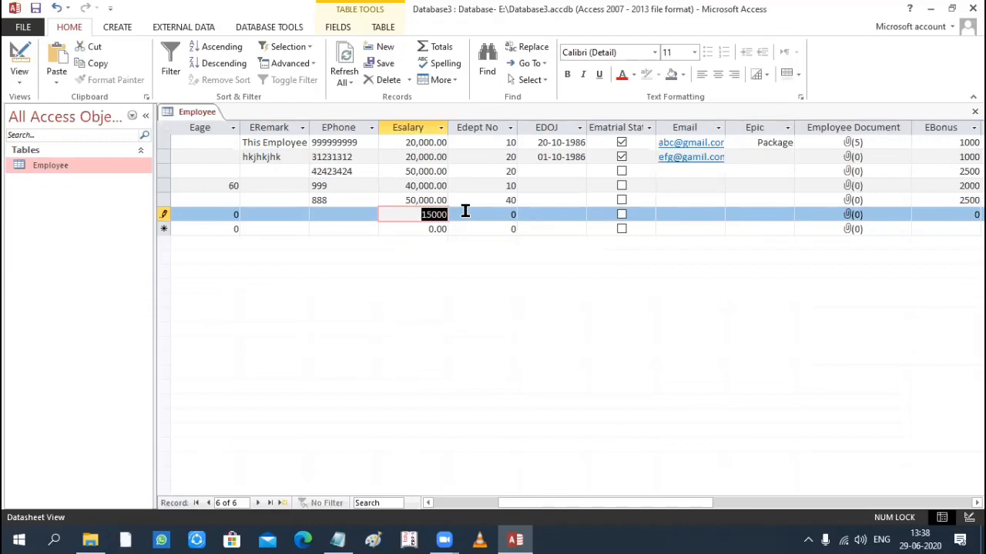
{"action": "type", "text": "45000"}
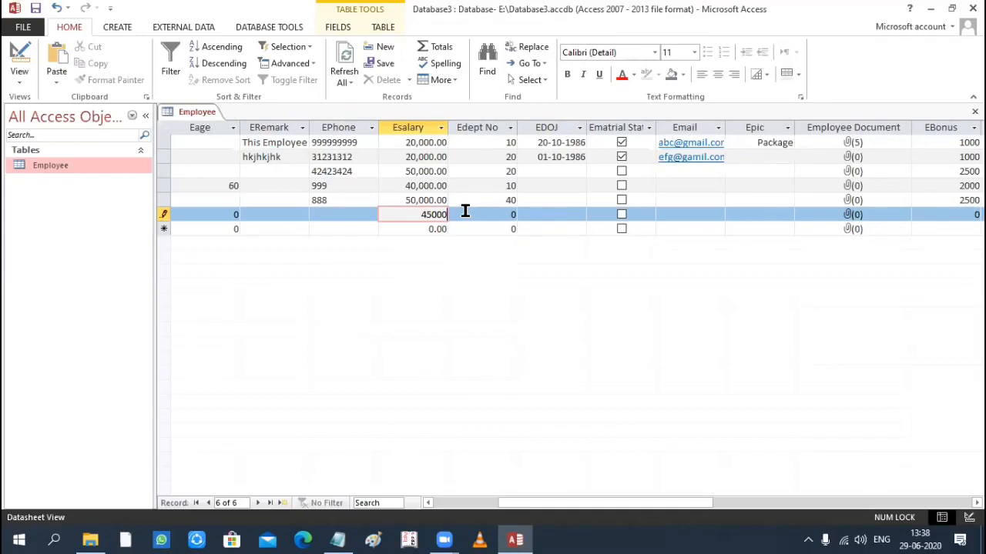
{"action": "left_click", "coordinate": [493, 214]}
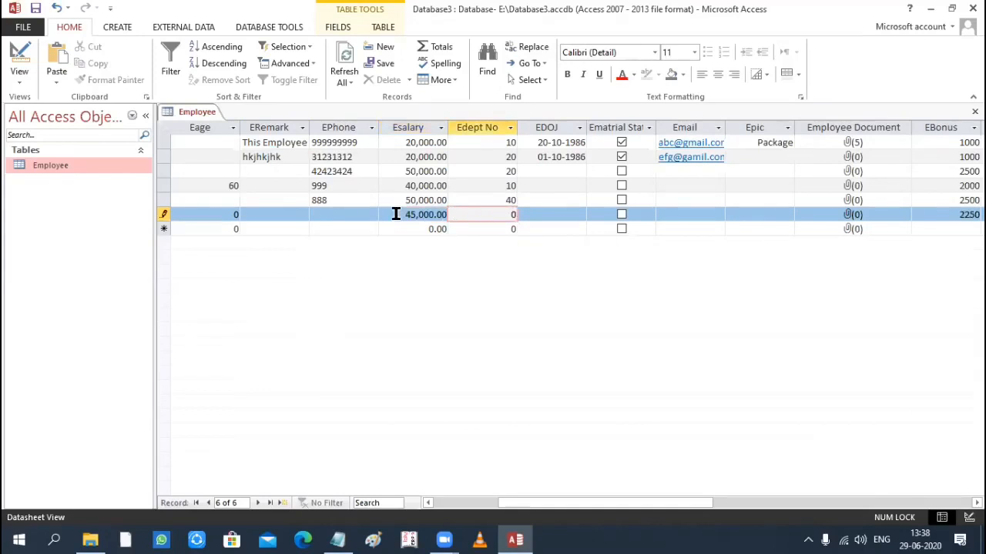
{"action": "left_click_drag", "start_coordinate": [419, 215], "coordinate": [448, 217]}
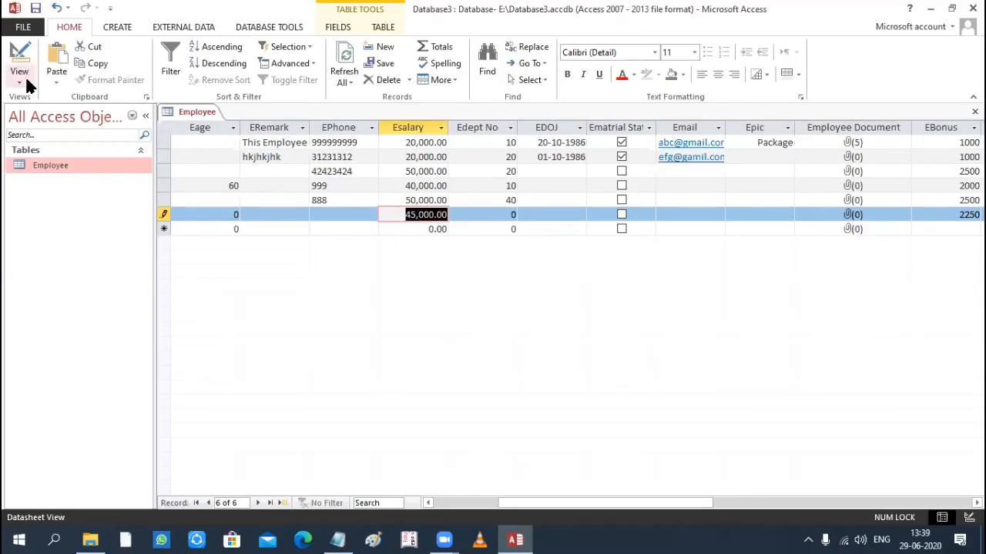
{"action": "left_click", "coordinate": [339, 540]}
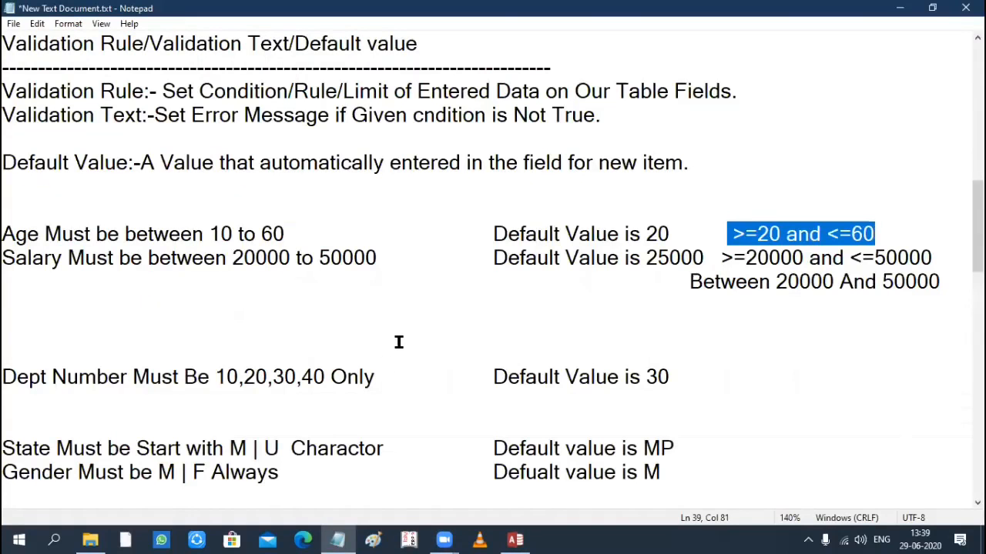
- Highlight the allowed department numbers 10,20,30,40 in the Dept Number rule of the notes
{"action": "scroll", "coordinate": [398, 342], "scroll_direction": "down", "scroll_amount": 2}
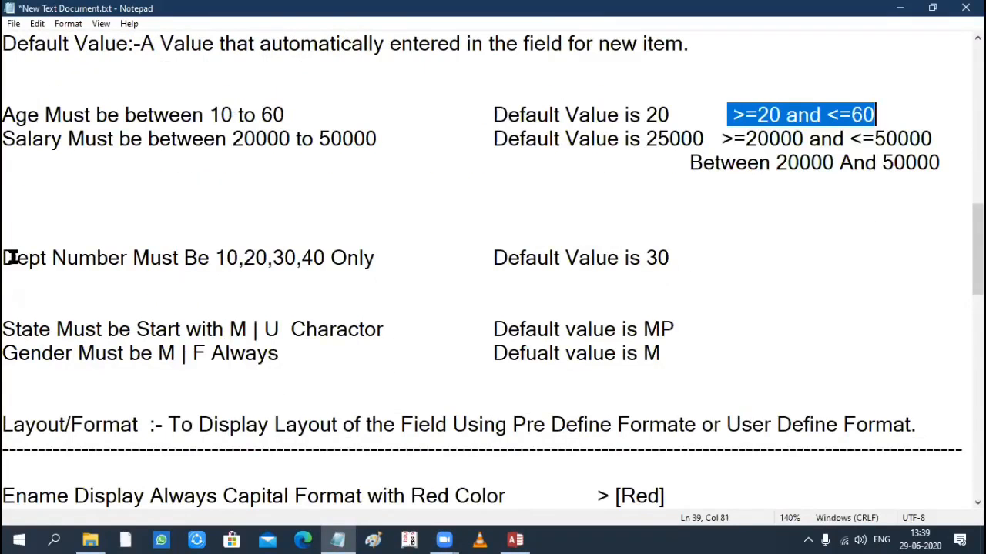
{"action": "left_click_drag", "start_coordinate": [7, 258], "coordinate": [327, 257]}
{"action": "left_click", "coordinate": [223, 257]}
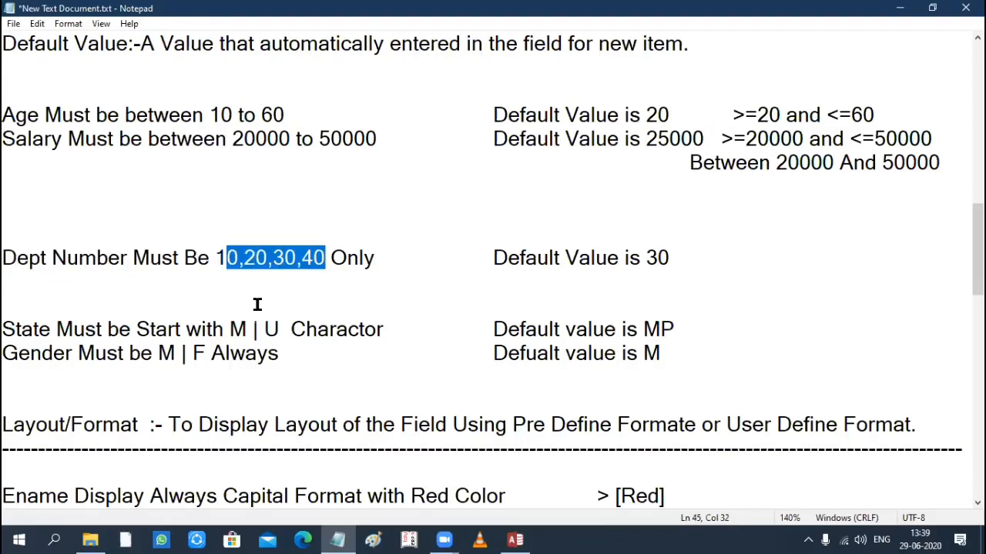
{"action": "left_click", "coordinate": [244, 257]}
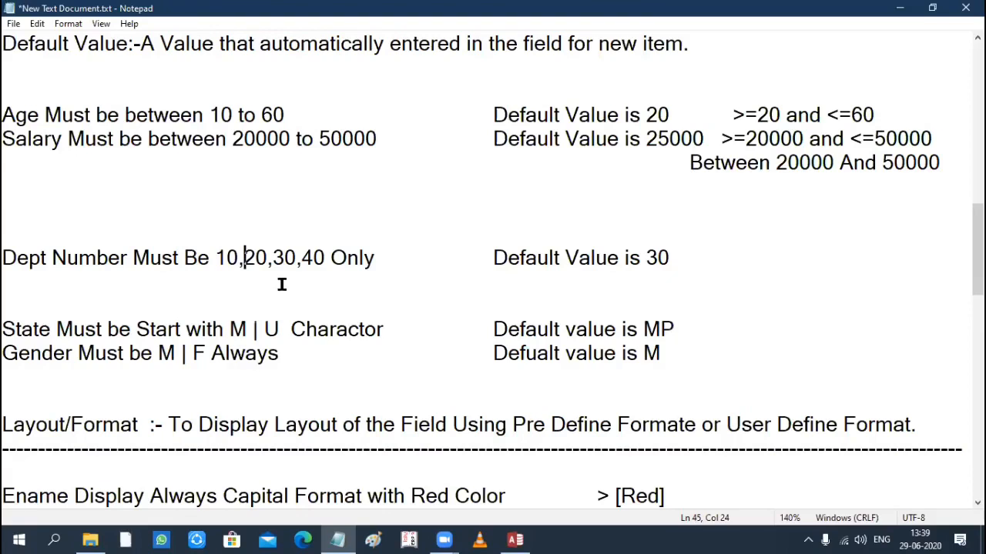
{"action": "left_click", "coordinate": [282, 285]}
{"action": "left_click_drag", "start_coordinate": [227, 259], "coordinate": [331, 259]}
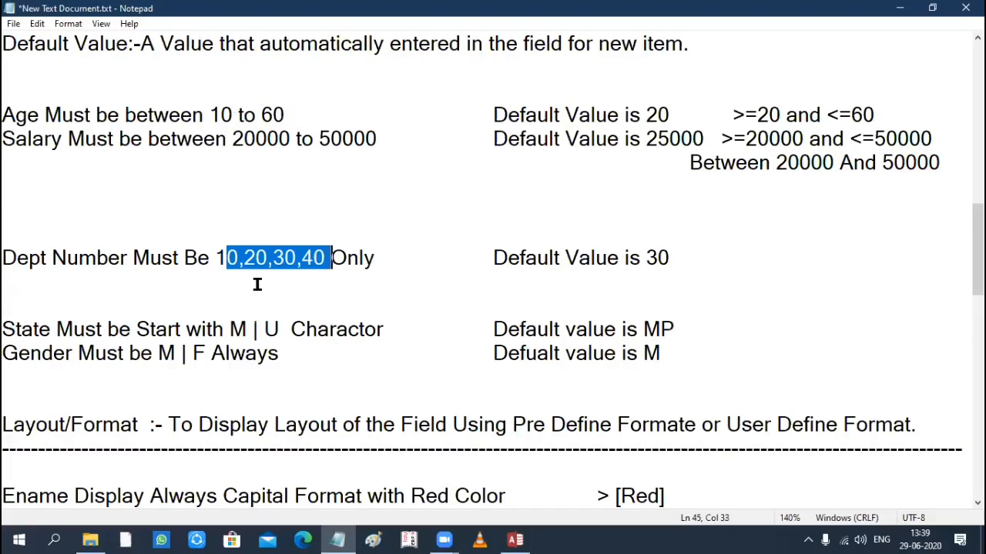
{"action": "left_click", "coordinate": [245, 285]}
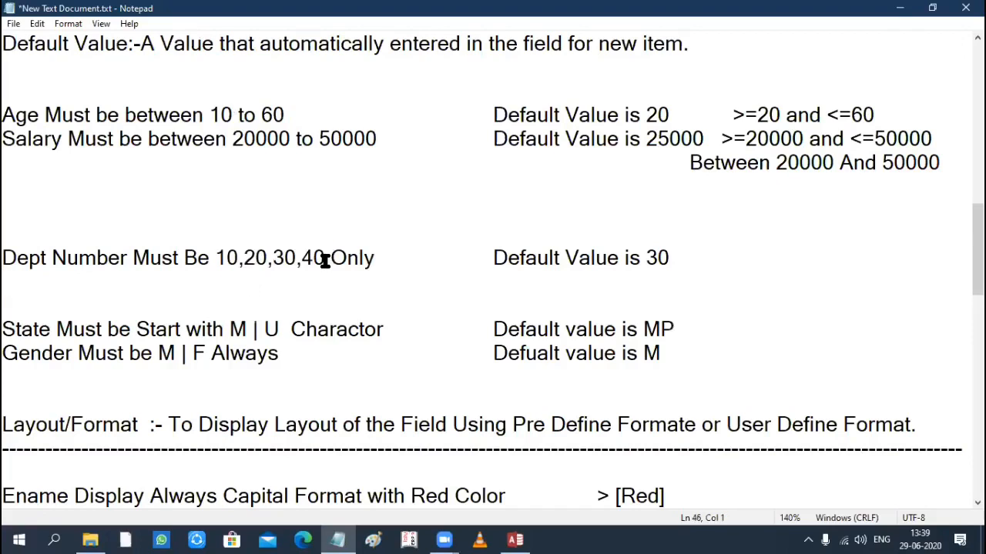
- Switch to Access, show the Employee table in Design View, and set the Edept No field's validation rule to 10 Or 20 Or 30 Or 40
{"action": "left_click", "coordinate": [901, 12]}
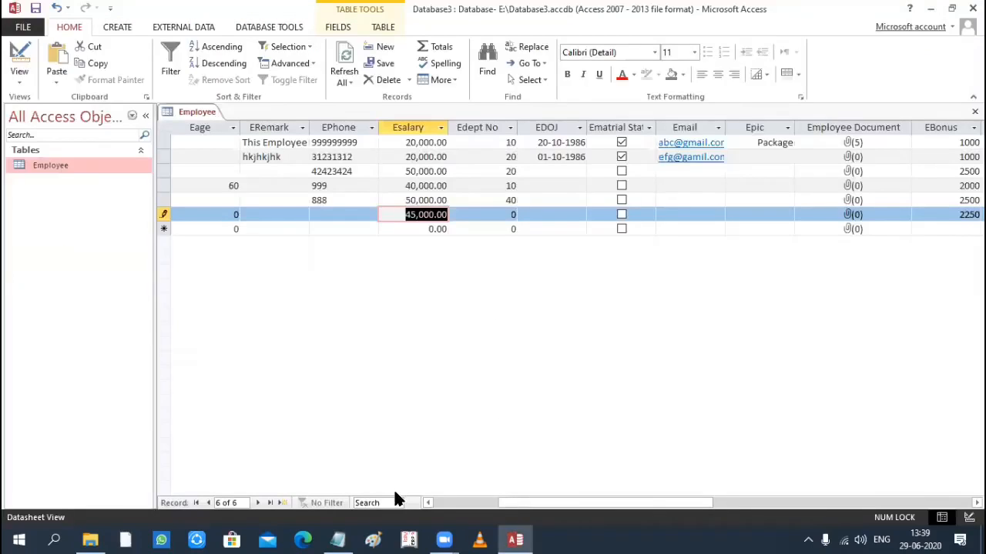
{"action": "left_click", "coordinate": [18, 77]}
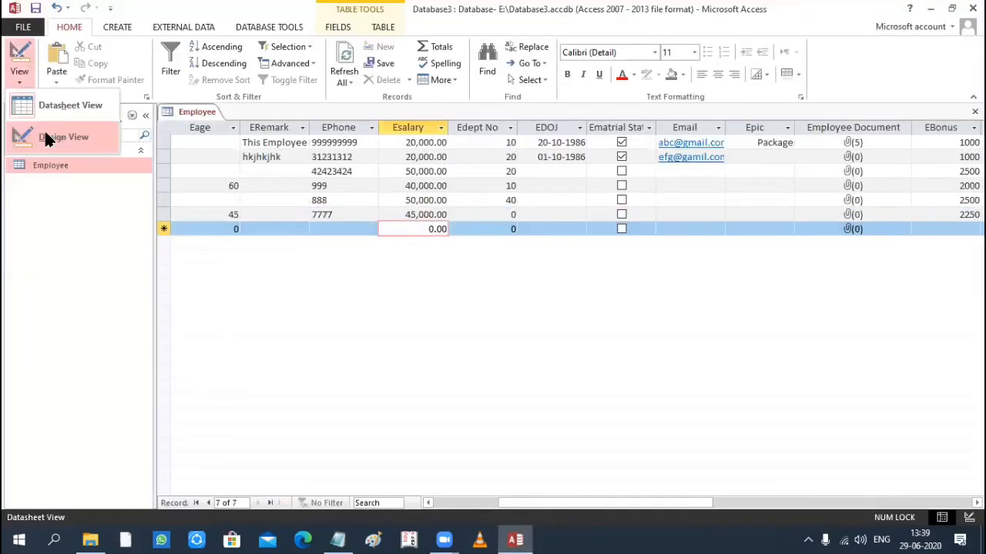
{"action": "left_click", "coordinate": [53, 142]}
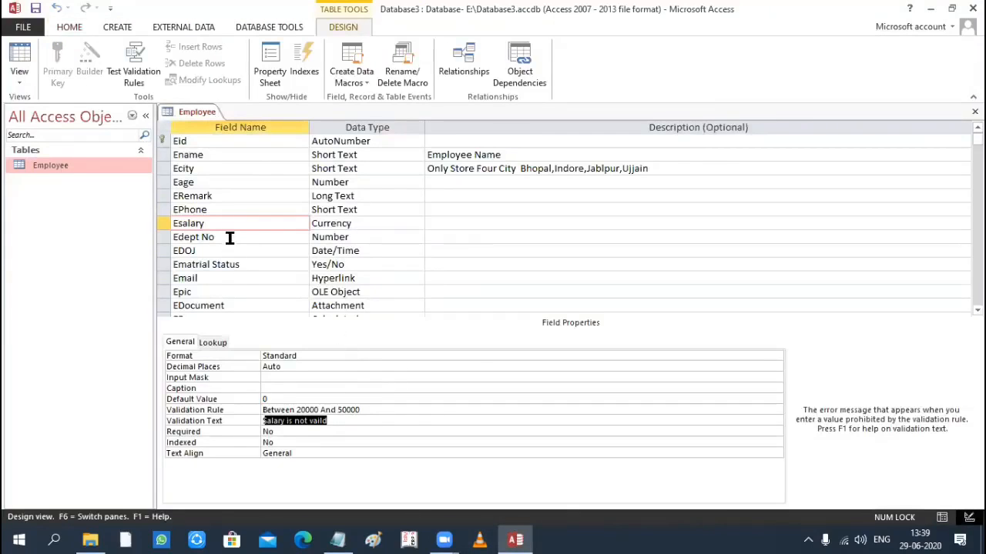
{"action": "left_click", "coordinate": [230, 238]}
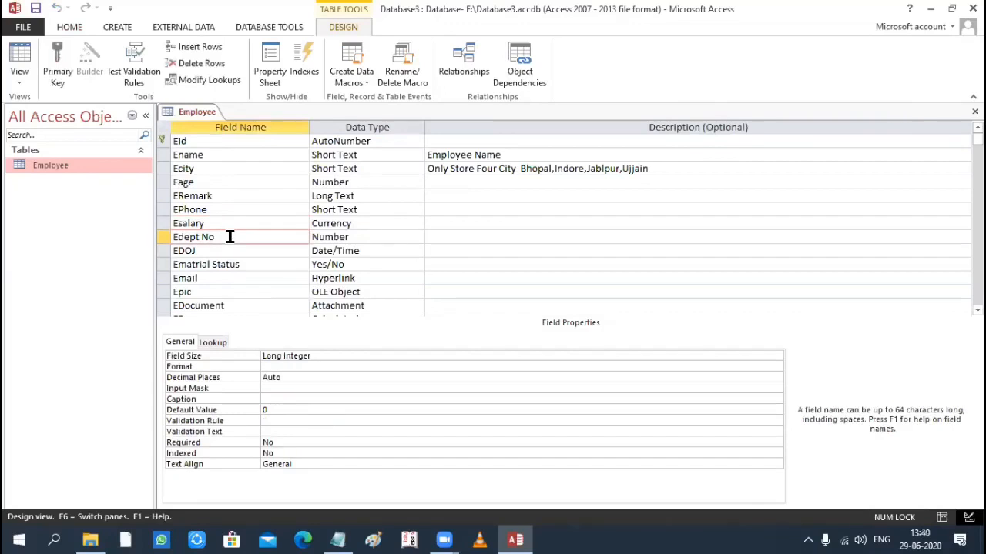
{"action": "scroll", "coordinate": [229, 237], "scroll_direction": "down", "scroll_amount": 1}
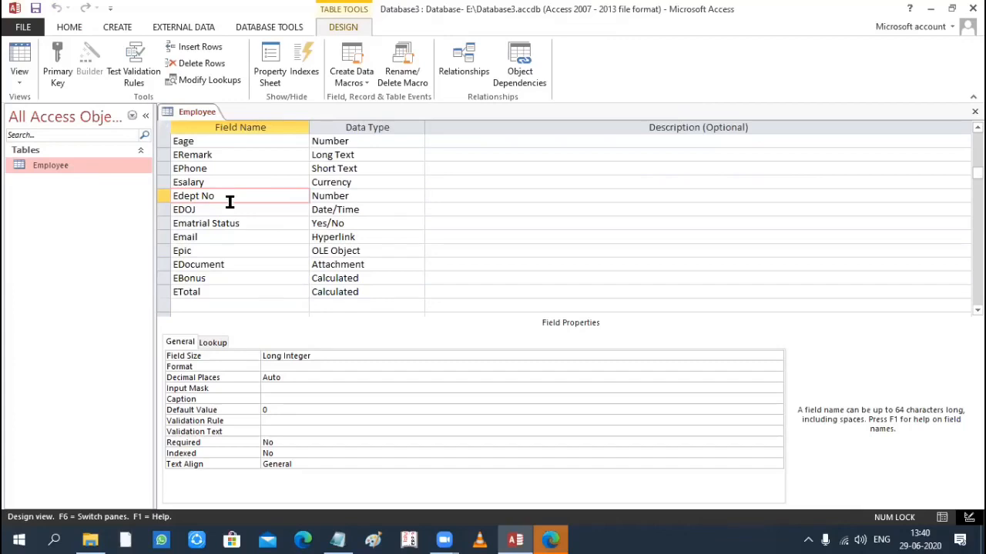
{"action": "left_click", "coordinate": [277, 422]}
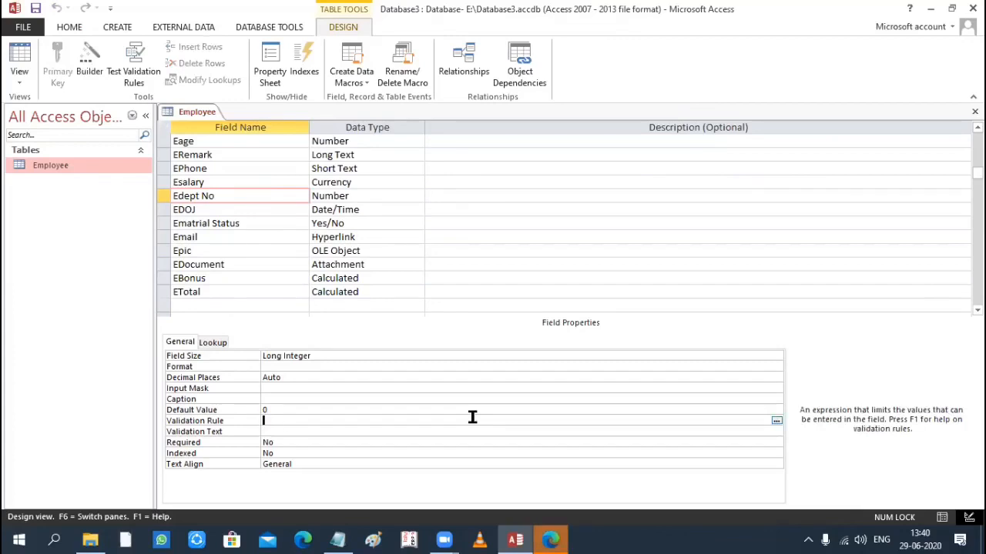
{"action": "type", "text": "10 OR 20 Or 30 O"}
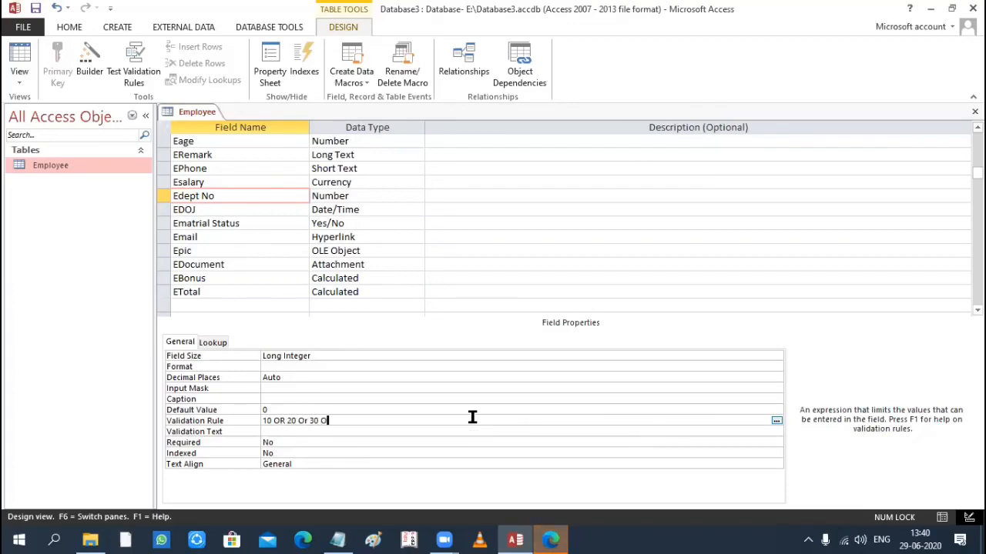
{"action": "type", "text": "r 40"}
- Enter "Error Not valid Condition" as the Edept No validation text and save the table, testing existing data and keeping the new rule
{"action": "left_click", "coordinate": [293, 432]}
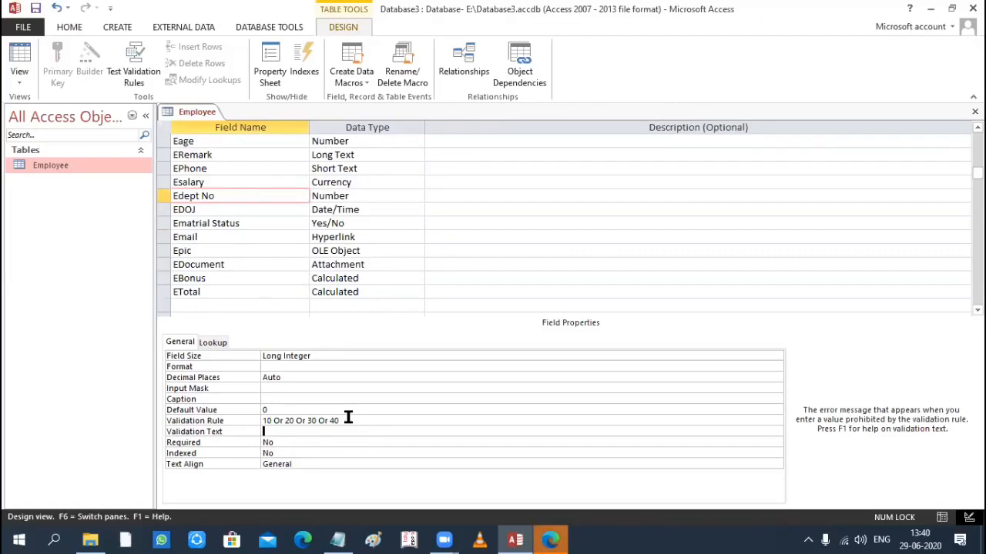
{"action": "type", "text": "Error Not valid Condition"}
{"action": "key", "text": "ctrl+s"}
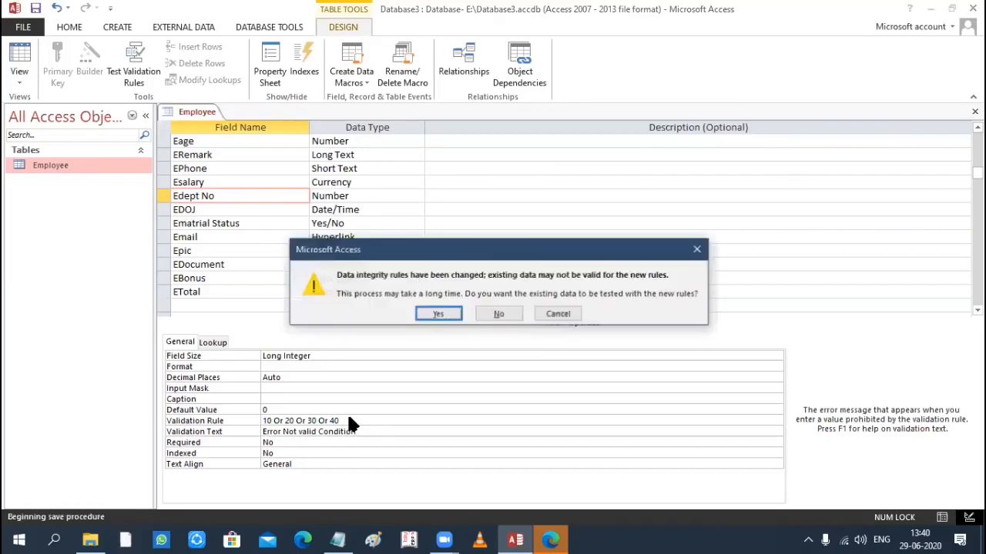
{"action": "left_click", "coordinate": [439, 315]}
{"action": "left_click", "coordinate": [438, 328]}
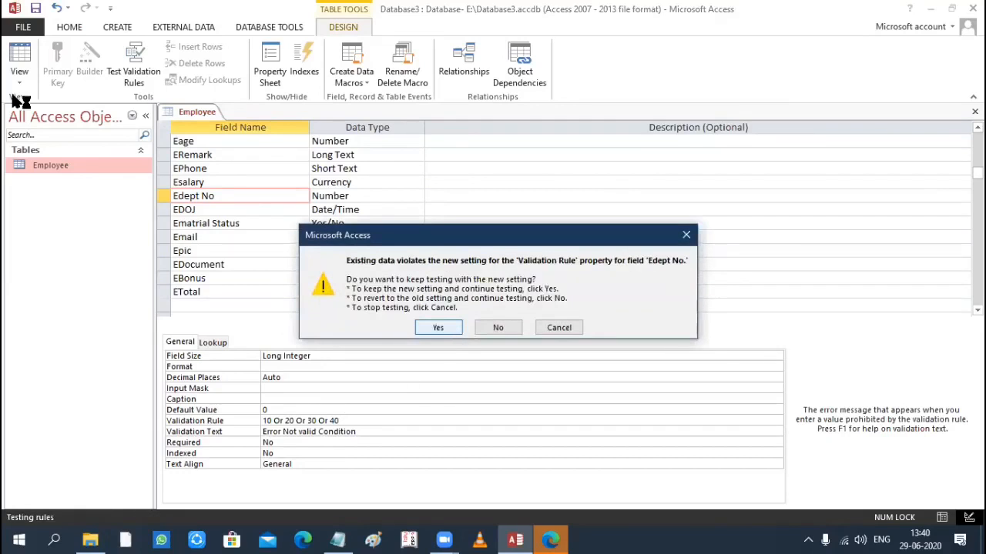
- Show the Employee table in Datasheet View and enter 20 as Edept No in the last record
{"action": "left_click", "coordinate": [19, 77]}
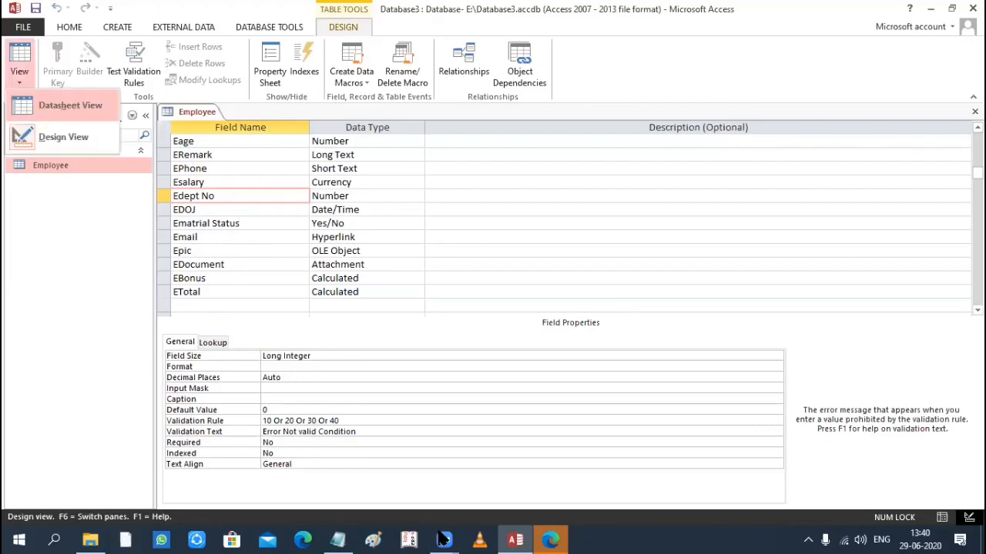
{"action": "left_click", "coordinate": [58, 103]}
{"action": "left_click_drag", "start_coordinate": [471, 507], "coordinate": [563, 504]}
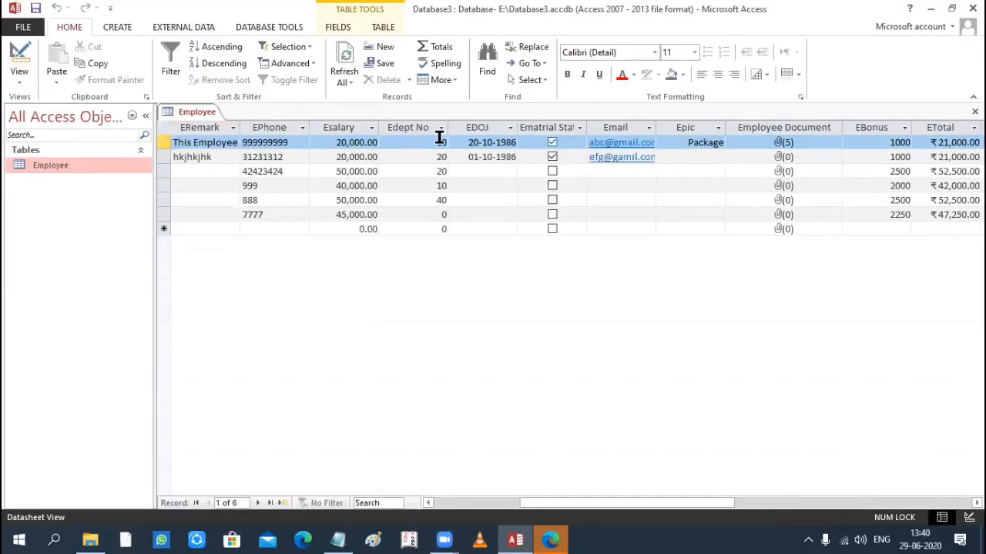
{"action": "left_click", "coordinate": [459, 209]}
{"action": "type", "text": "2"}
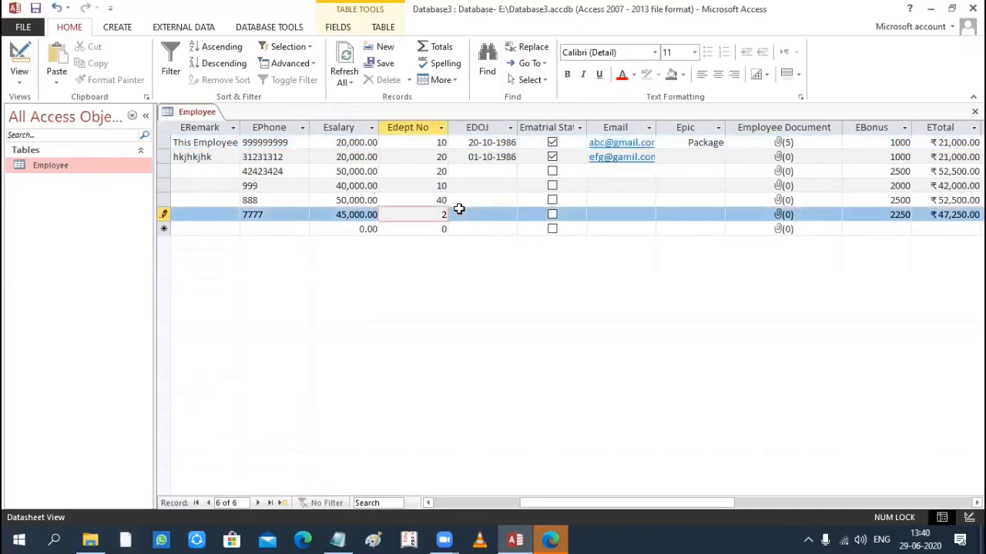
{"action": "type", "text": "0"}
{"action": "key", "text": "Tab"}
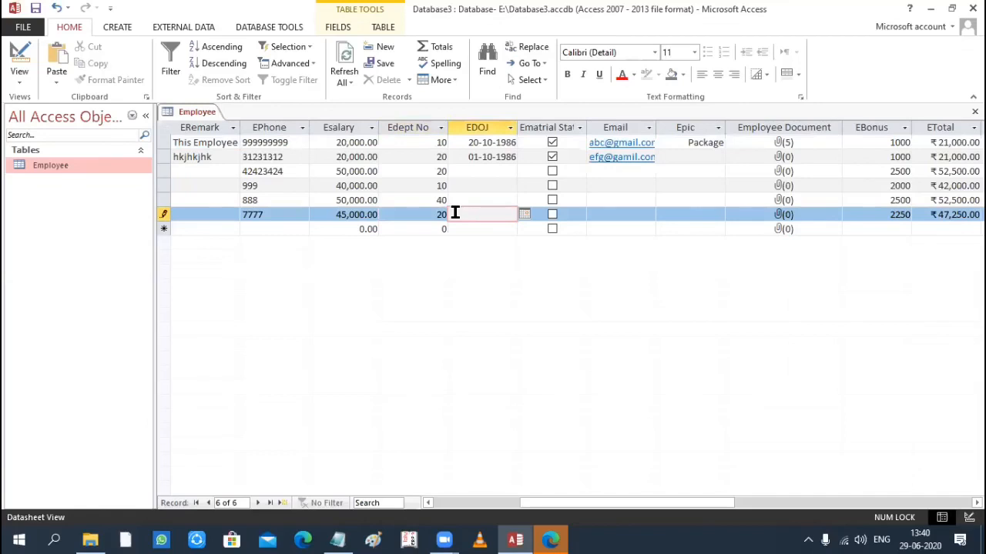
- Try to enter 11 as Edept No in the last record and dismiss the validation message
{"action": "key", "text": "shift+Tab"}
{"action": "type", "text": "11"}
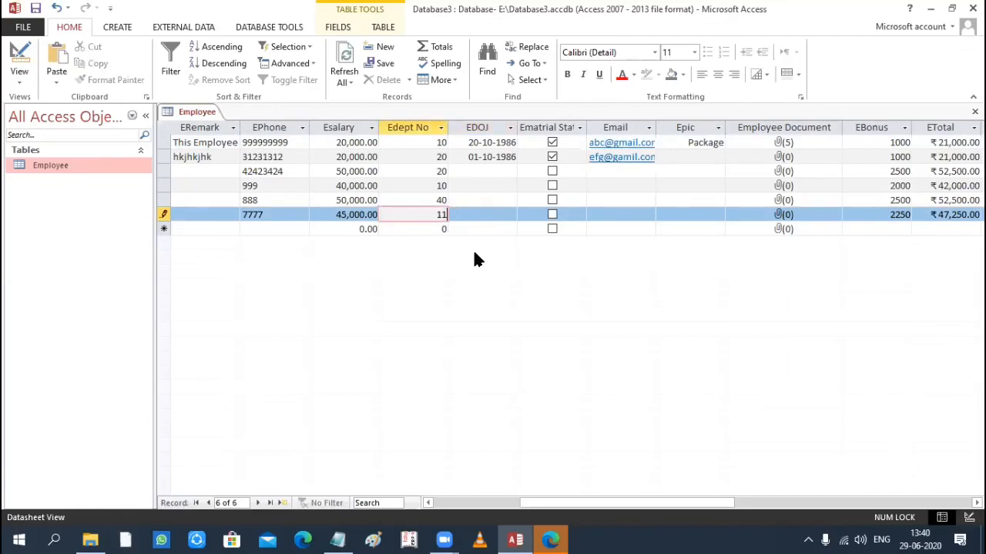
{"action": "key", "text": "Tab"}
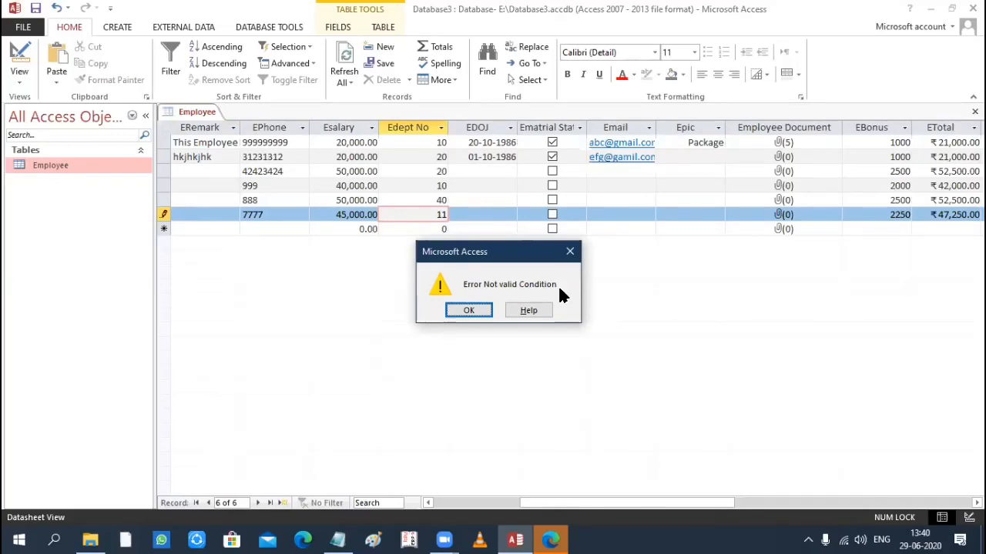
{"action": "left_click", "coordinate": [481, 310]}
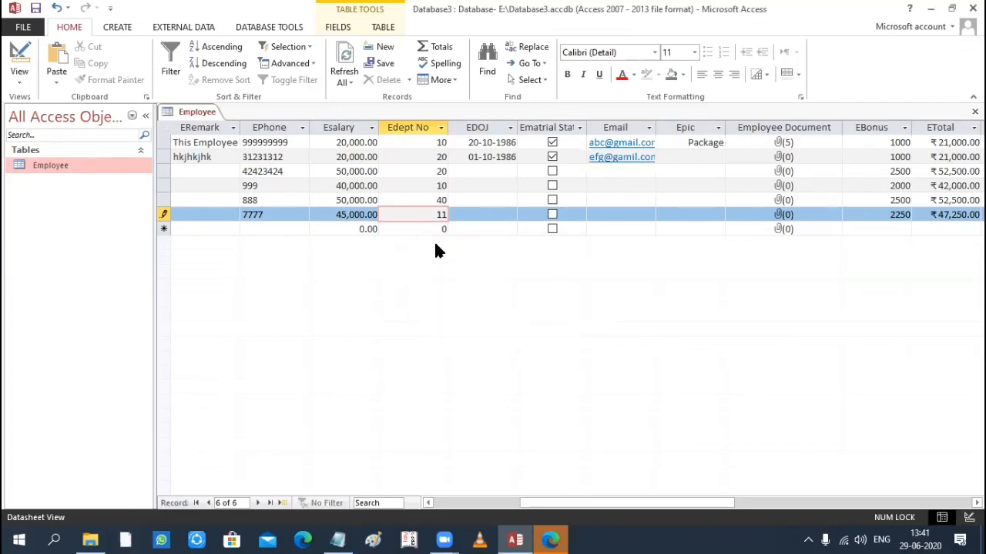
- Correct Edept No in the last record to 10 and return the Employee table to Design View
{"action": "key", "text": "Tab"}
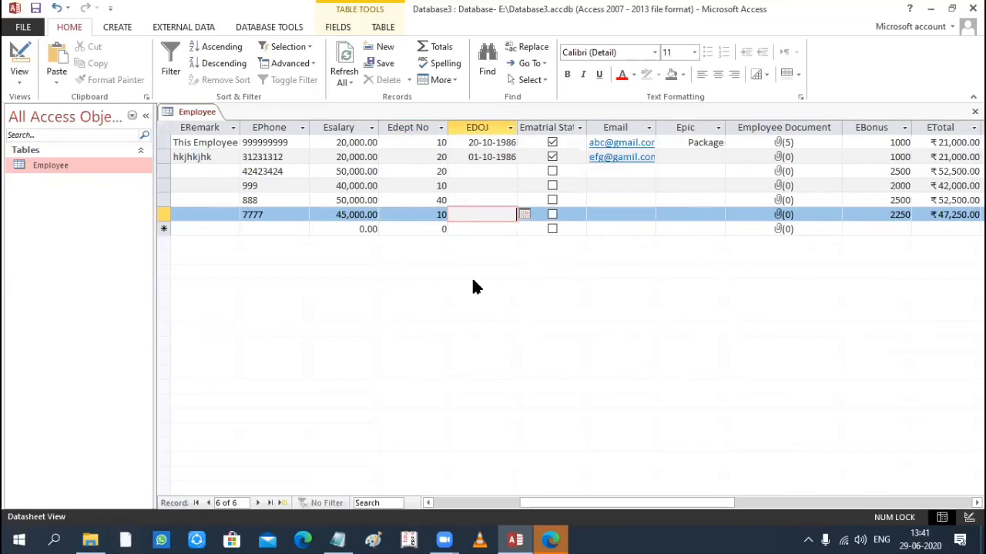
{"action": "key", "text": "shift+Tab"}
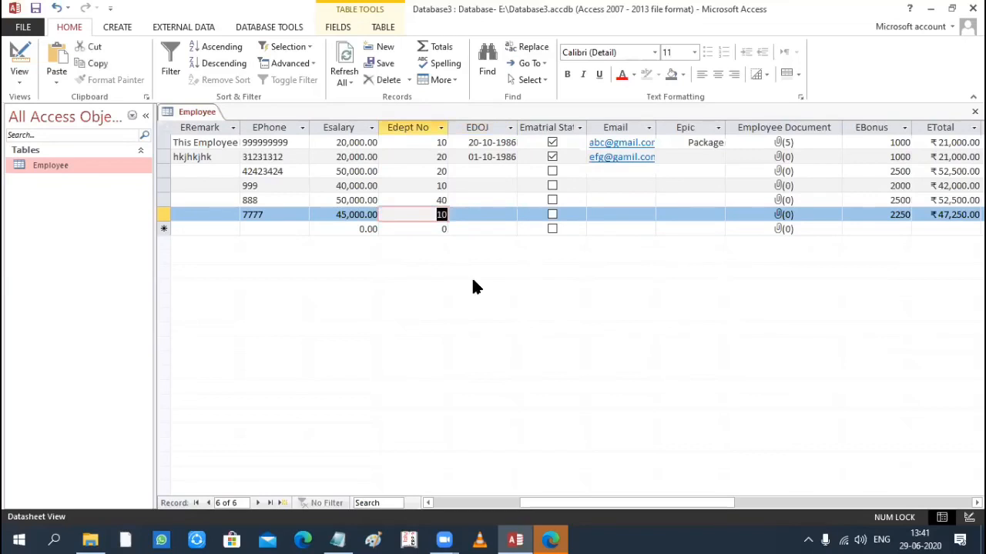
{"action": "left_click", "coordinate": [20, 79]}
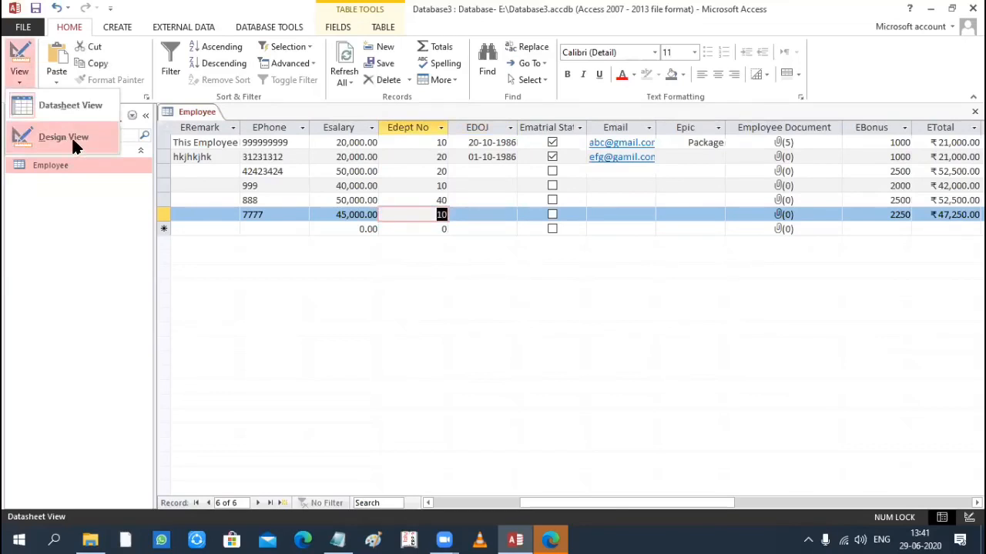
{"action": "left_click", "coordinate": [72, 136]}
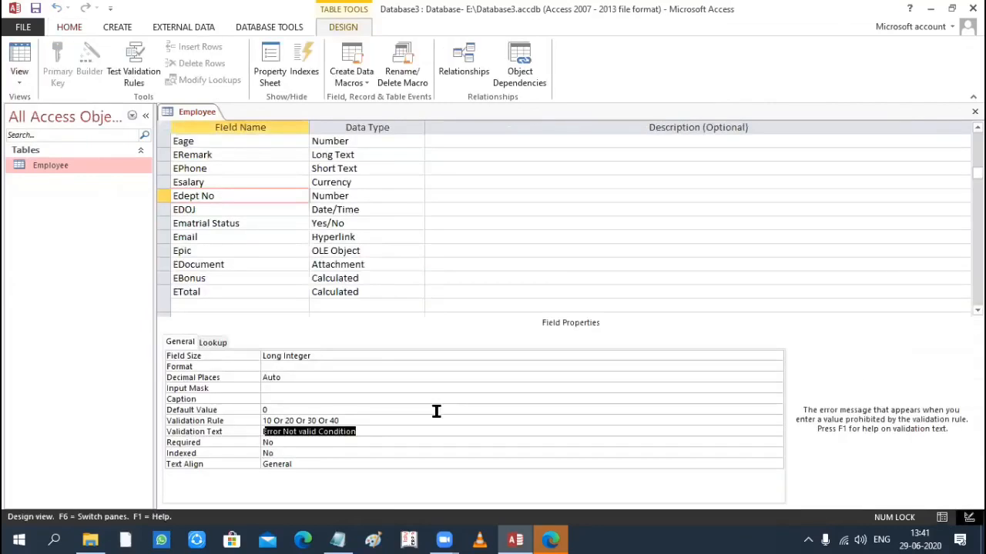
- Switch to the Notepad notes, remove the three blank lines above the Dept Number rule, and add two blank lines above the State rule
{"action": "left_click", "coordinate": [338, 540]}
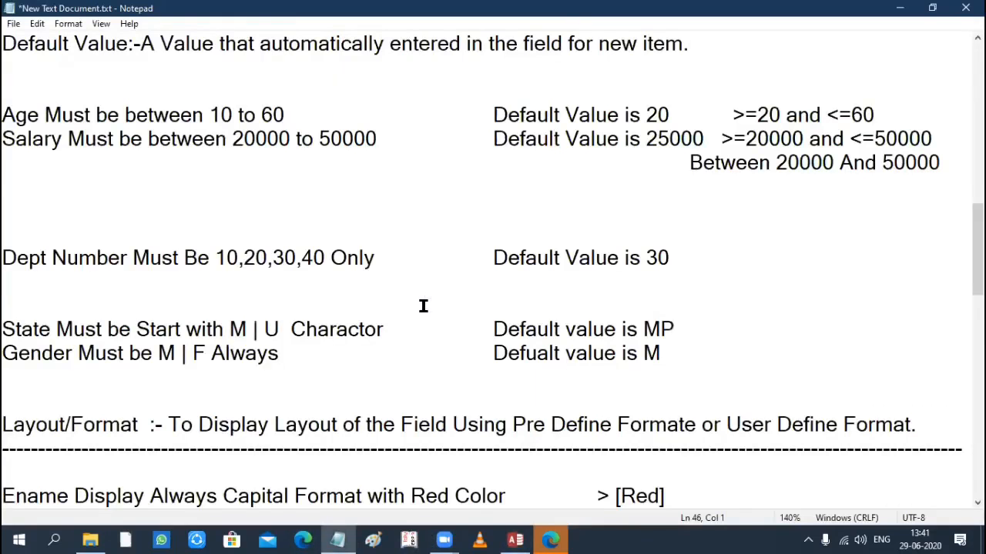
{"action": "left_click", "coordinate": [41, 232]}
{"action": "key", "text": "BackSpace"}
{"action": "key", "text": "BackSpace"}
{"action": "key", "text": "BackSpace"}
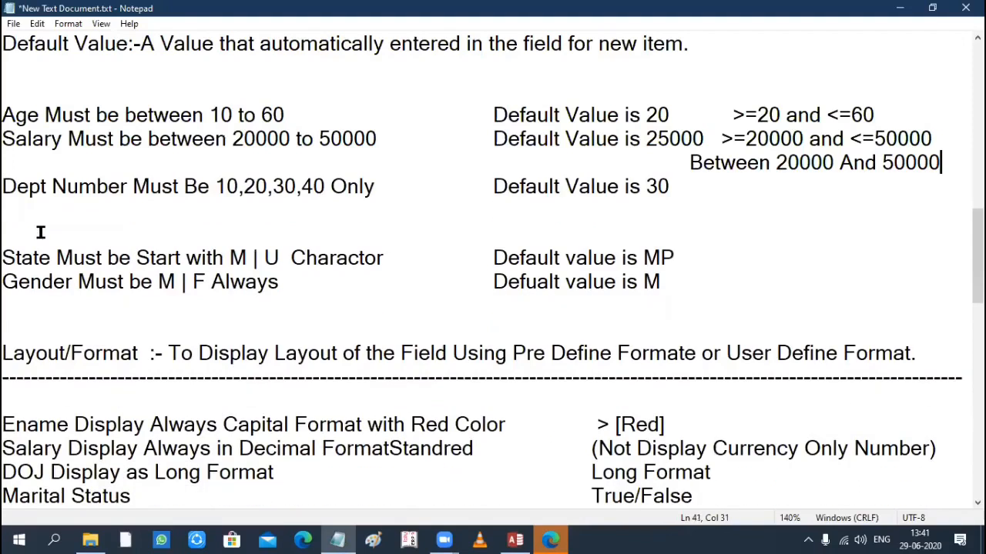
{"action": "left_click", "coordinate": [15, 229]}
{"action": "key", "text": "Return"}
{"action": "key", "text": "Return"}
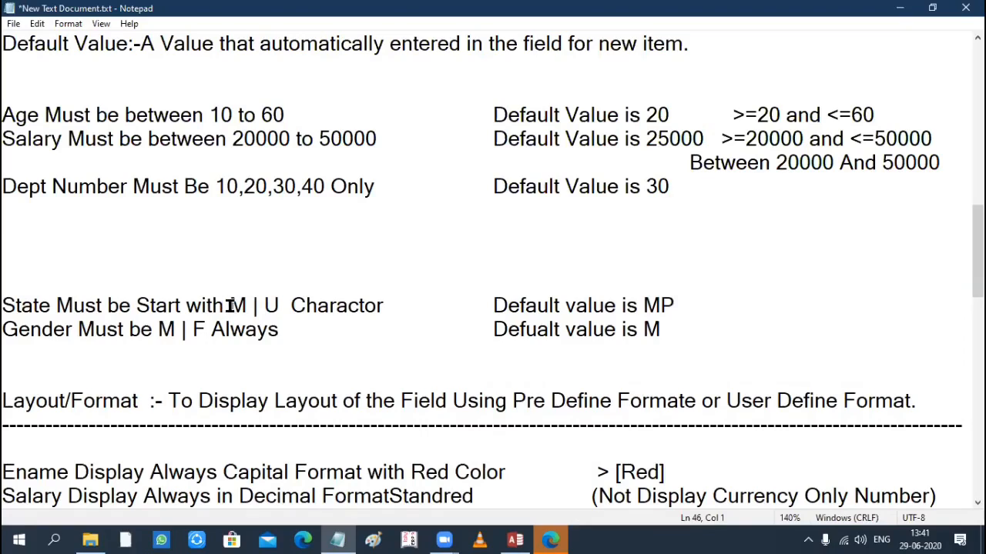
- Highlight the allowed starting letters M | U in the State rule of the notes and examine each letter
{"action": "left_click_drag", "start_coordinate": [230, 305], "coordinate": [281, 305]}
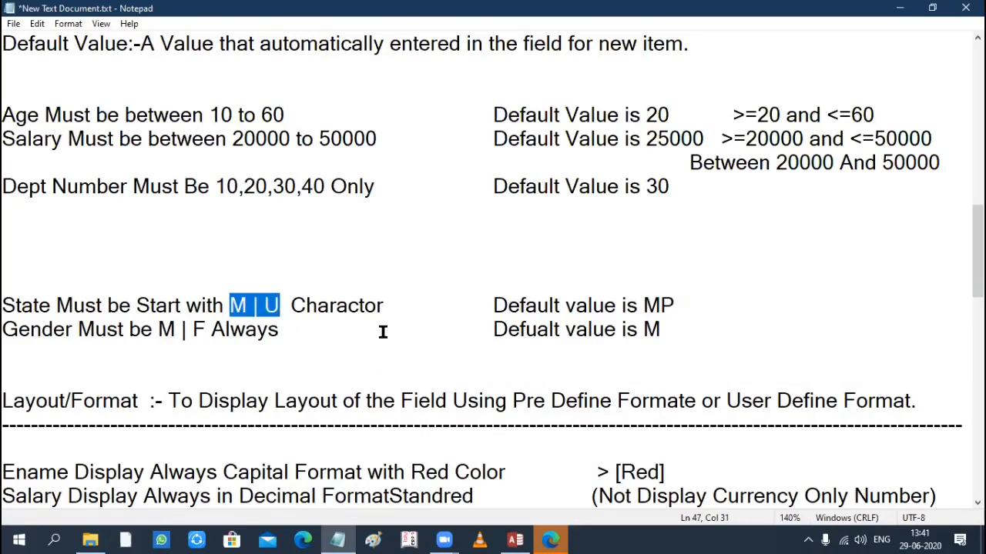
{"action": "left_click", "coordinate": [228, 306]}
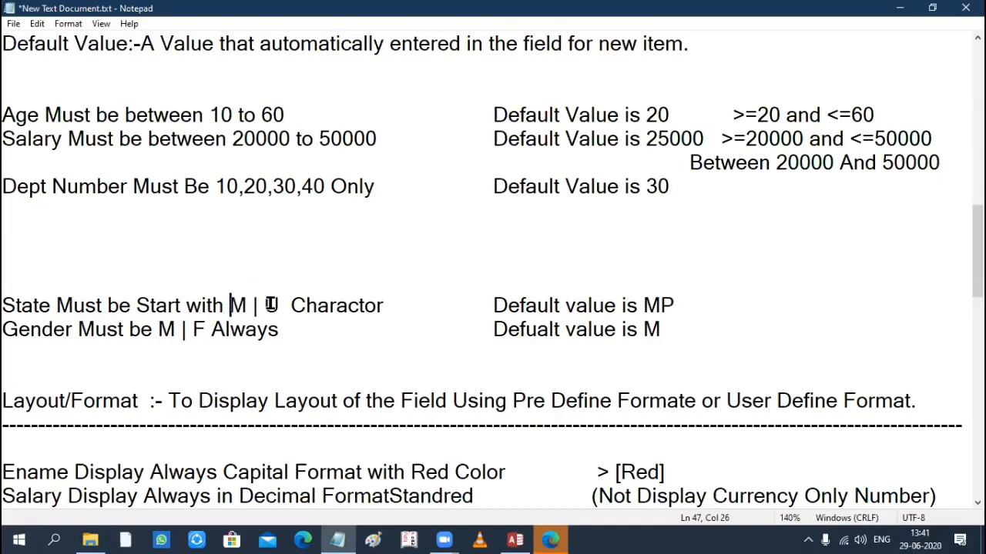
{"action": "left_click_drag", "start_coordinate": [230, 305], "coordinate": [285, 305]}
{"action": "left_click", "coordinate": [248, 305]}
{"action": "left_click", "coordinate": [280, 305]}
{"action": "left_click", "coordinate": [247, 305]}
{"action": "left_click", "coordinate": [279, 306]}
{"action": "left_click", "coordinate": [229, 305]}
{"action": "left_click_drag", "start_coordinate": [230, 305], "coordinate": [280, 306]}
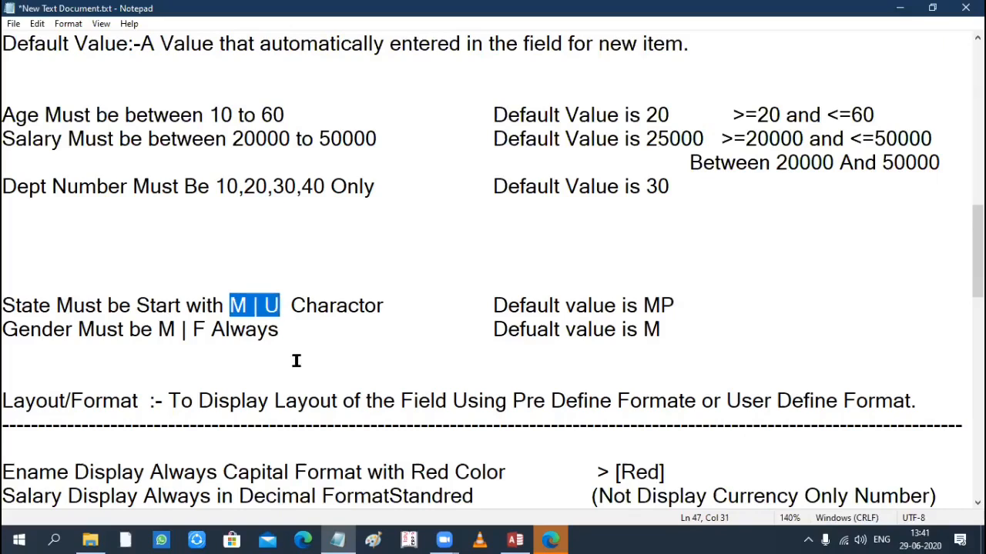
{"action": "left_click", "coordinate": [244, 305]}
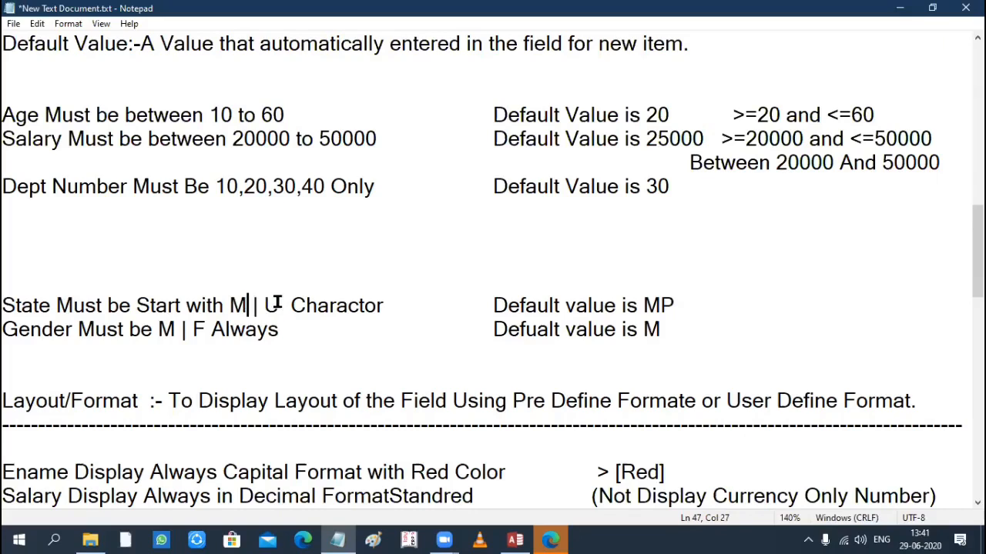
{"action": "key", "text": "Right"}
{"action": "key", "text": "Right"}
{"action": "key", "text": "Right"}
{"action": "key", "text": "Right"}
- Switch back to Access and insert a Short Text field named Estate above Ecity in the Employee table design
{"action": "left_click", "coordinate": [902, 8]}
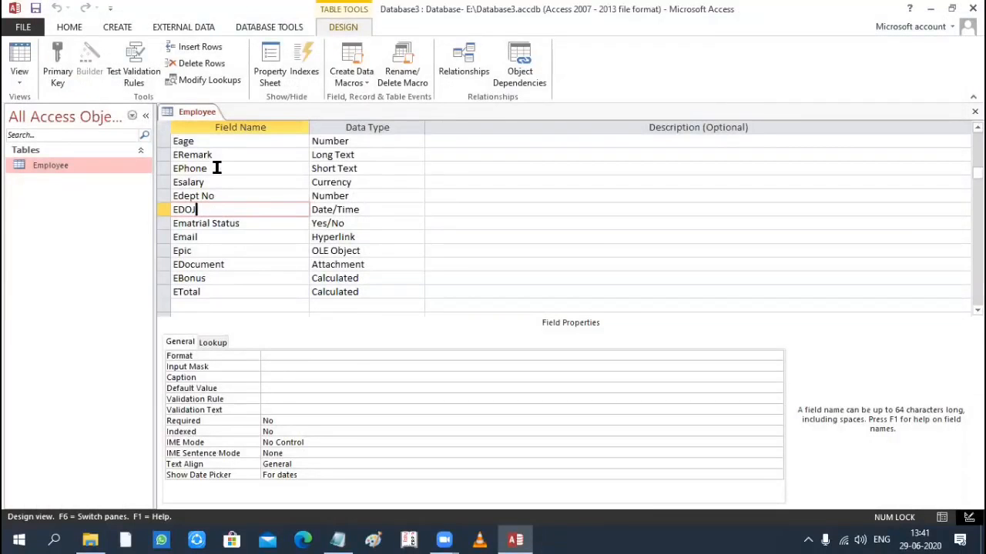
{"action": "scroll", "coordinate": [213, 231], "scroll_direction": "up", "scroll_amount": 1}
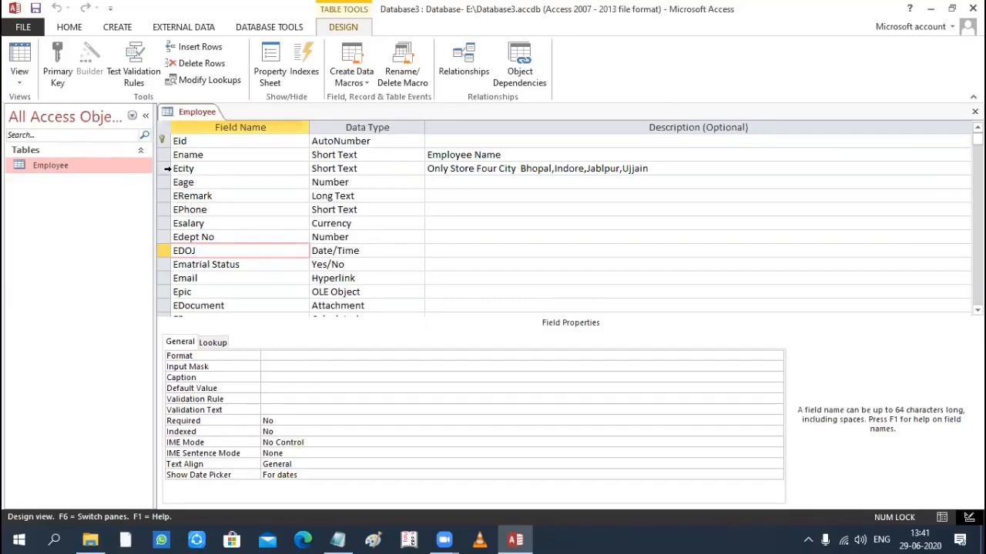
{"action": "left_click", "coordinate": [167, 170]}
{"action": "right_click", "coordinate": [168, 173]}
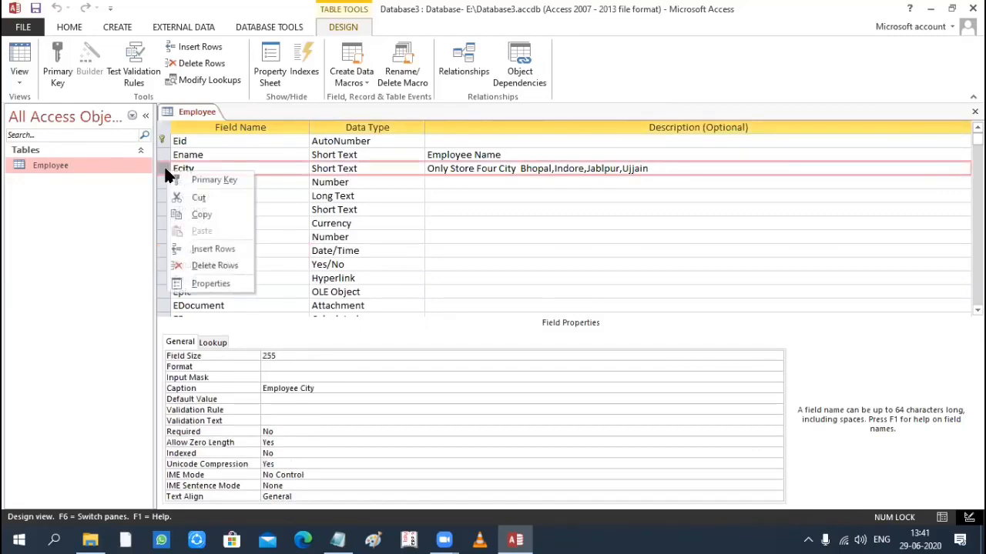
{"action": "left_click", "coordinate": [226, 248]}
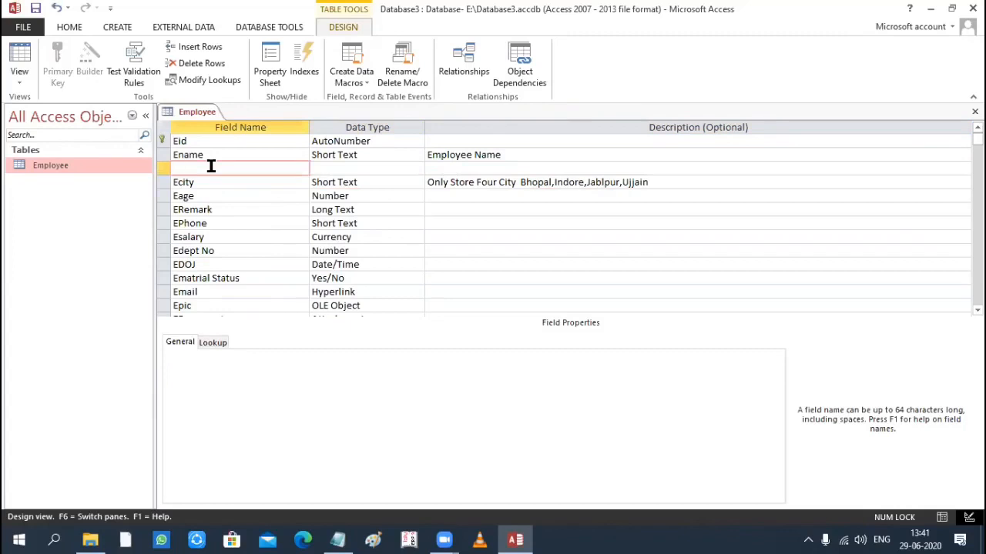
{"action": "type", "text": "Estate"}
{"action": "key", "text": "Tab"}
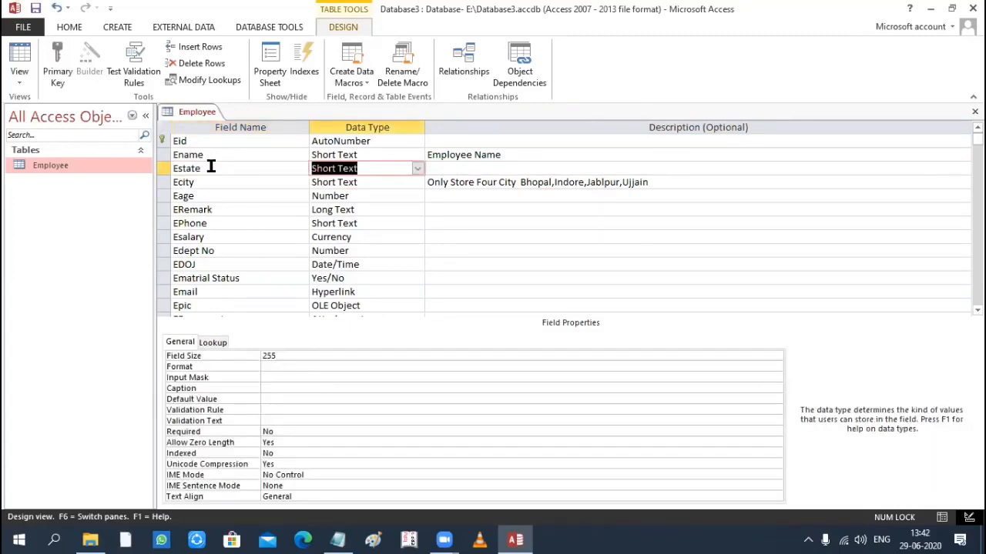
{"action": "key", "text": "Tab"}
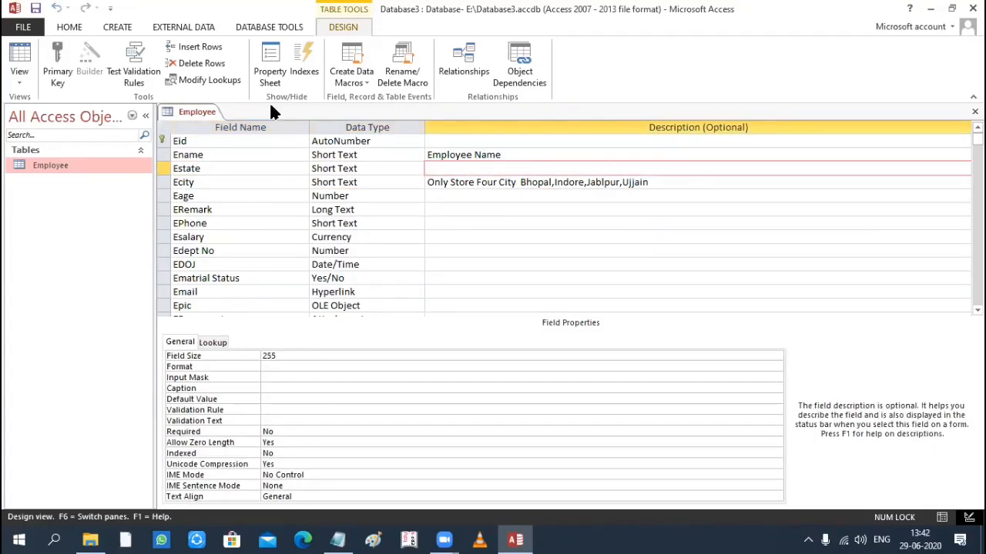
{"action": "left_click", "coordinate": [228, 168]}
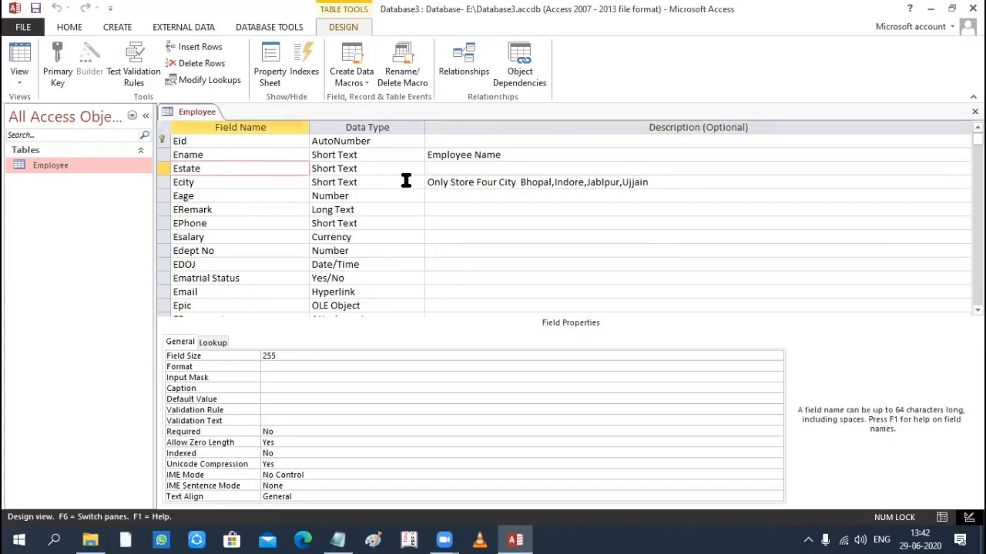
{"action": "left_click", "coordinate": [406, 168]}
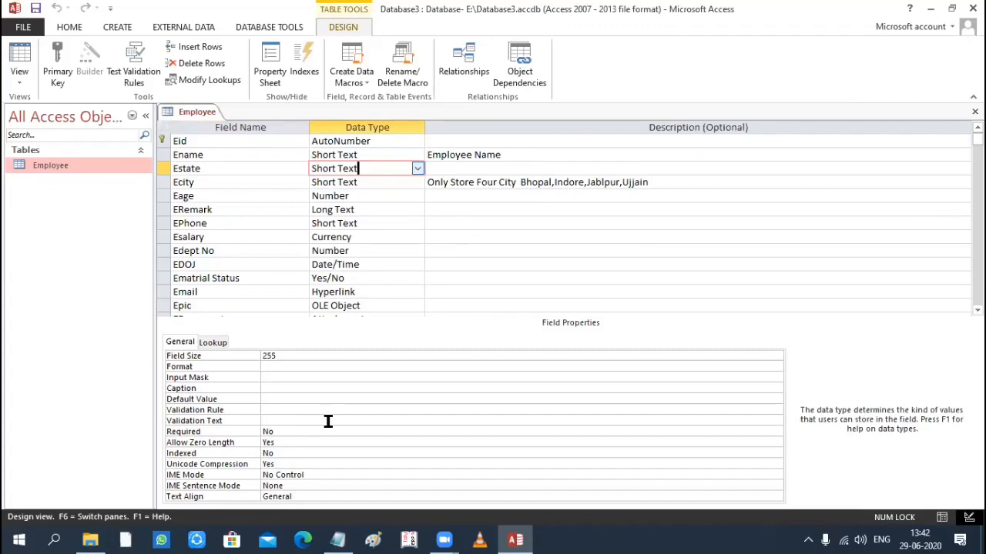
- Set the Estate validation rule to Like "M*" Or Like "U*", save the table, and accept testing and keeping the new rule
{"action": "left_click", "coordinate": [291, 409]}
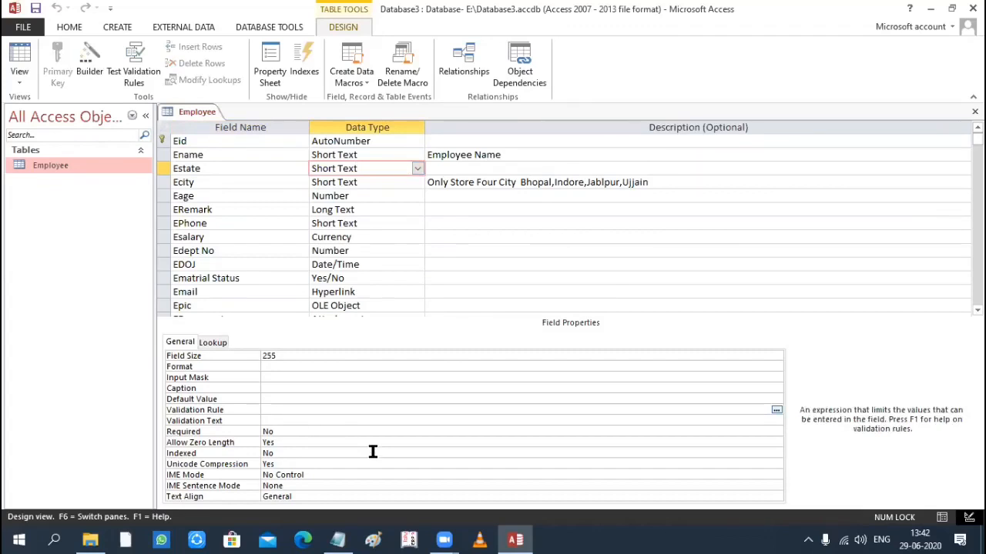
{"action": "type", "text": "I"}
{"action": "type", "text": "ike M"}
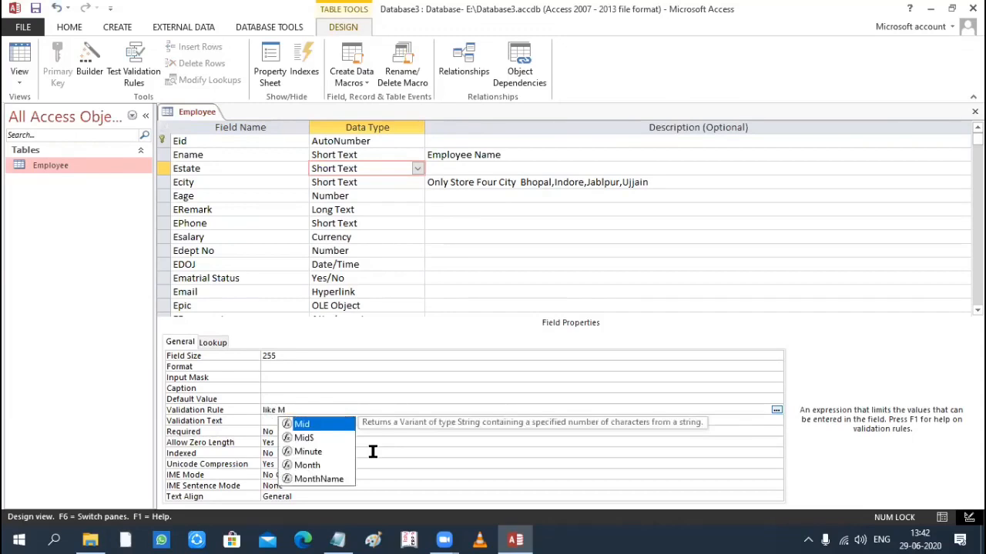
{"action": "type", "text": "*"}
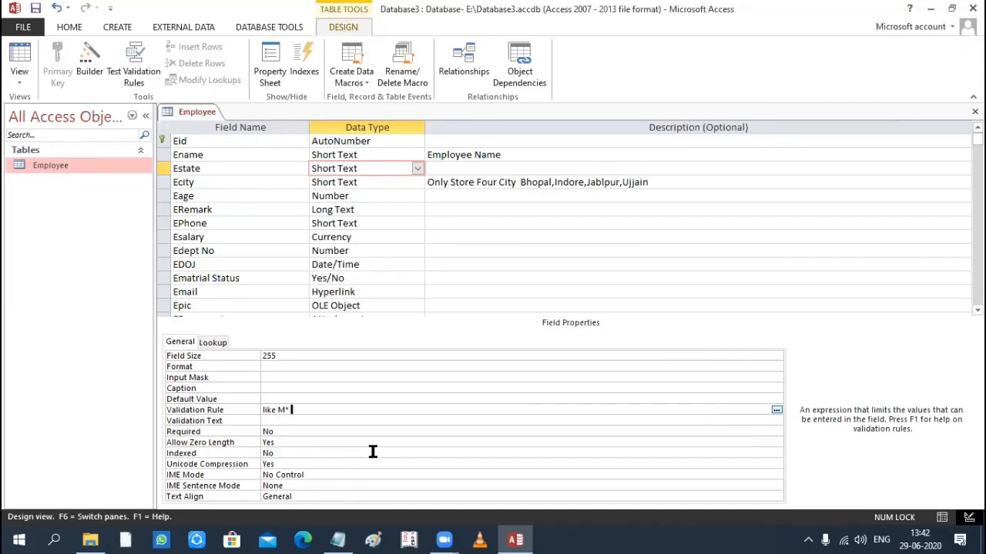
{"action": "type", "text": " or like U*"}
{"action": "key", "text": "Return"}
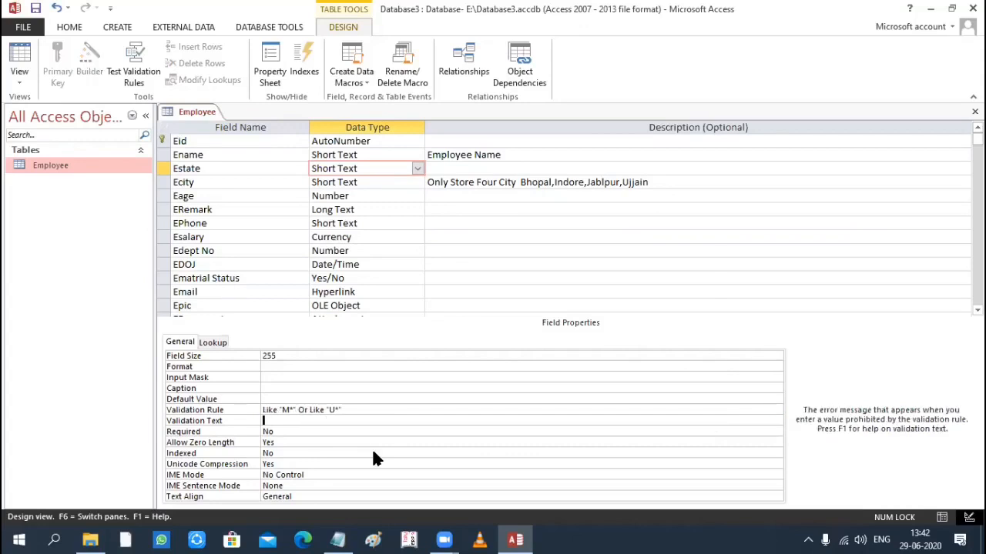
{"action": "key", "text": "ctrl+s"}
{"action": "left_click", "coordinate": [438, 316]}
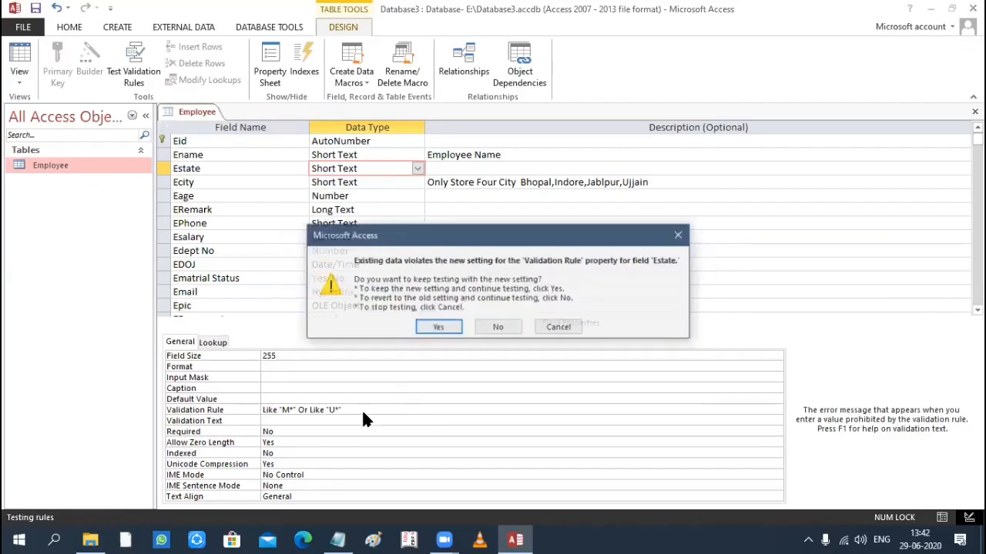
{"action": "left_click", "coordinate": [443, 330]}
- Copy the Estate validation rule into the Notepad notes after the State line's default value MP, and save the notes
{"action": "left_click", "coordinate": [345, 410]}
{"action": "left_click", "coordinate": [237, 409]}
{"action": "key", "text": "ctrl+c"}
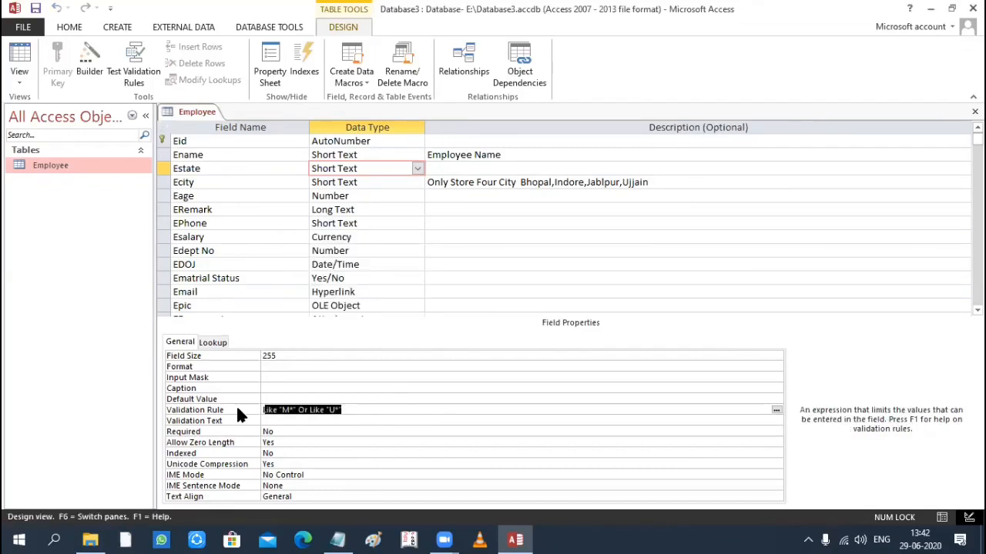
{"action": "left_click", "coordinate": [338, 540]}
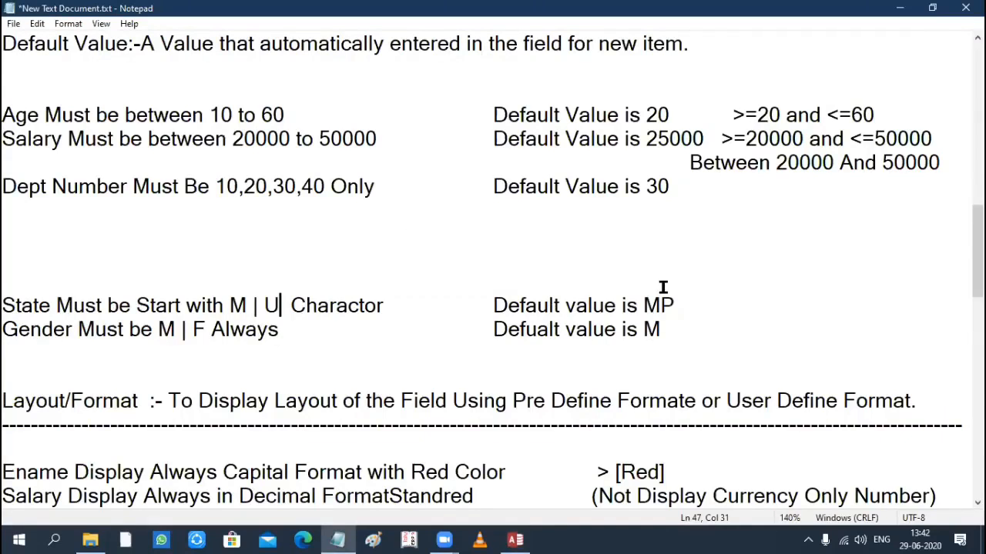
{"action": "left_click", "coordinate": [693, 304]}
{"action": "key", "text": "ctrl+v"}
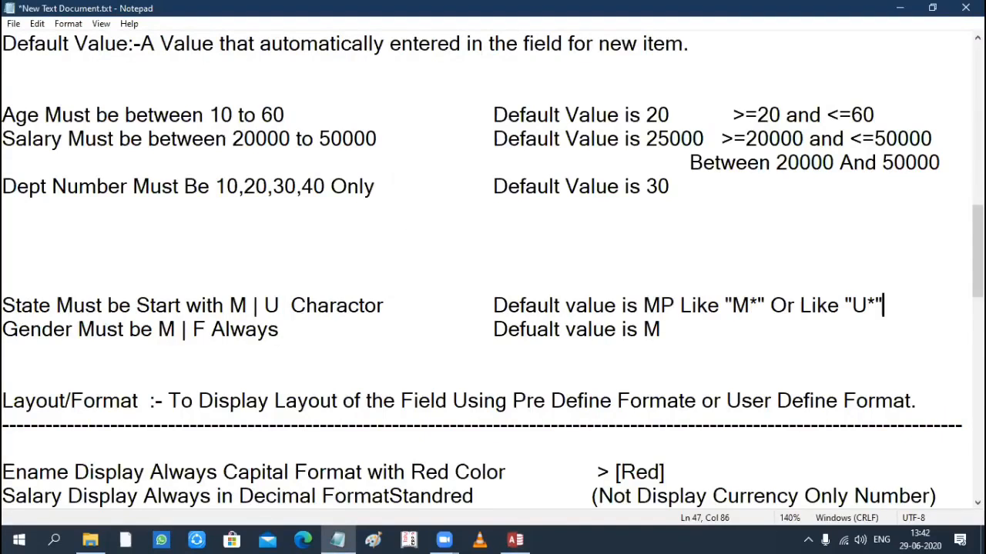
{"action": "key", "text": "ctrl+s"}
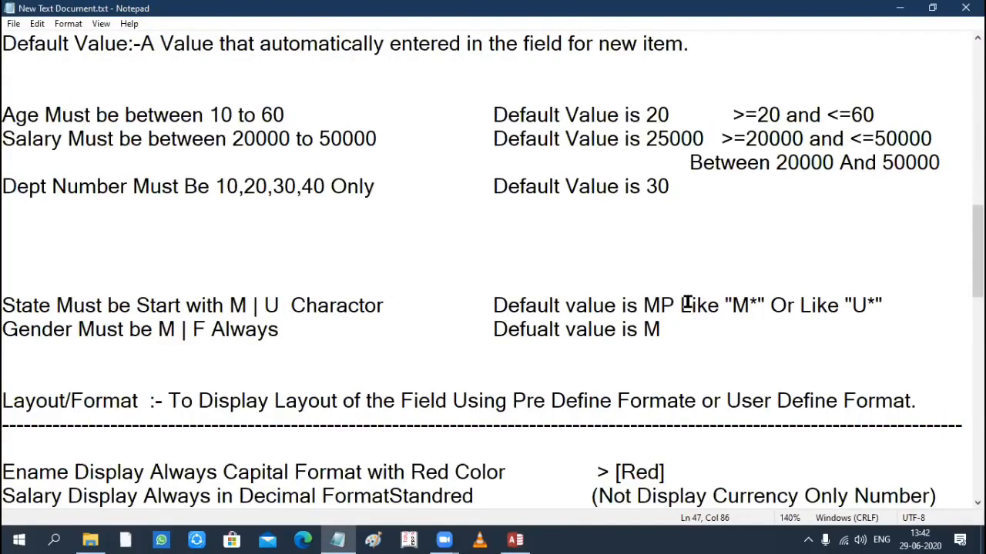
- Examine the pasted State rule in the notes, highlighting the whole expression, its asterisk wildcards, and the letters M and U
{"action": "left_click_drag", "start_coordinate": [681, 306], "coordinate": [876, 300]}
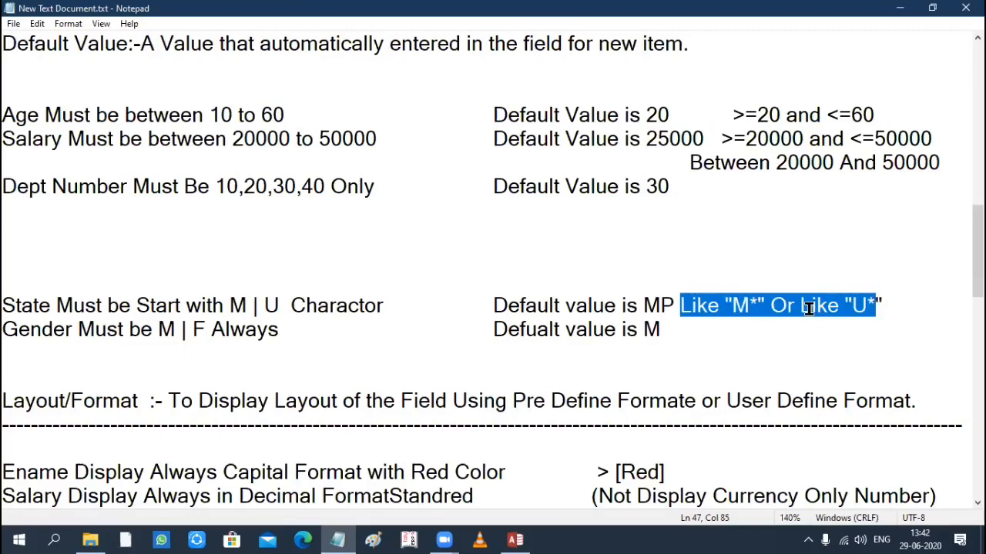
{"action": "left_click", "coordinate": [870, 306]}
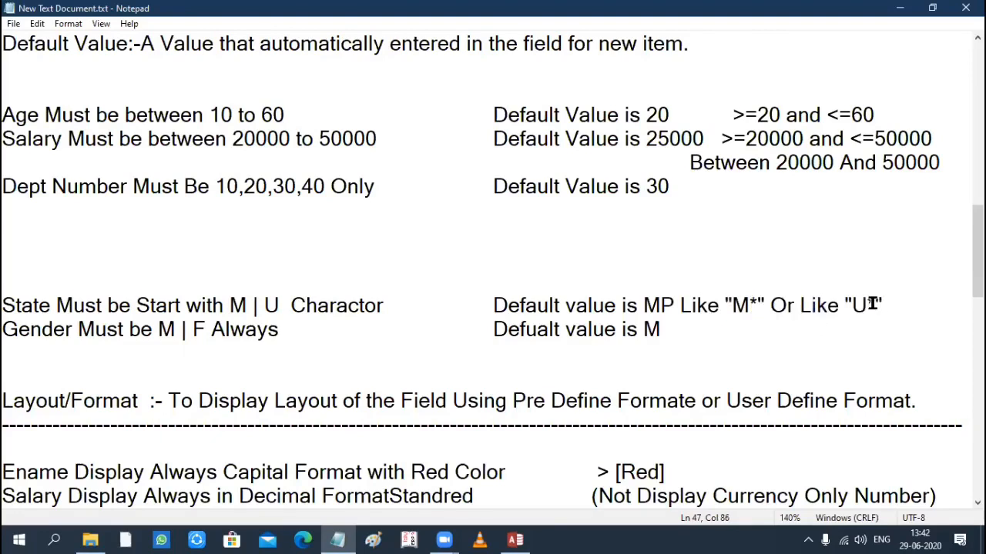
{"action": "double_click", "coordinate": [870, 306]}
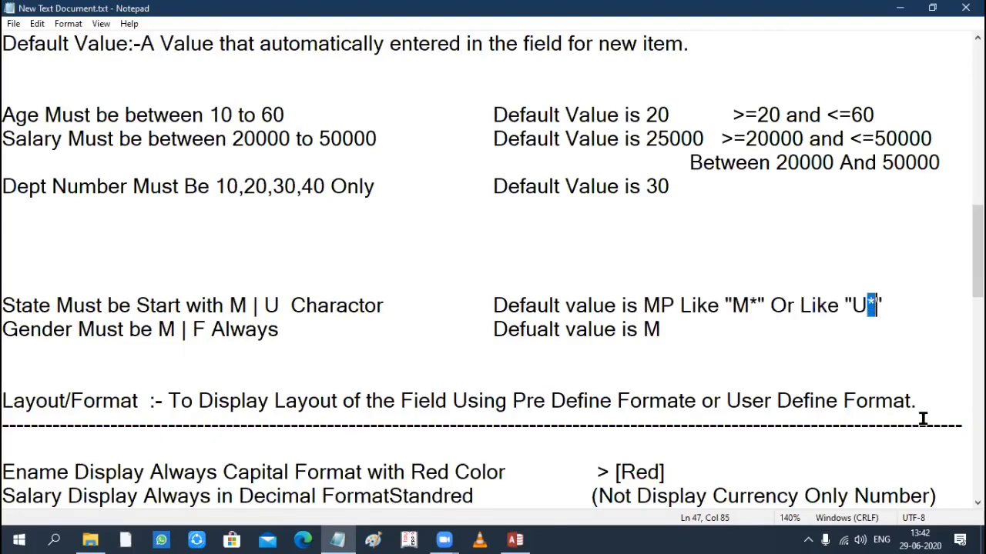
{"action": "double_click", "coordinate": [753, 306]}
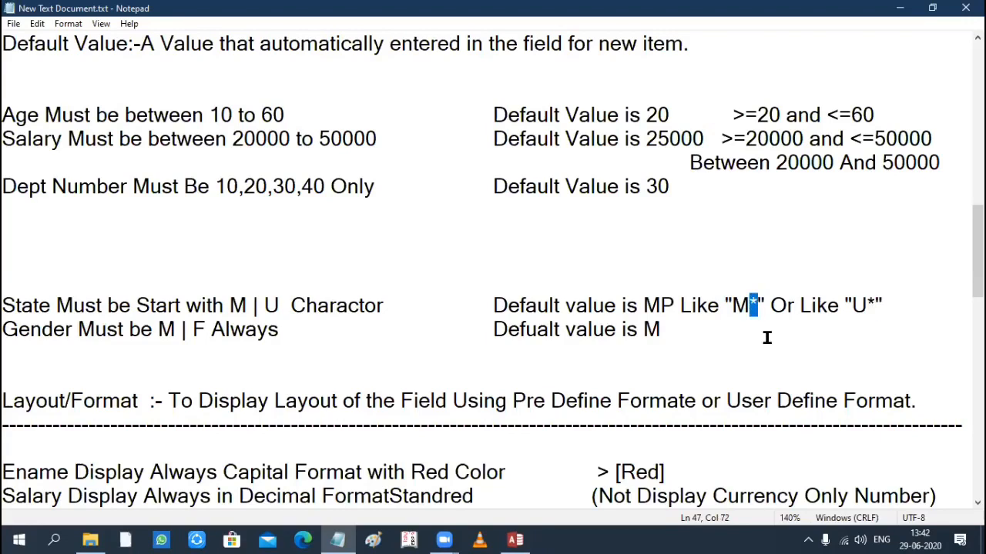
{"action": "left_click_drag", "start_coordinate": [734, 306], "coordinate": [750, 309]}
{"action": "left_click_drag", "start_coordinate": [853, 304], "coordinate": [867, 302]}
{"action": "key", "text": "shift+Right"}
{"action": "key", "text": "shift+Right"}
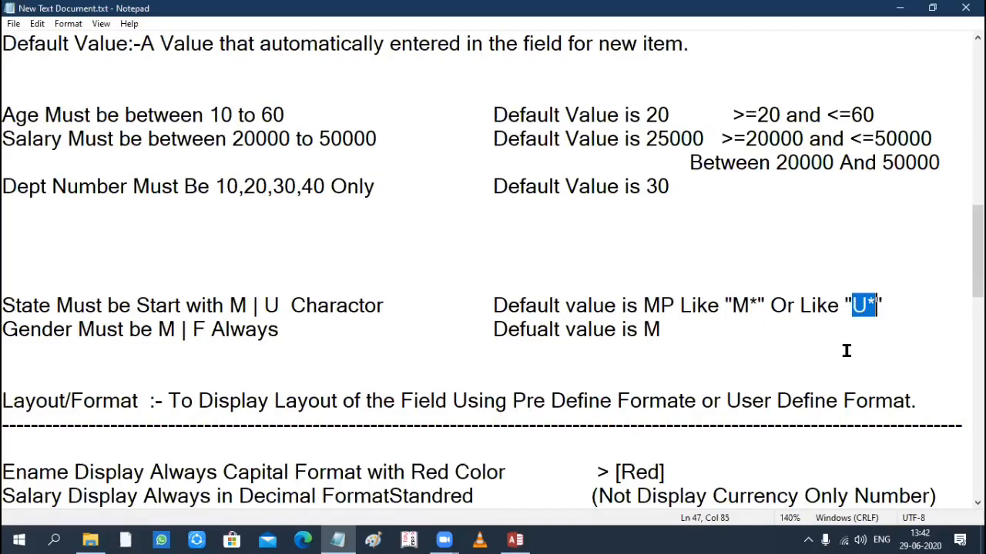
{"action": "left_click", "coordinate": [846, 348]}
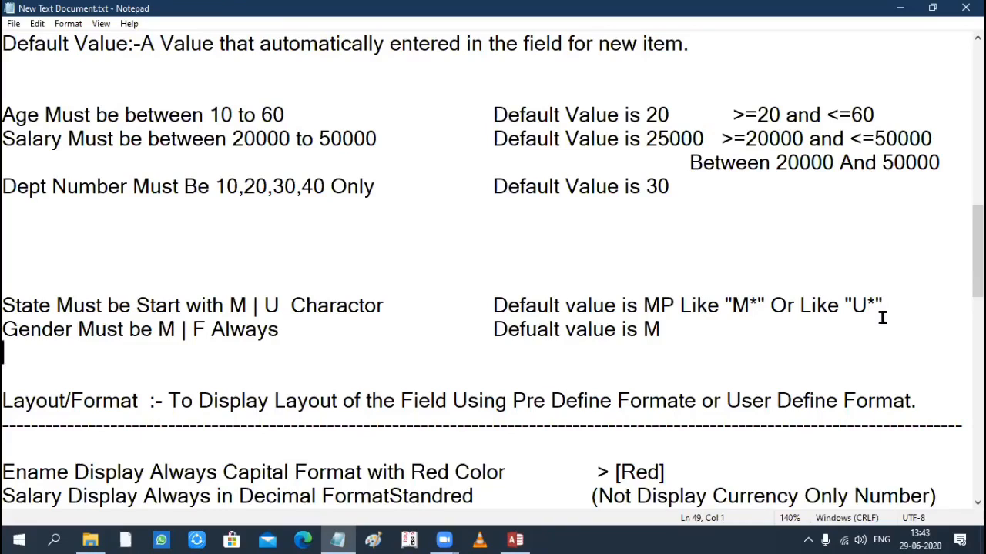
- Return to Access, set the Estate validation text to "State Name Start With M or U Charactor Only", and save the table
{"action": "left_click", "coordinate": [515, 539]}
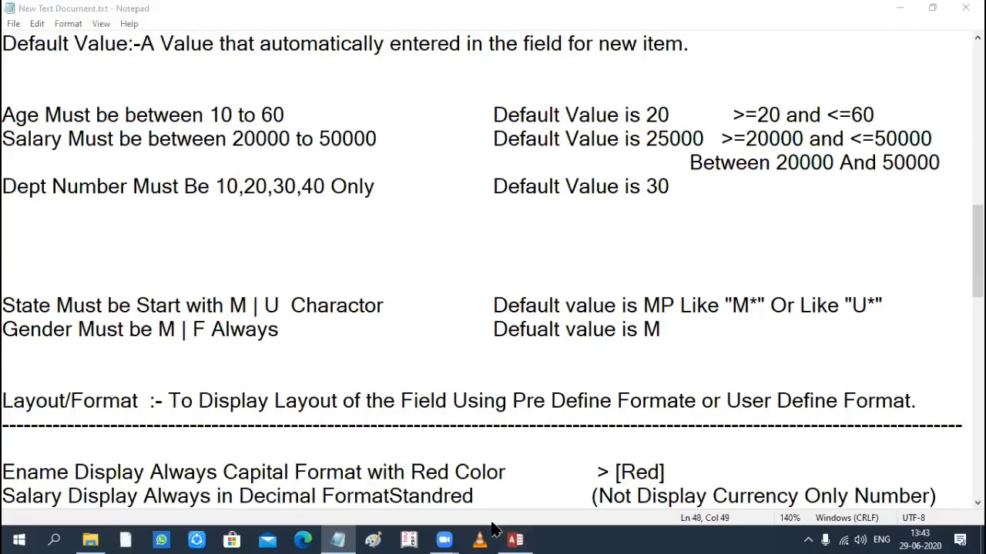
{"action": "left_click", "coordinate": [304, 423]}
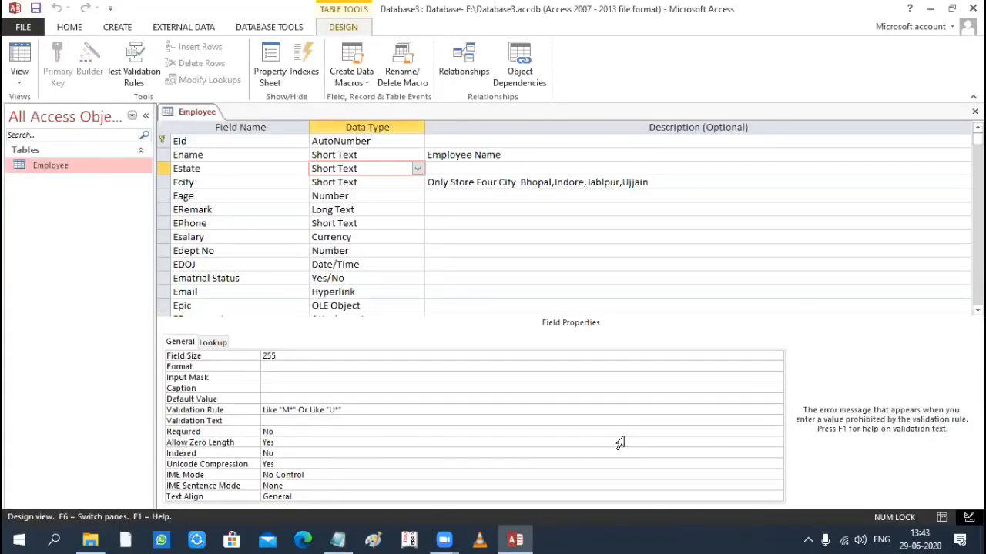
{"action": "type", "text": "State Name Start Wi"}
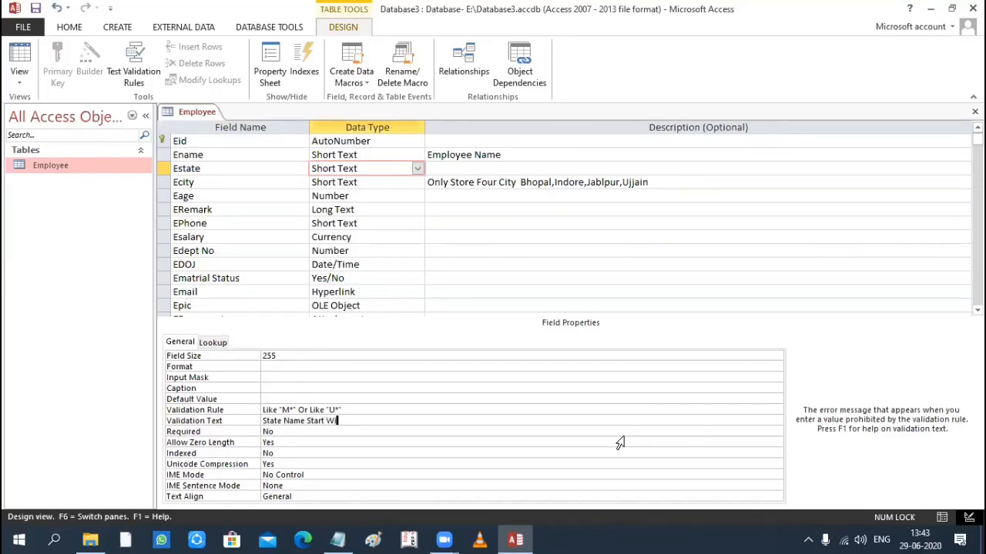
{"action": "type", "text": "th M or U Charector Only"}
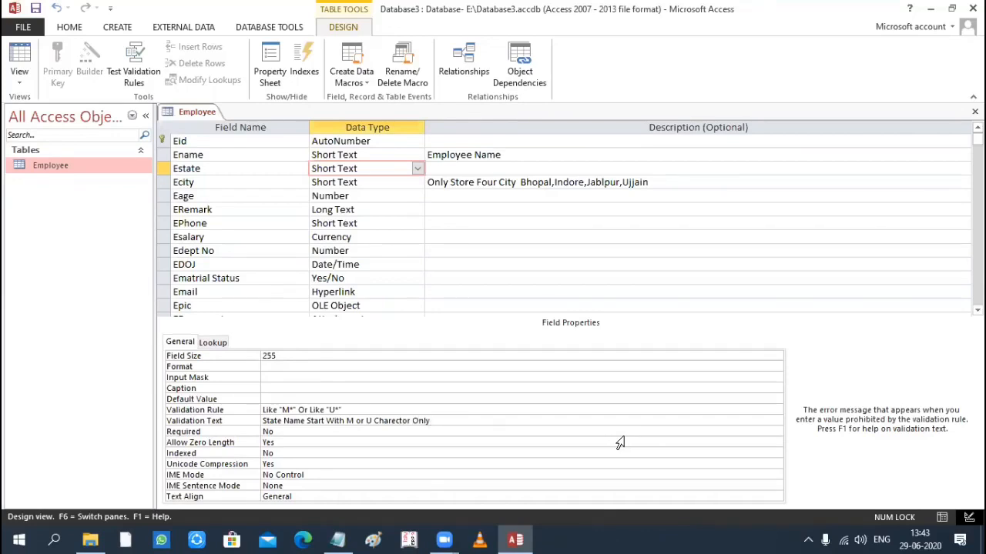
{"action": "left_click", "coordinate": [395, 420]}
{"action": "key", "text": "BackSpace"}
{"action": "type", "text": "a"}
{"action": "key", "text": "ctrl+s"}
- Show the Employee table in Datasheet View and enter mp as the Estate of the third record
{"action": "left_click", "coordinate": [19, 85]}
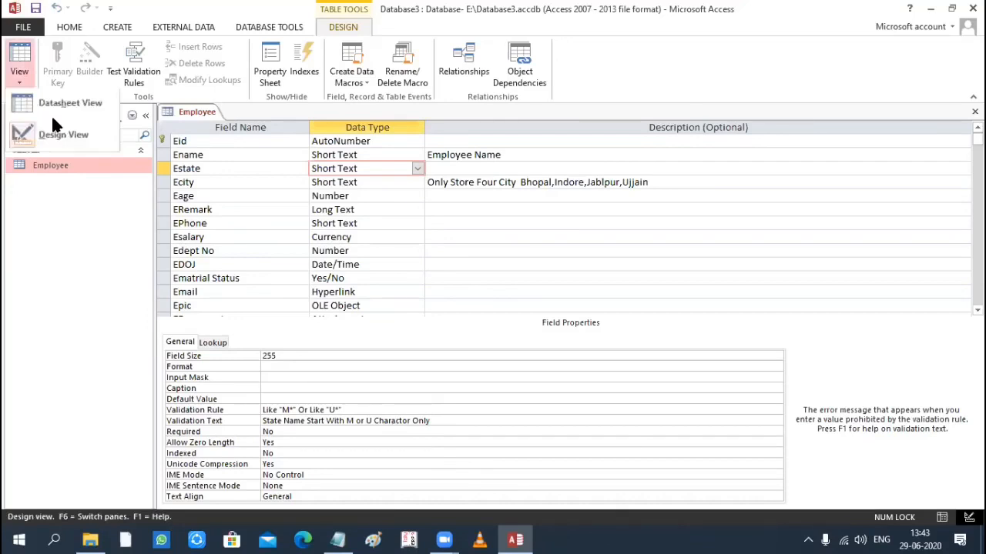
{"action": "left_click", "coordinate": [27, 106]}
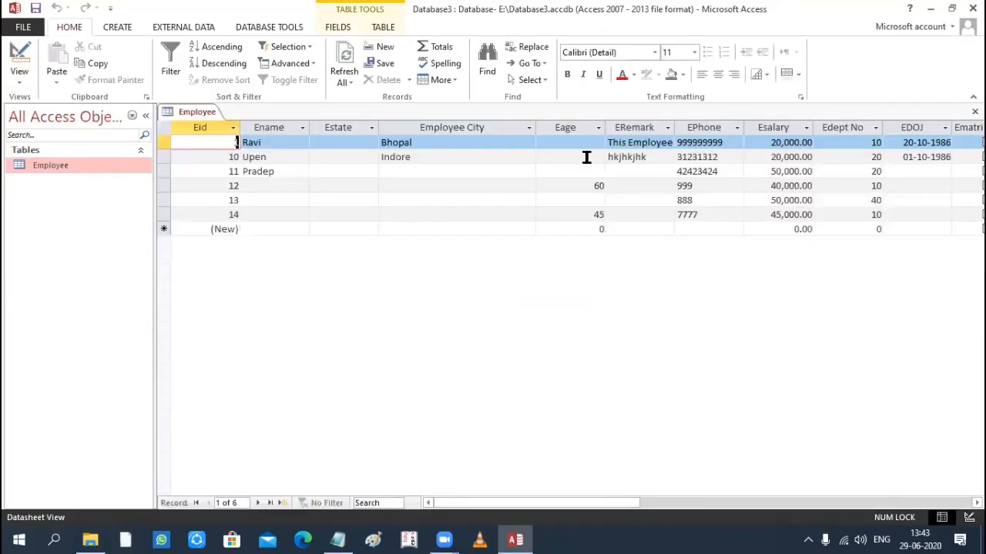
{"action": "left_click", "coordinate": [488, 171]}
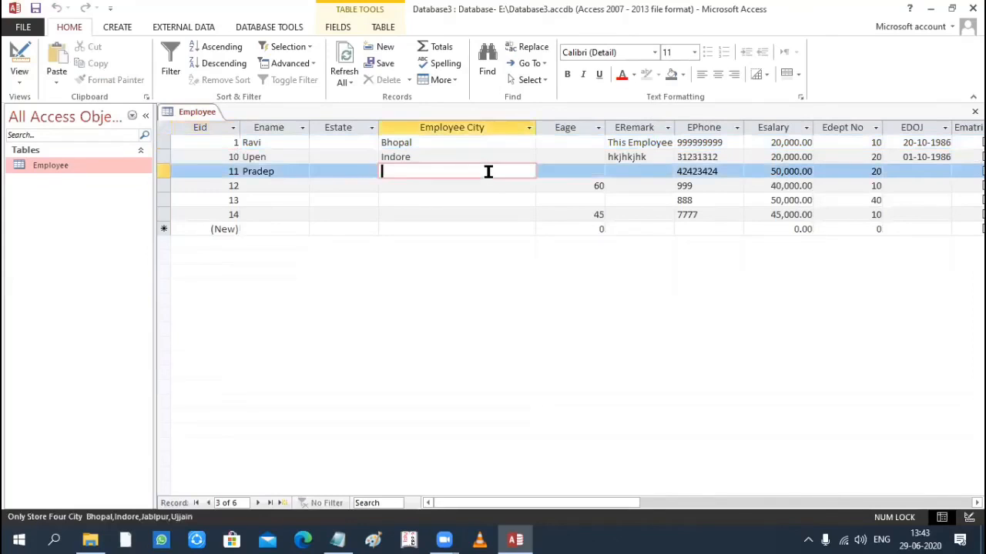
{"action": "left_click", "coordinate": [348, 170]}
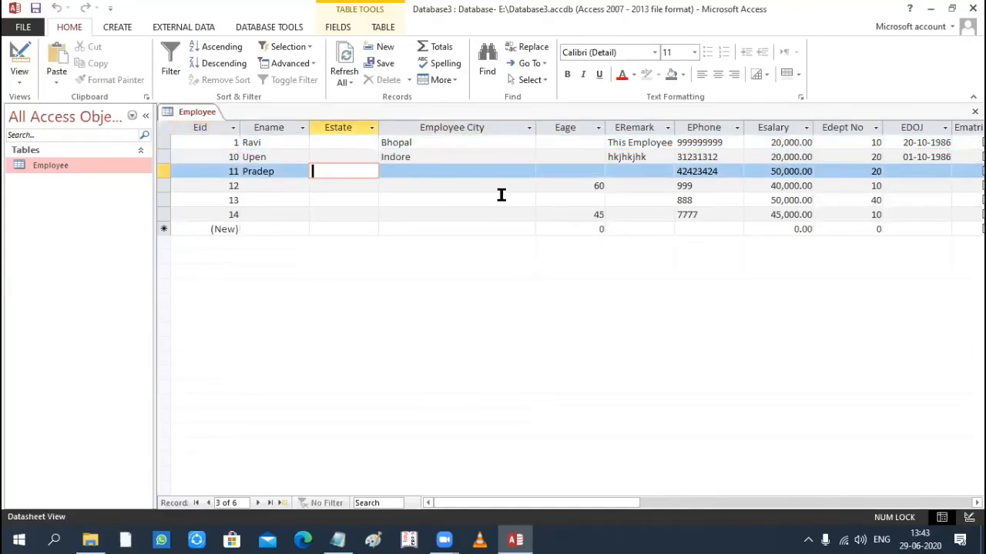
{"action": "type", "text": "mp"}
{"action": "key", "text": "Tab"}
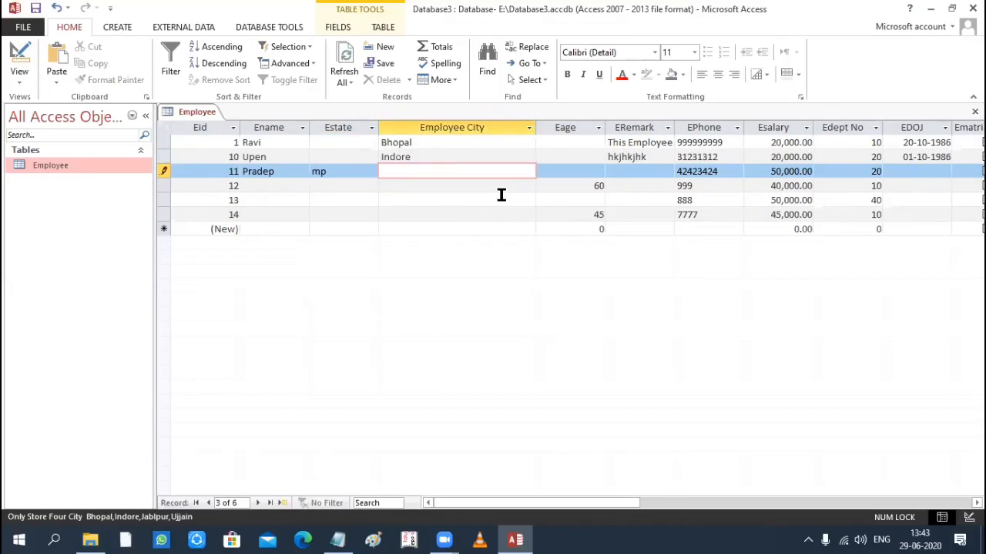
- Replace the third record's Estate with uk and reselect that value
{"action": "key", "text": "shift+Tab"}
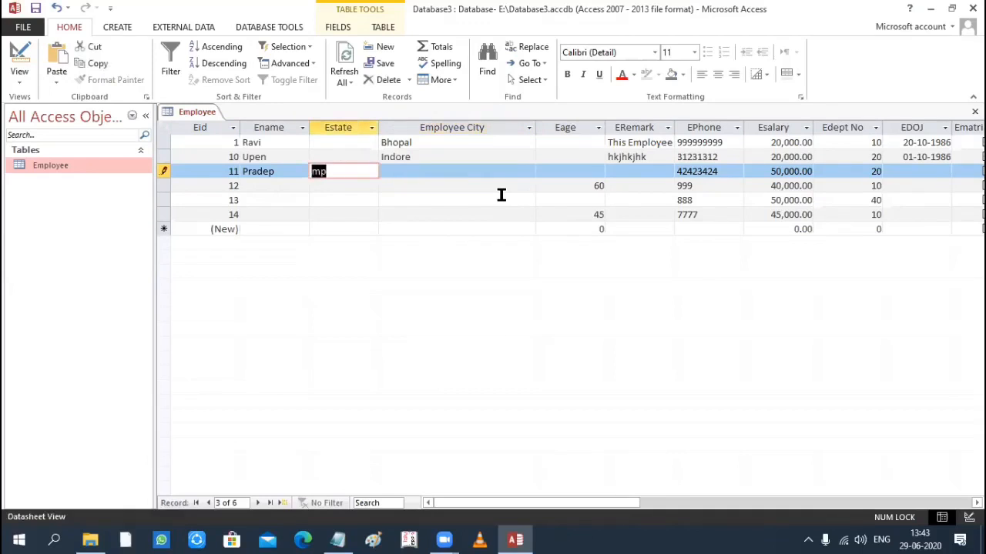
{"action": "type", "text": "uk"}
{"action": "key", "text": "Tab"}
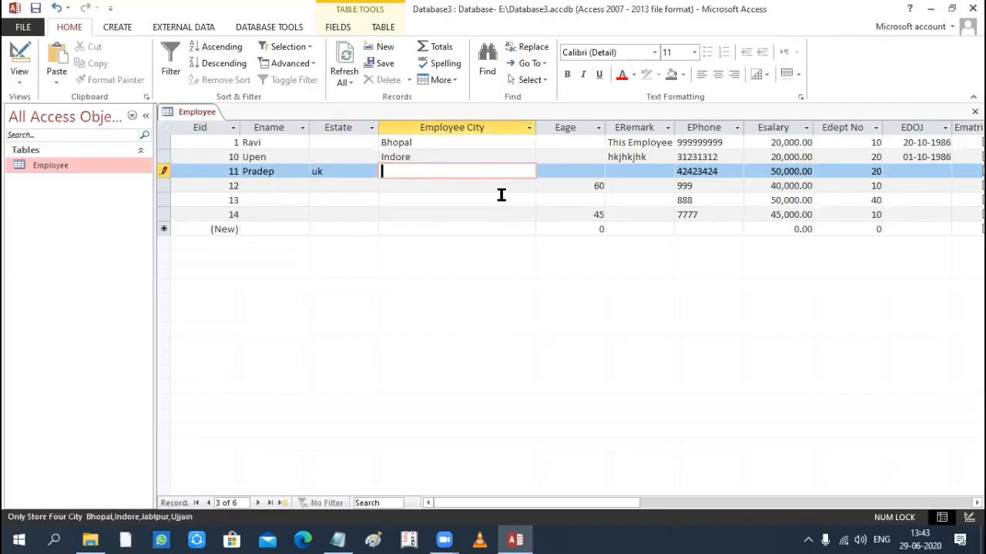
{"action": "key", "text": "shift+Tab"}
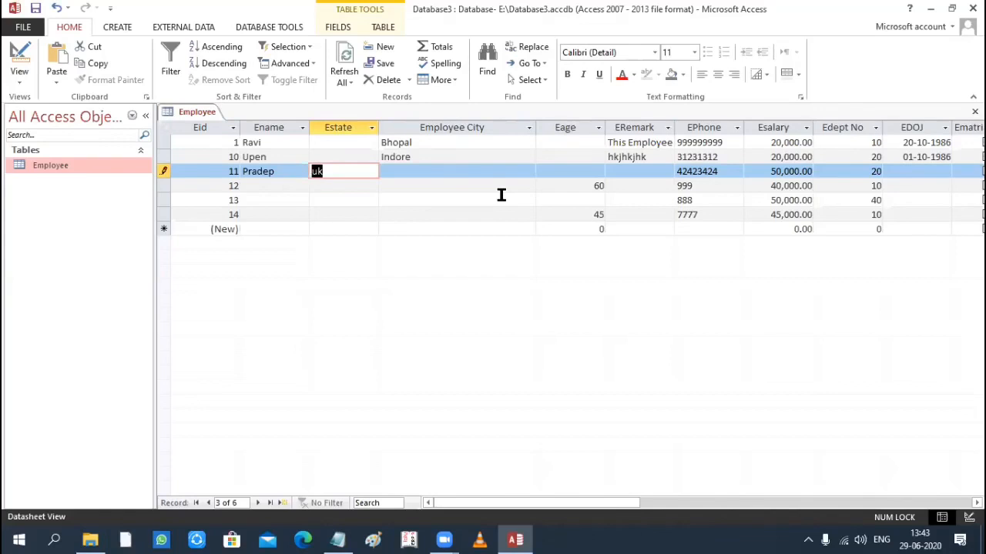
- Try dh as the third record's Estate, dismiss the validation message, and enter MH instead
{"action": "type", "text": "dh"}
{"action": "key", "text": "Tab"}
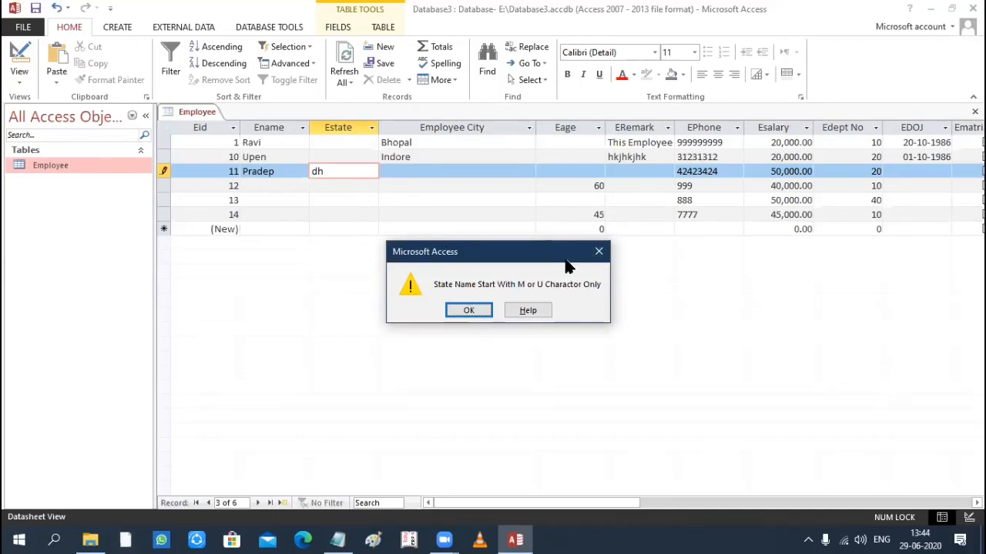
{"action": "left_click", "coordinate": [598, 251]}
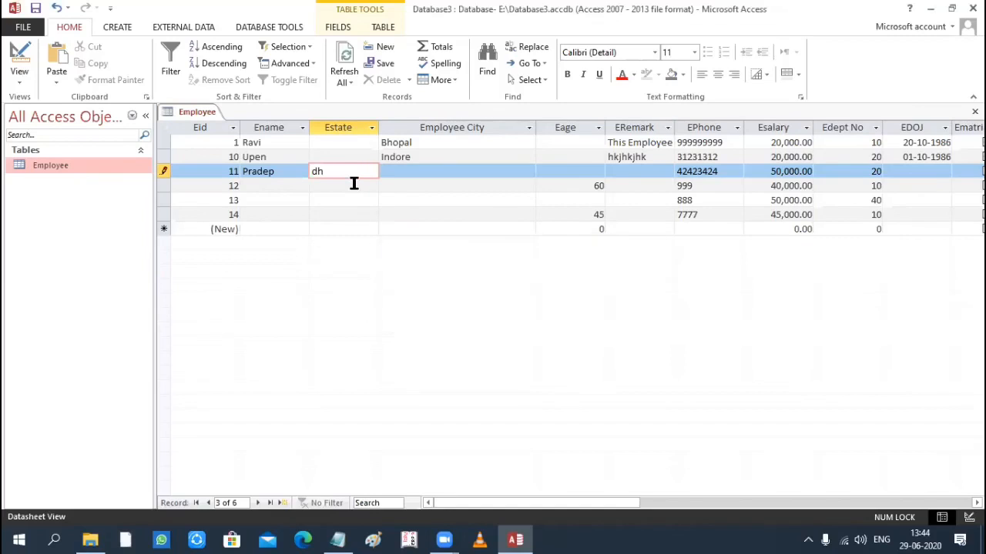
{"action": "key", "text": "BackSpace"}
{"action": "key", "text": "BackSpace"}
{"action": "type", "text": "MH"}
{"action": "key", "text": "Tab"}
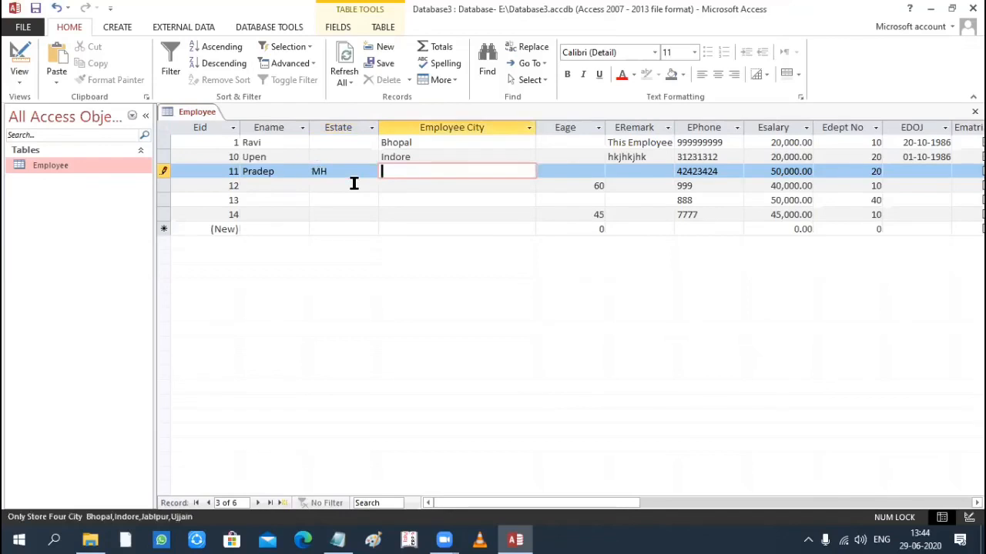
- Replace the third record's Estate with up
{"action": "key", "text": "shift+Tab"}
{"action": "key", "text": "BackSpace"}
{"action": "type", "text": "u"}
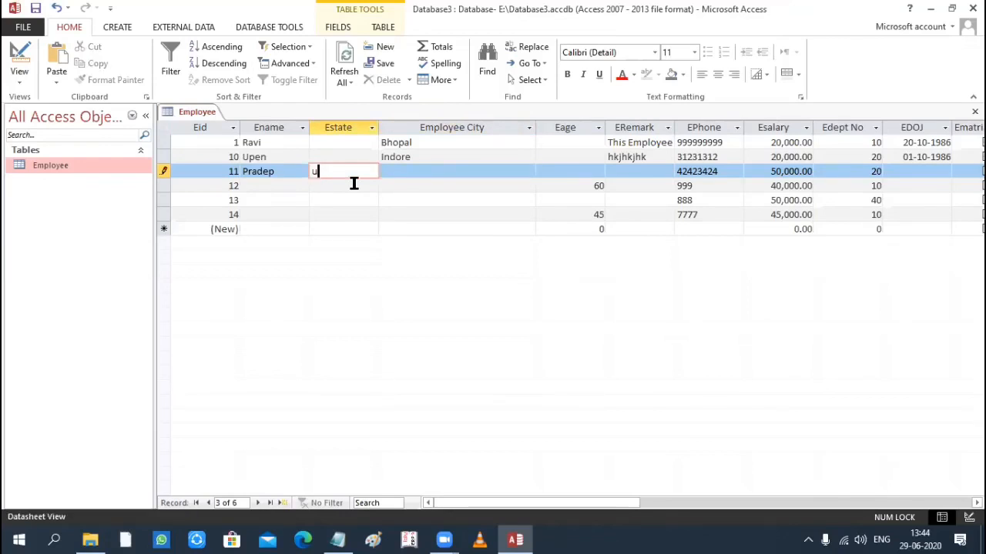
{"action": "type", "text": "p"}
{"action": "key", "text": "Tab"}
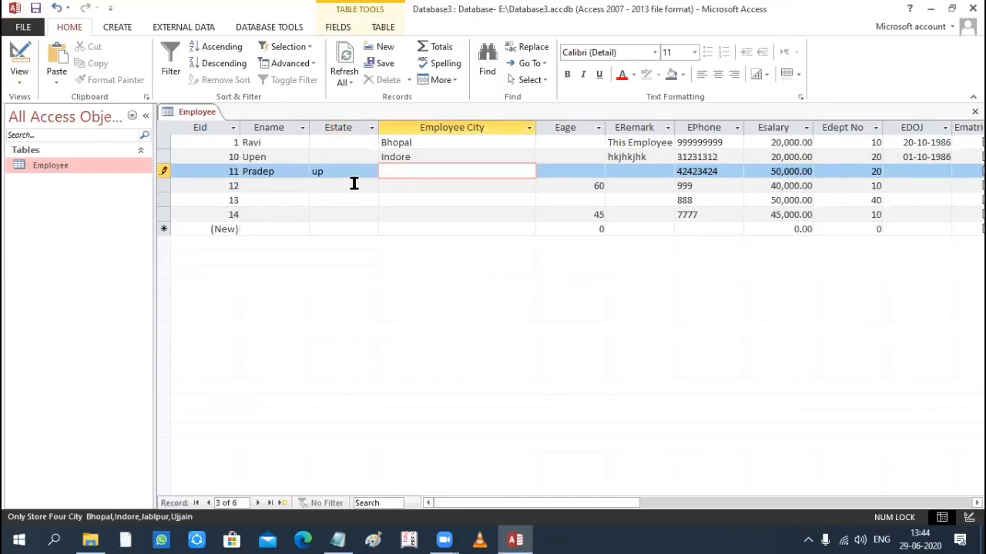
- Show the Employee table in Design View and place the cursor in Estate's validation rule
{"action": "left_click", "coordinate": [23, 81]}
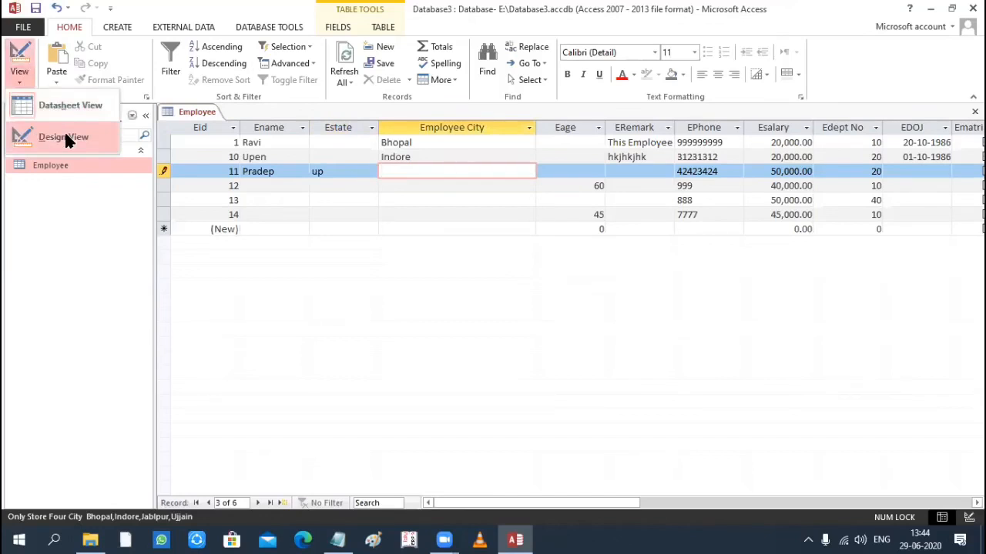
{"action": "left_click", "coordinate": [62, 135]}
{"action": "left_click", "coordinate": [359, 410]}
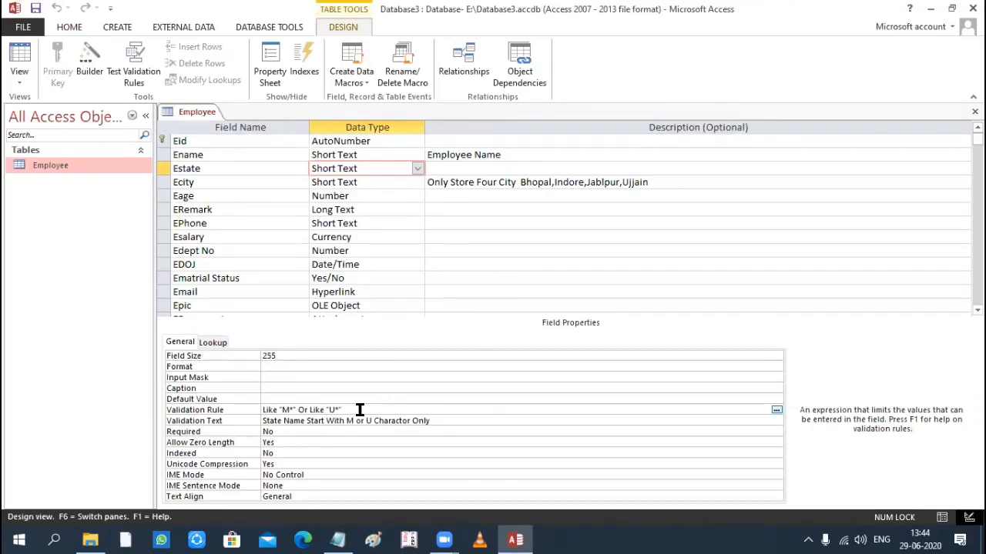
- Switch to the Notepad notes and examine the Gender rule, highlighting the whole line, the allowed letters M | F, and checking its default value
{"action": "key", "text": "alt+Tab"}
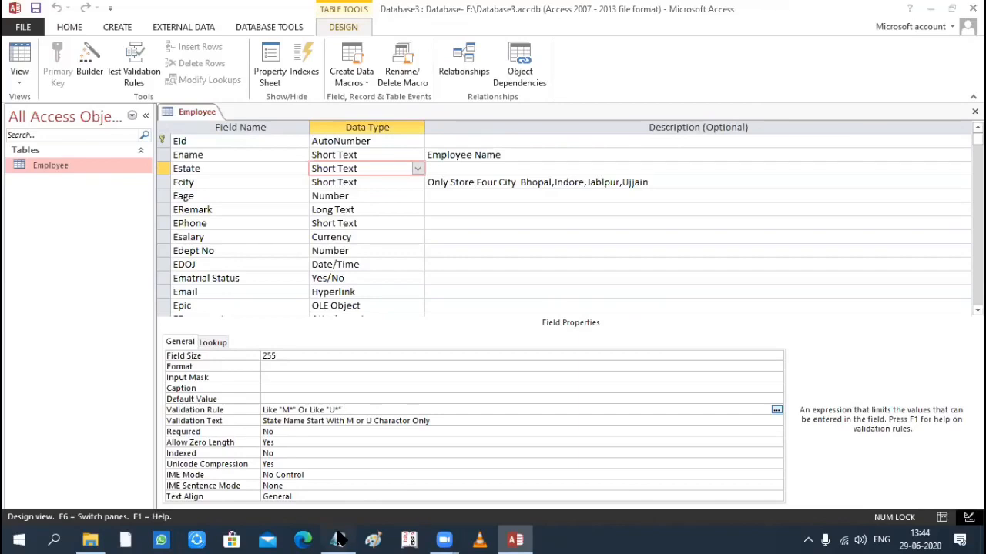
{"action": "scroll", "coordinate": [380, 354], "scroll_direction": "down", "scroll_amount": 2}
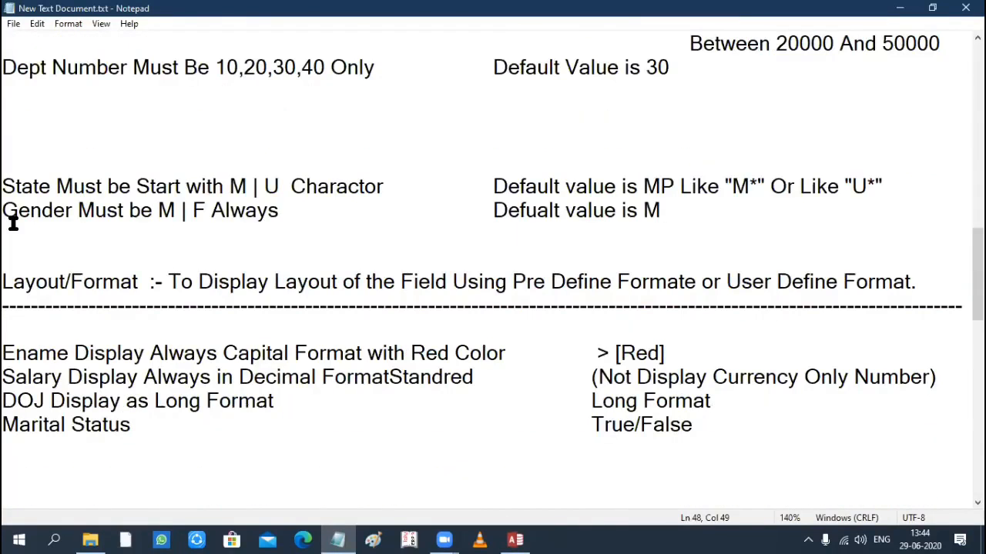
{"action": "left_click_drag", "start_coordinate": [11, 209], "coordinate": [456, 208]}
{"action": "left_click", "coordinate": [298, 210]}
{"action": "left_click_drag", "start_coordinate": [167, 209], "coordinate": [206, 211]}
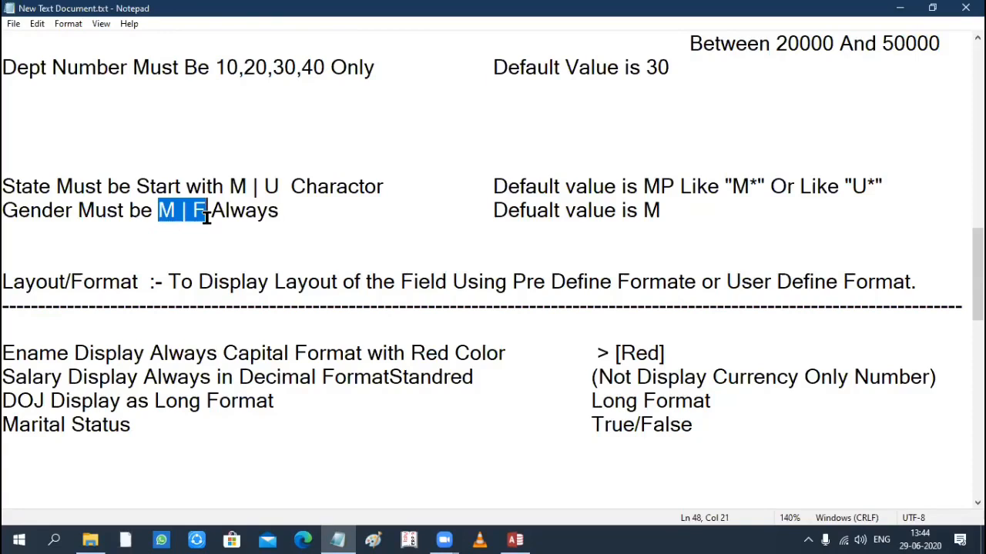
{"action": "left_click", "coordinate": [699, 217]}
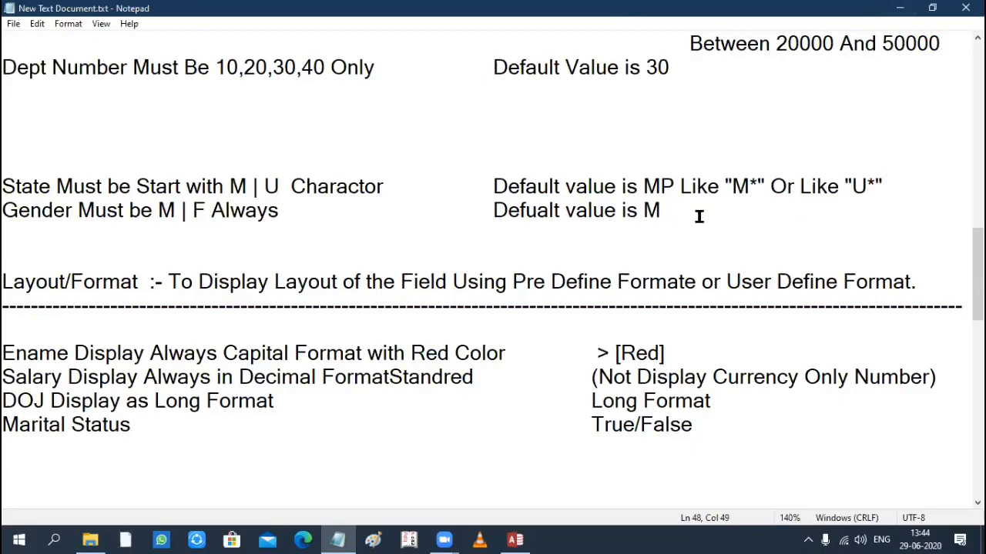
- Return to Access and insert a Short Text field named Gender between Eage and ERemark
{"action": "left_click", "coordinate": [901, 9]}
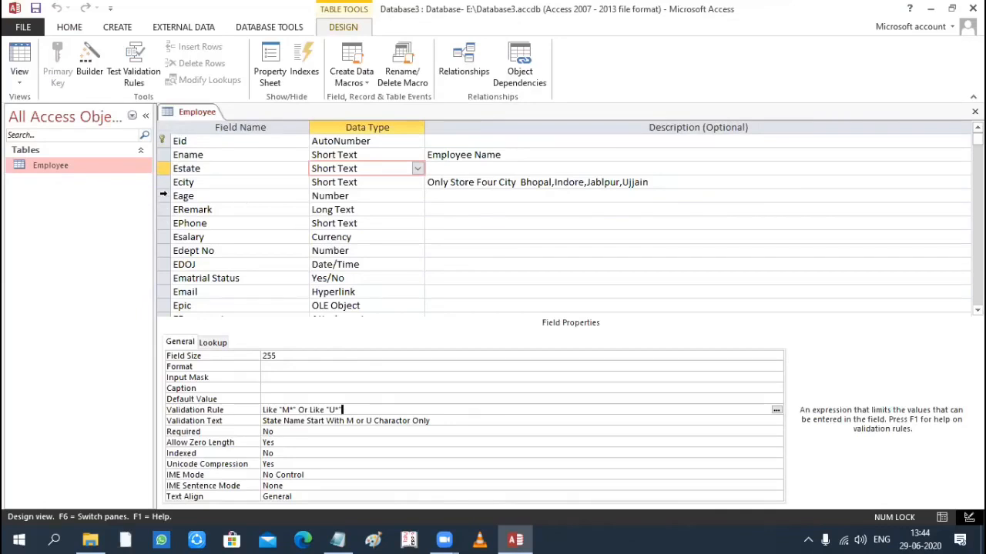
{"action": "left_click", "coordinate": [164, 209]}
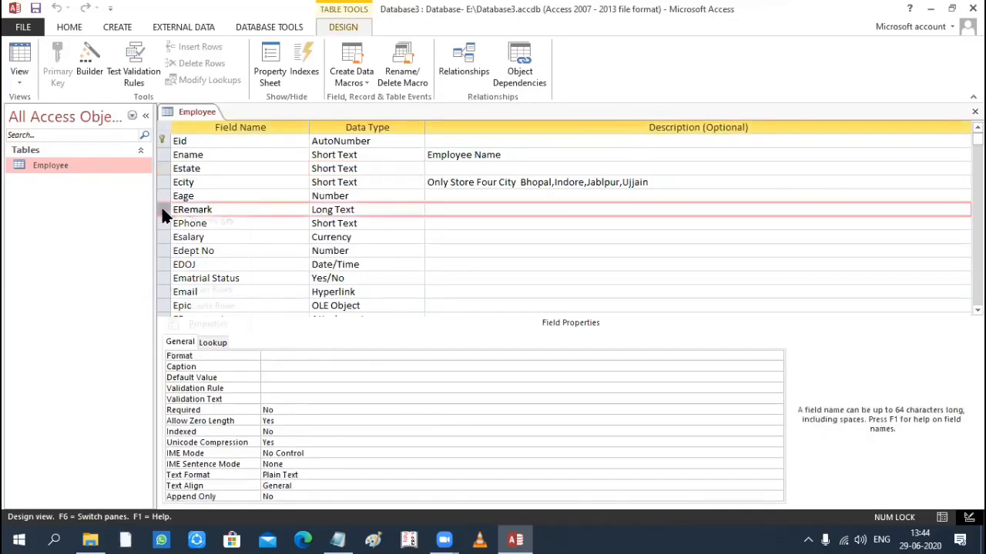
{"action": "right_click", "coordinate": [164, 210]}
{"action": "left_click", "coordinate": [216, 288]}
{"action": "left_click", "coordinate": [220, 211]}
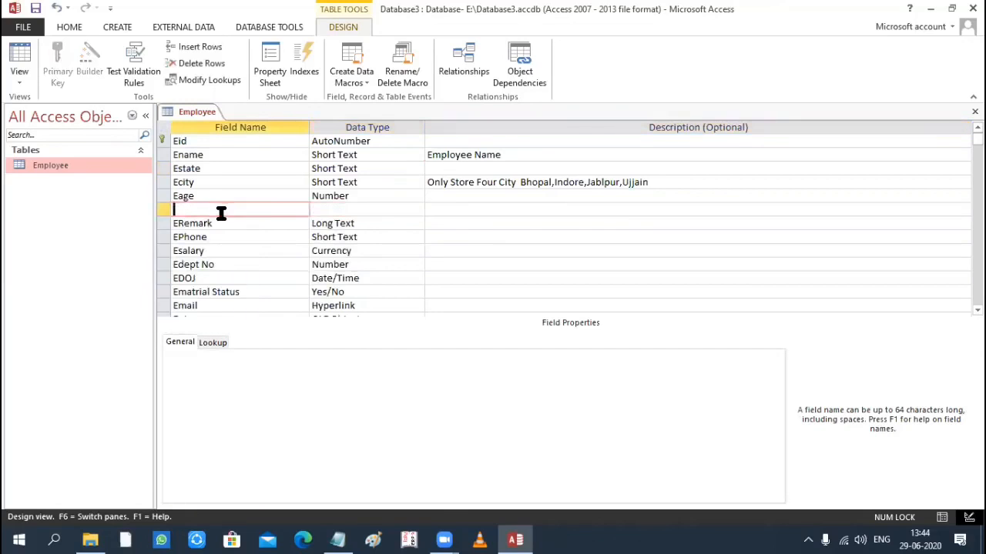
{"action": "type", "text": "Gender"}
{"action": "key", "text": "Tab"}
{"action": "key", "text": "Tab"}
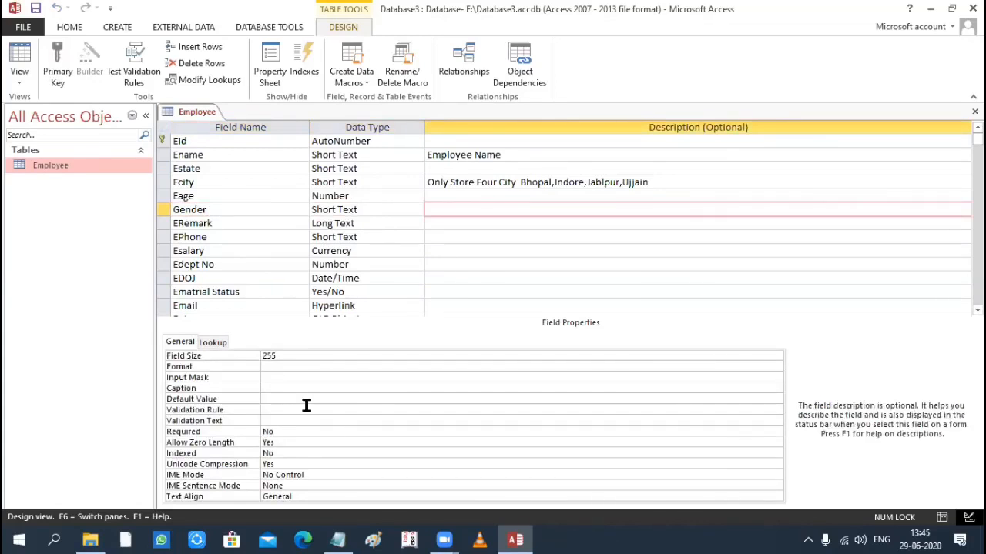
- Set the Gender field's validation rule to "M" Or "F" and save the table, testing existing data against the new rules
{"action": "left_click", "coordinate": [273, 410]}
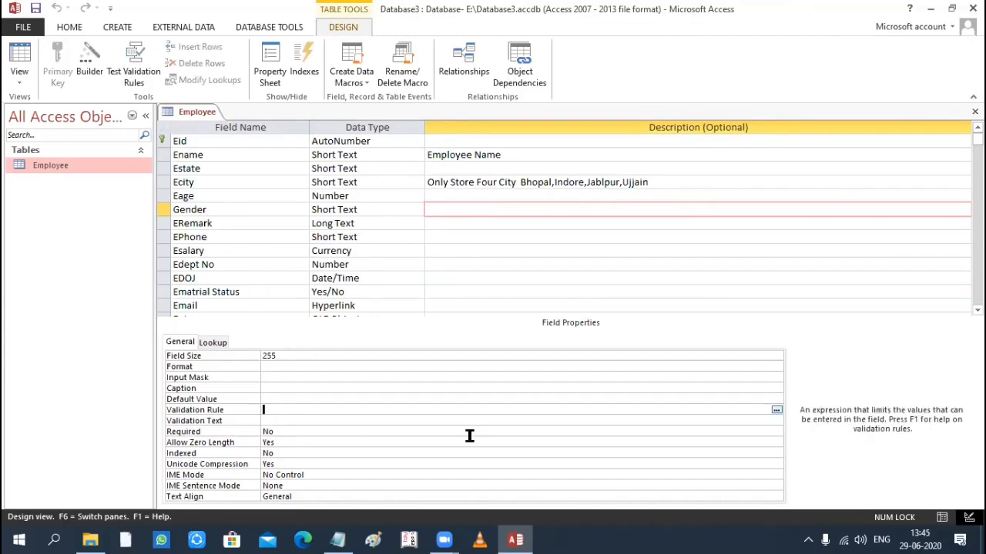
{"action": "type", "text": "M or F"}
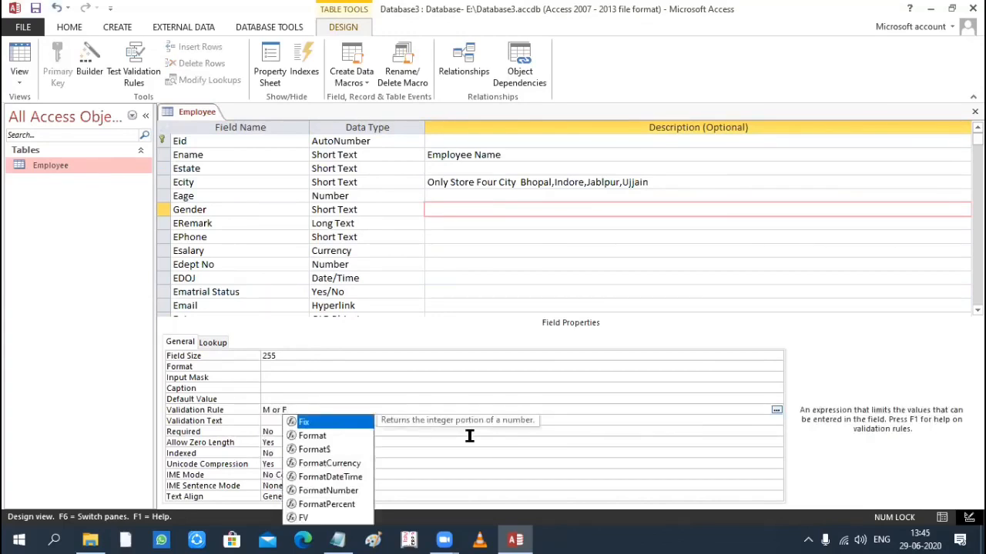
{"action": "key", "text": "Return"}
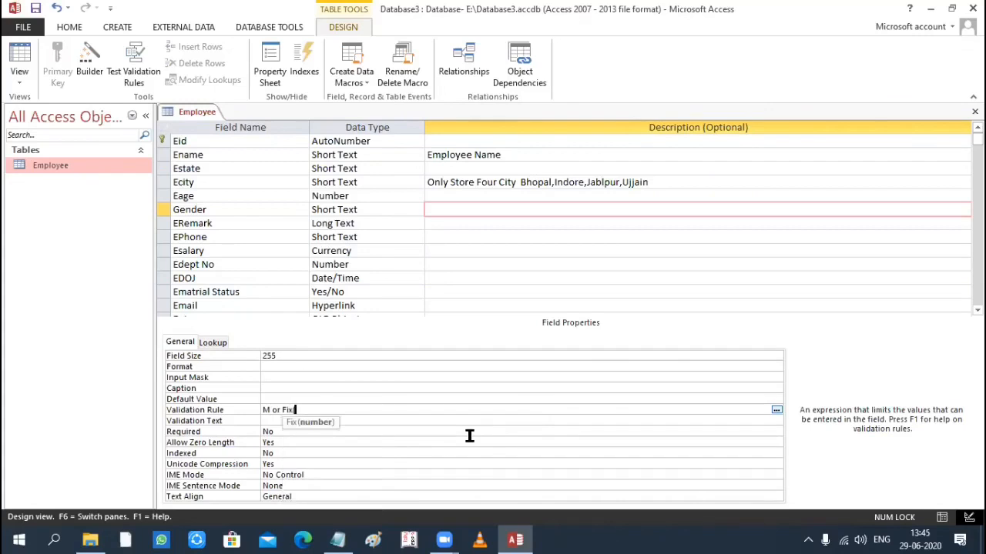
{"action": "key", "text": "BackSpace"}
{"action": "key", "text": "BackSpace"}
{"action": "key", "text": "BackSpace"}
{"action": "key", "text": "Escape"}
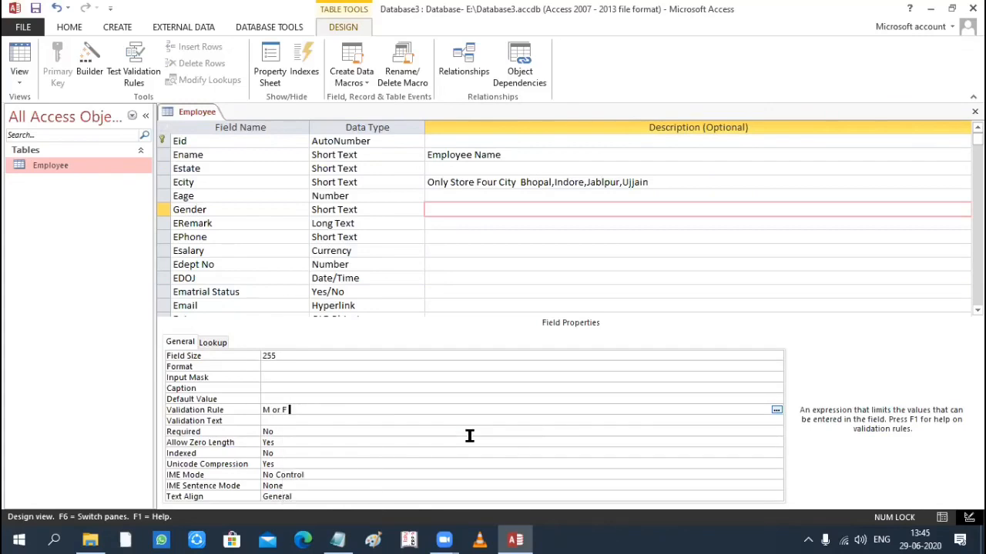
{"action": "key", "text": "Return"}
{"action": "key", "text": "ctrl+s"}
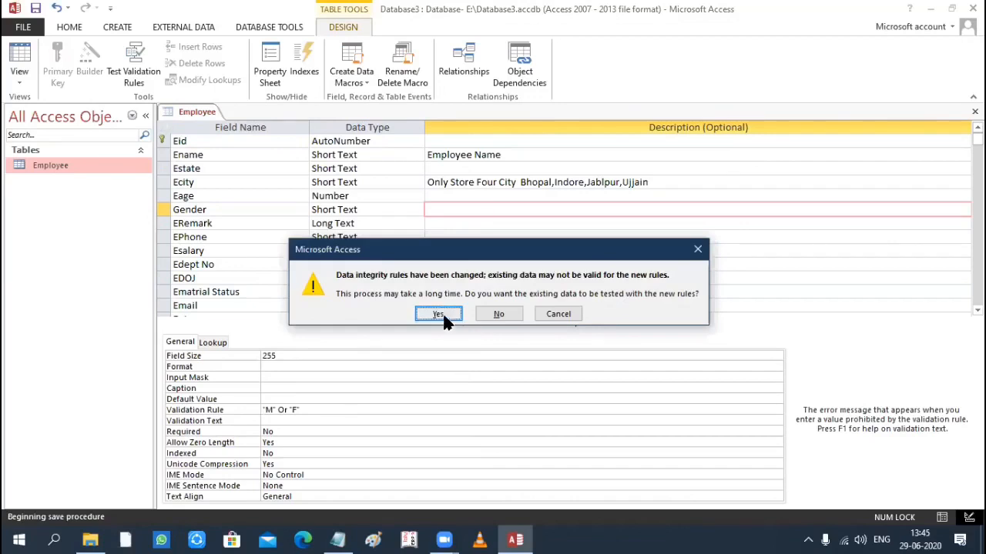
{"action": "left_click", "coordinate": [445, 313]}
{"action": "left_click", "coordinate": [451, 323]}
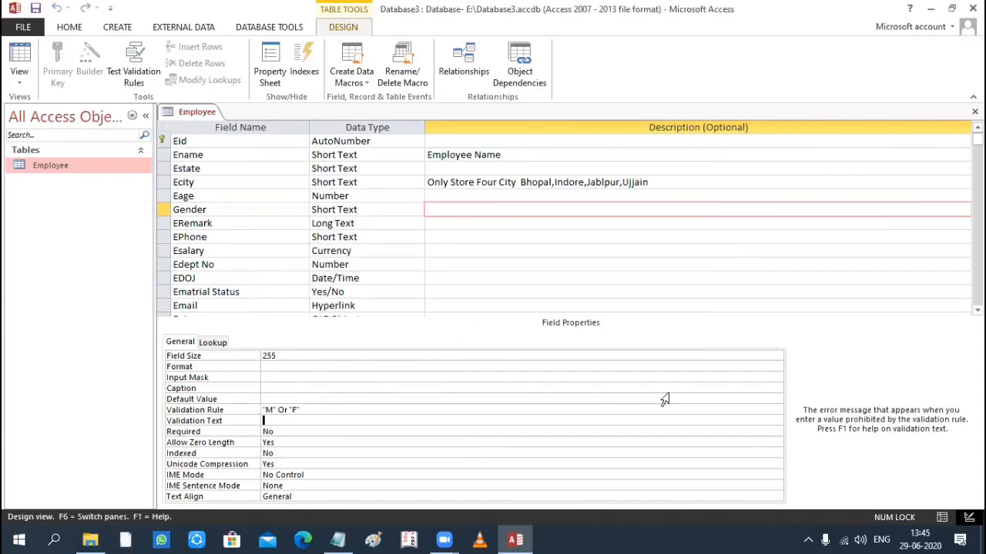
- Set the Gender field's validation text to "Value Always is M or F"
{"action": "type", "text": "Value Always is M or f"}
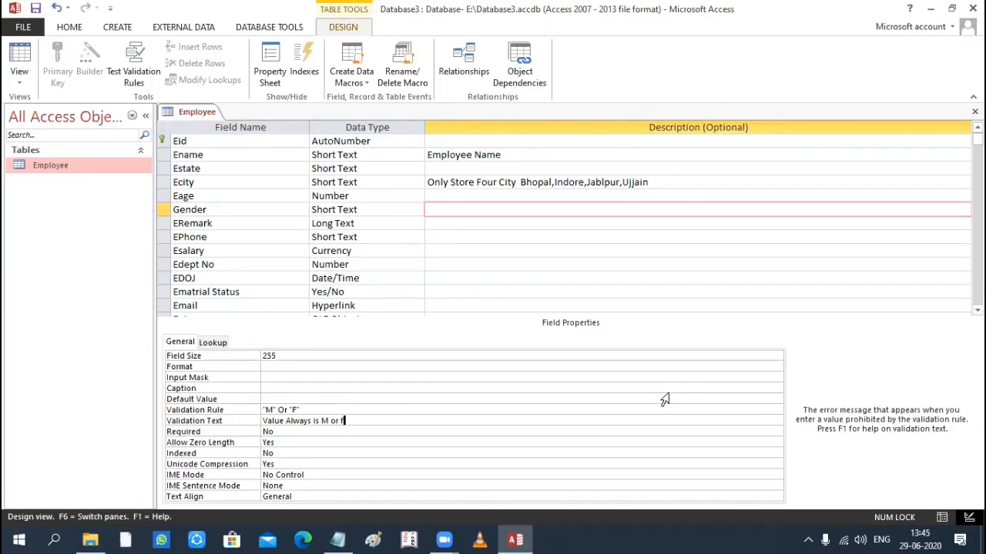
{"action": "key", "text": "BackSpace"}
{"action": "type", "text": "F"}
{"action": "left_click", "coordinate": [316, 408]}
- Show the Employee table in Datasheet View and try Male as the third record's Gender, dismissing the validation message
{"action": "left_click", "coordinate": [31, 88]}
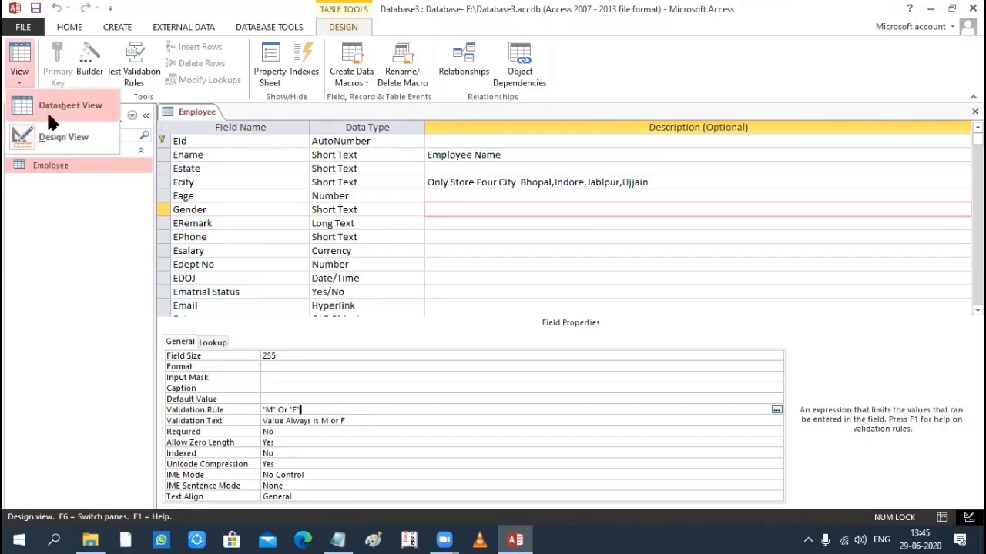
{"action": "left_click", "coordinate": [56, 114]}
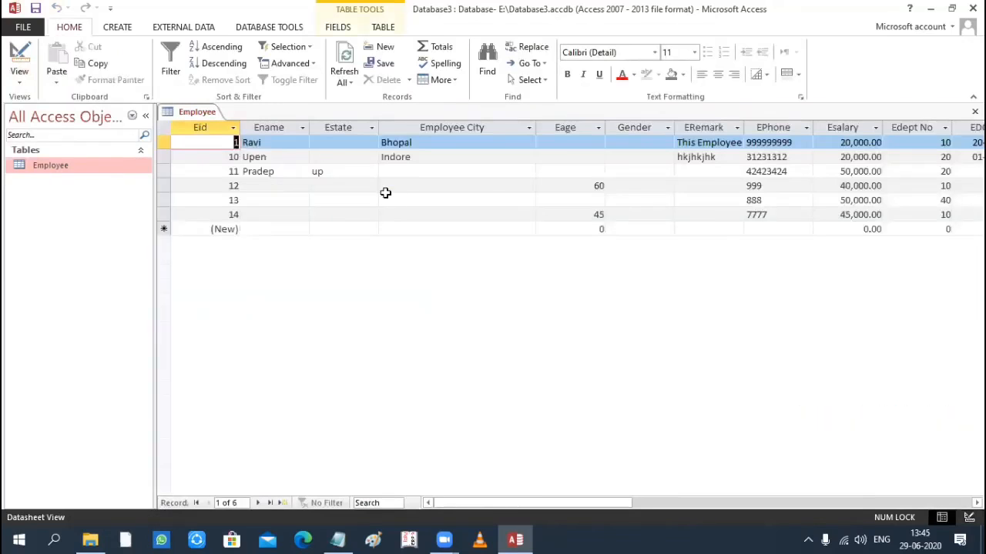
{"action": "left_click", "coordinate": [648, 172]}
{"action": "type", "text": "Male"}
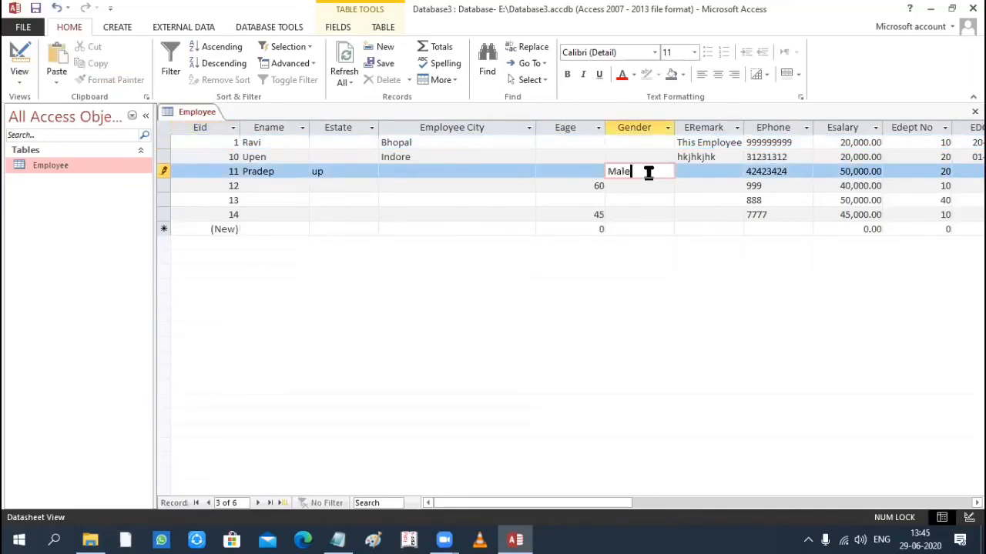
{"action": "key", "text": "Return"}
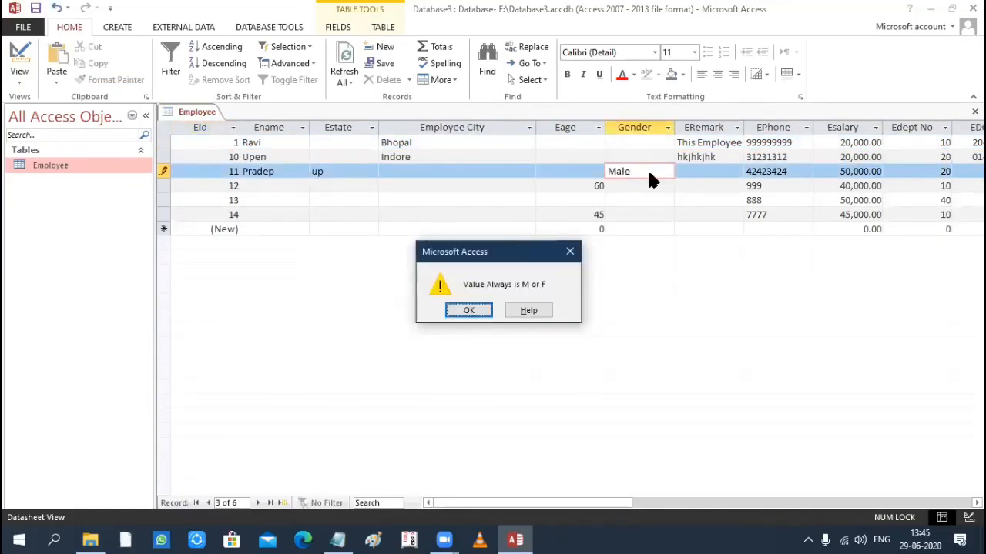
{"action": "left_click", "coordinate": [485, 309]}
- Shorten the third record's Gender to M, and test the lowercase values f and m in its place
{"action": "key", "text": "BackSpace"}
{"action": "key", "text": "BackSpace"}
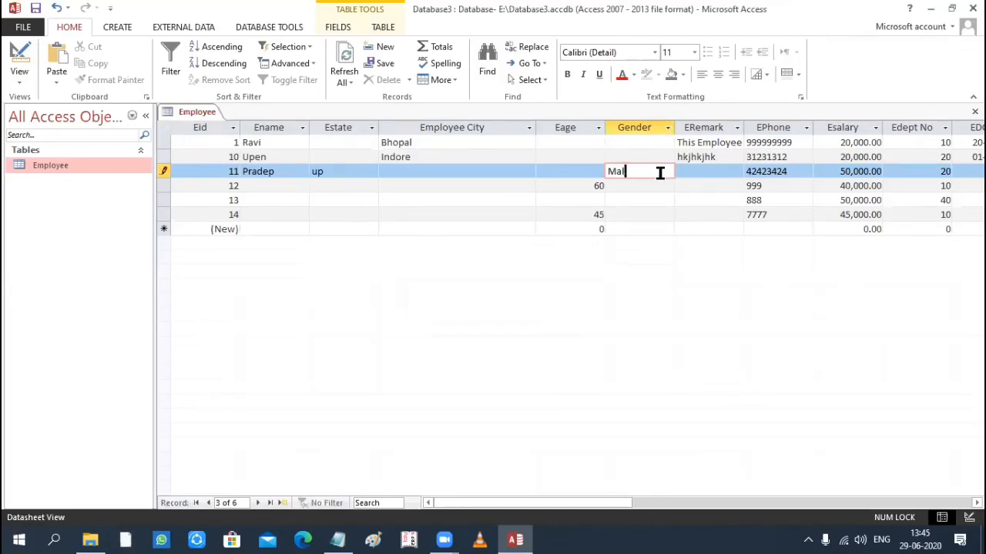
{"action": "key", "text": "BackSpace"}
{"action": "key", "text": "Return"}
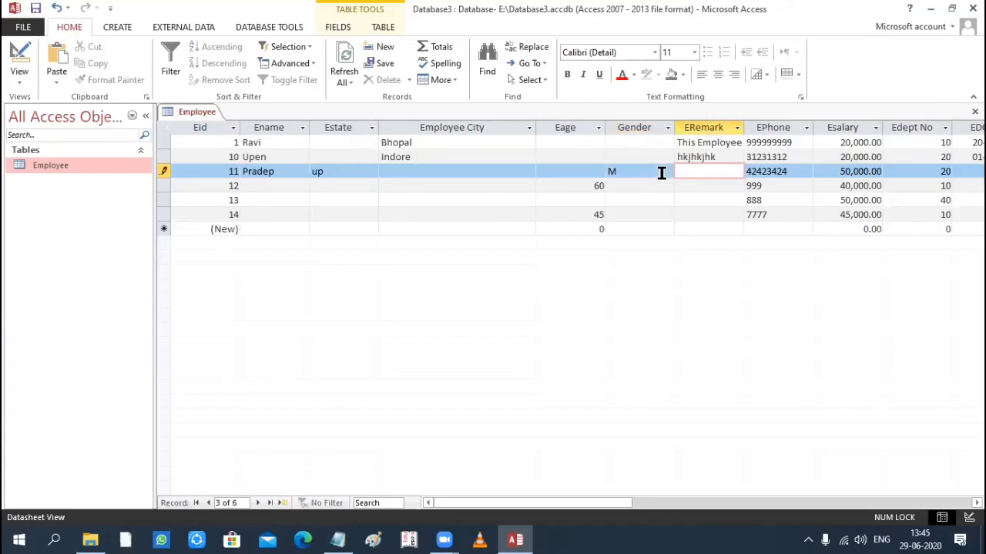
{"action": "key", "text": "shift+Tab"}
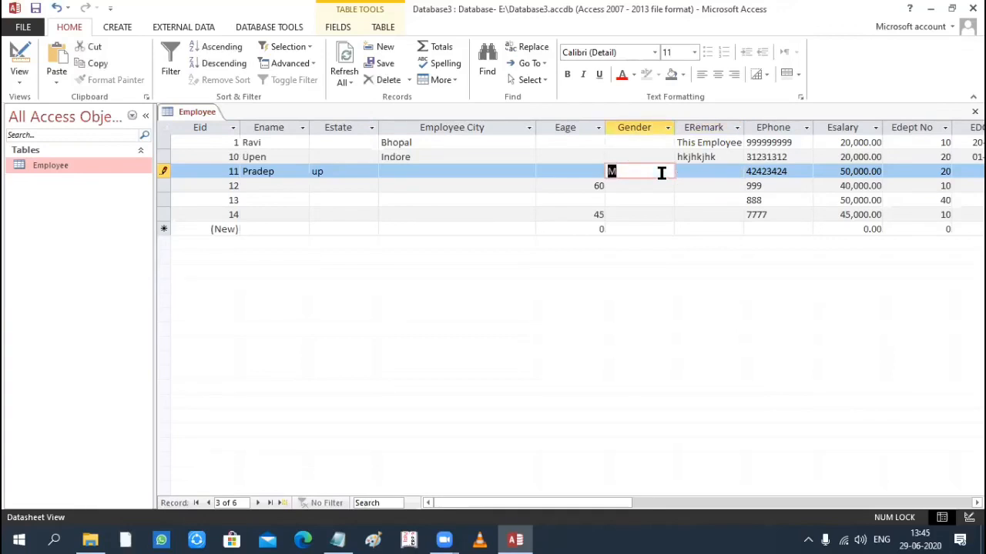
{"action": "type", "text": "f"}
{"action": "key", "text": "Return"}
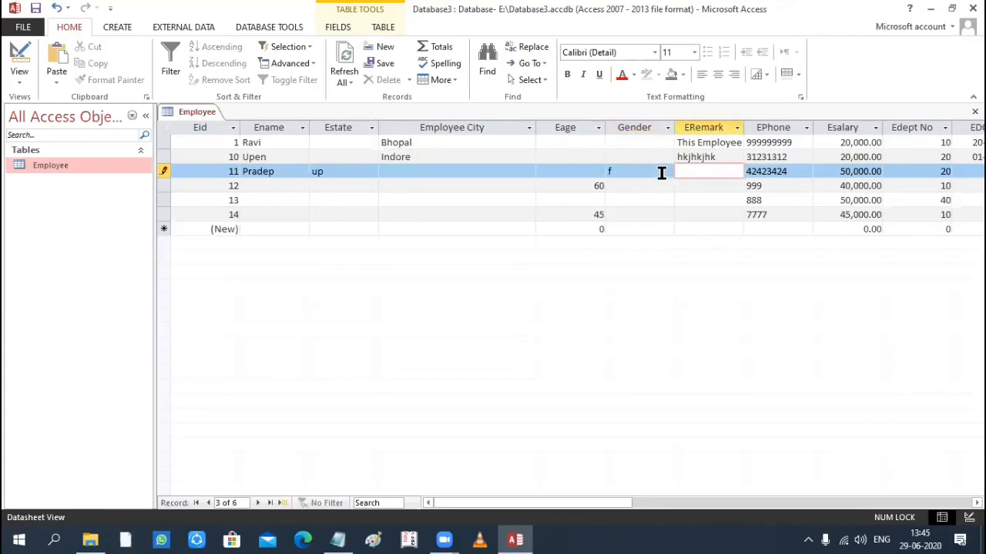
{"action": "key", "text": "shift+Tab"}
{"action": "type", "text": "m"}
{"action": "key", "text": "Return"}
- Try feamle as the third record's Gender, dismiss the validation message, and clear the value
{"action": "key", "text": "shift+Tab"}
{"action": "type", "text": "feamle"}
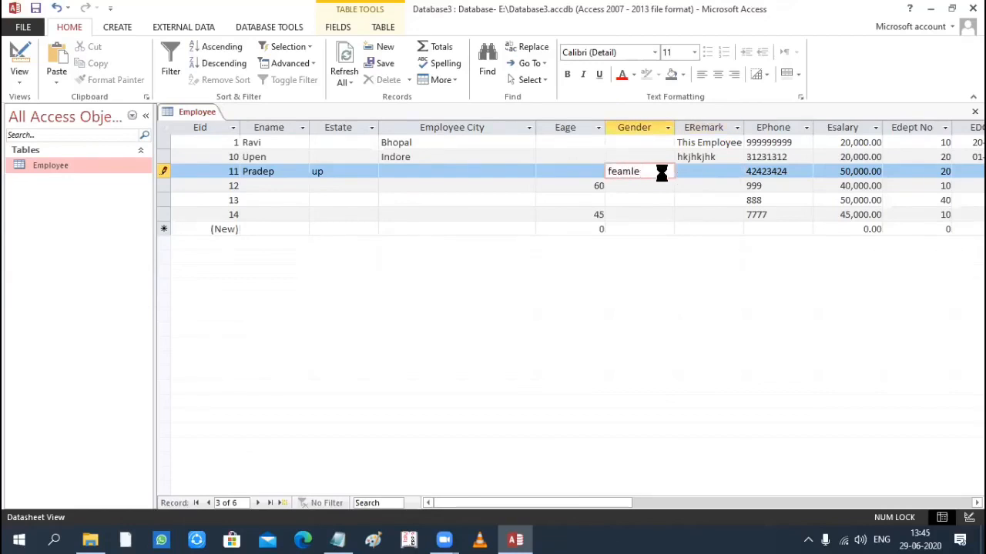
{"action": "key", "text": "Return"}
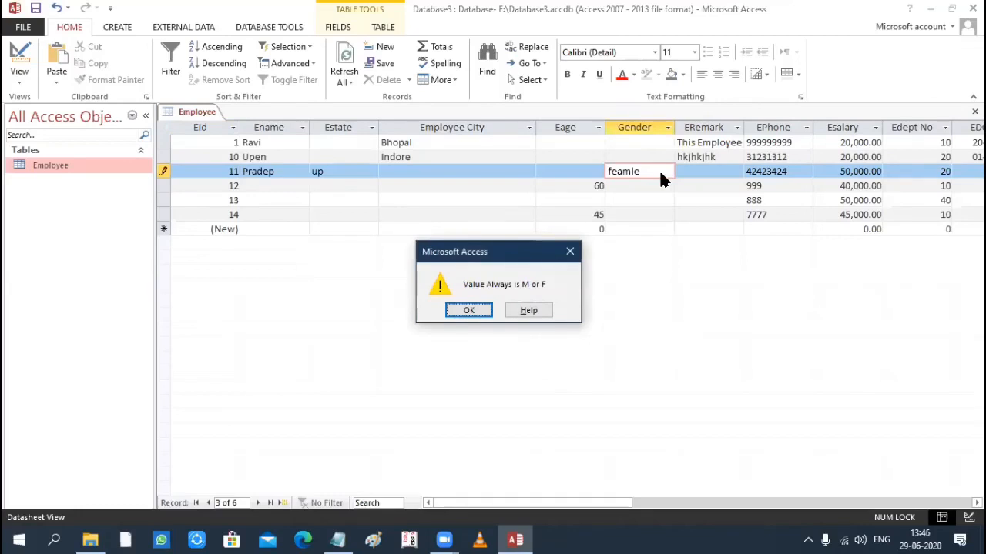
{"action": "left_click", "coordinate": [466, 310]}
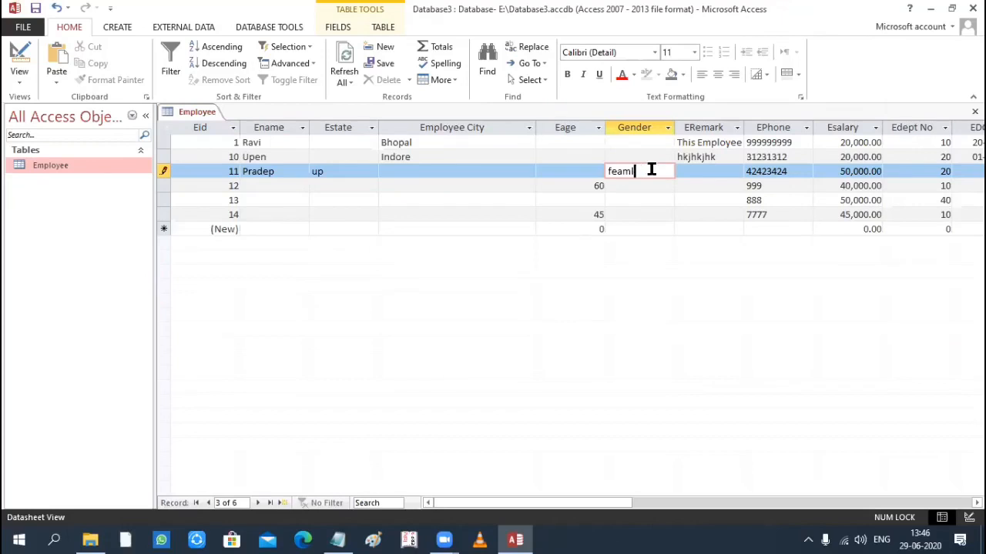
{"action": "key", "text": "BackSpace"}
{"action": "key", "text": "BackSpace"}
{"action": "key", "text": "BackSpace"}
{"action": "key", "text": "BackSpace"}
{"action": "key", "text": "BackSpace"}
- Show the Employee table in Design View again
{"action": "left_click", "coordinate": [19, 83]}
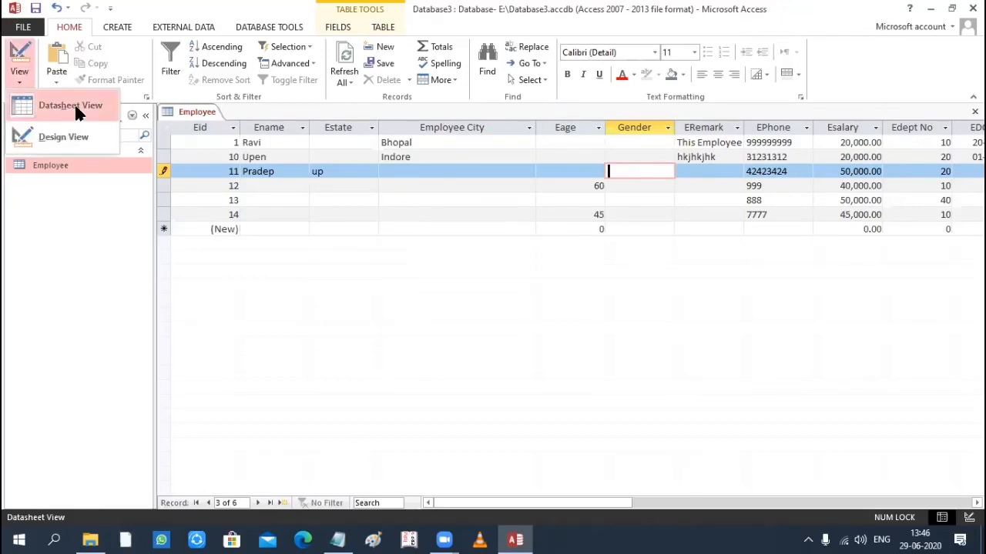
{"action": "left_click", "coordinate": [75, 106]}
{"action": "left_click", "coordinate": [19, 76]}
{"action": "left_click", "coordinate": [60, 134]}
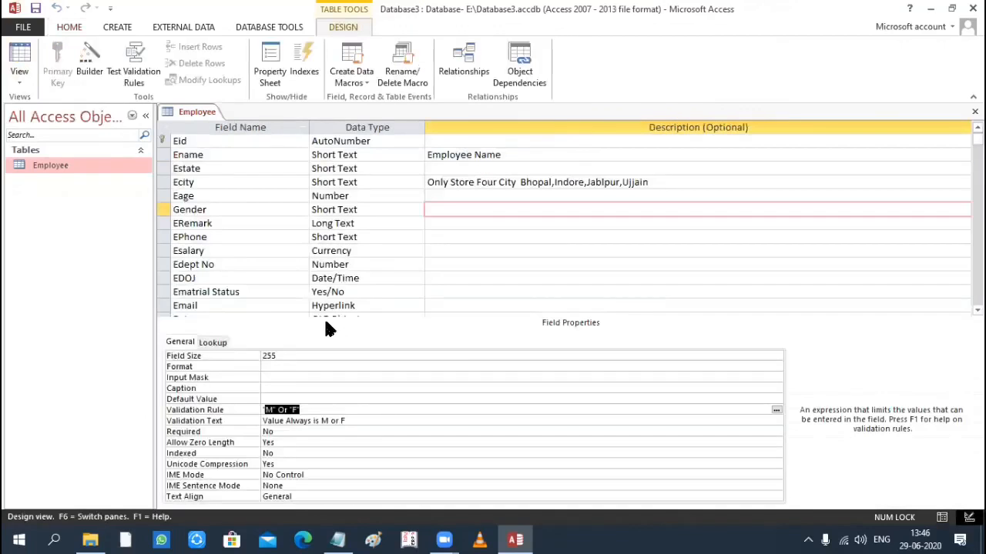
- Switch to the Notepad notes and review the definitions of Validation Rule and Validation Text
{"action": "left_click", "coordinate": [352, 411]}
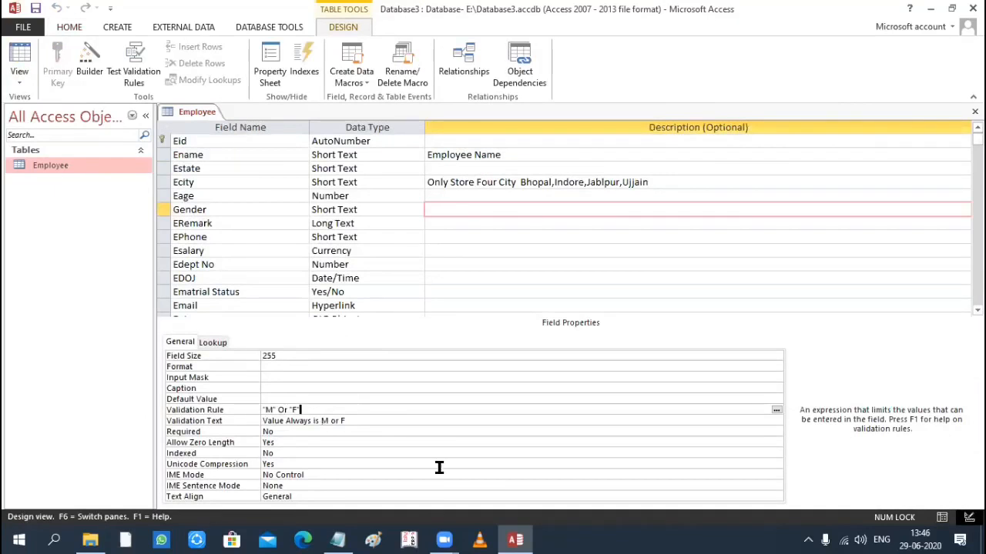
{"action": "left_click", "coordinate": [338, 540]}
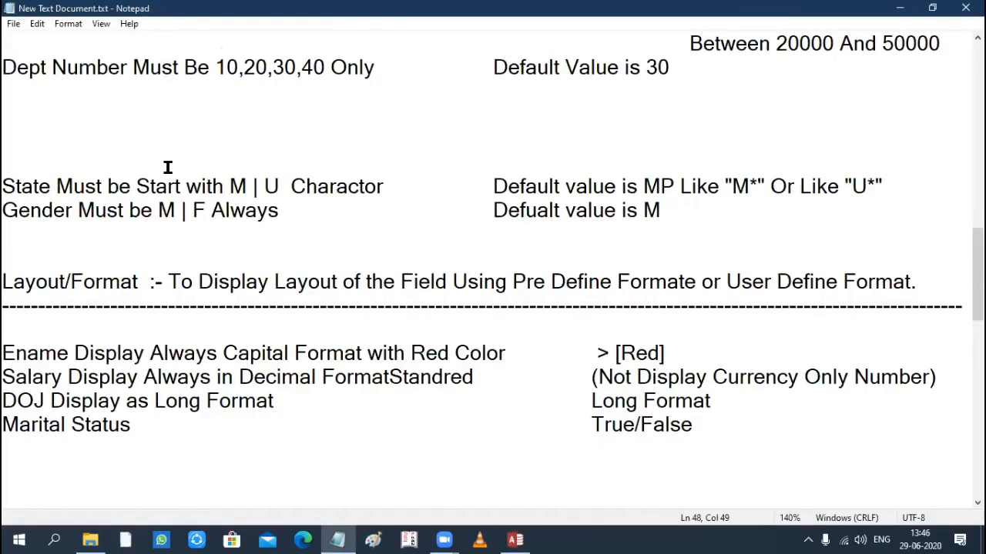
{"action": "scroll", "coordinate": [167, 167], "scroll_direction": "up", "scroll_amount": 5}
{"action": "left_click_drag", "start_coordinate": [3, 210], "coordinate": [16, 209]}
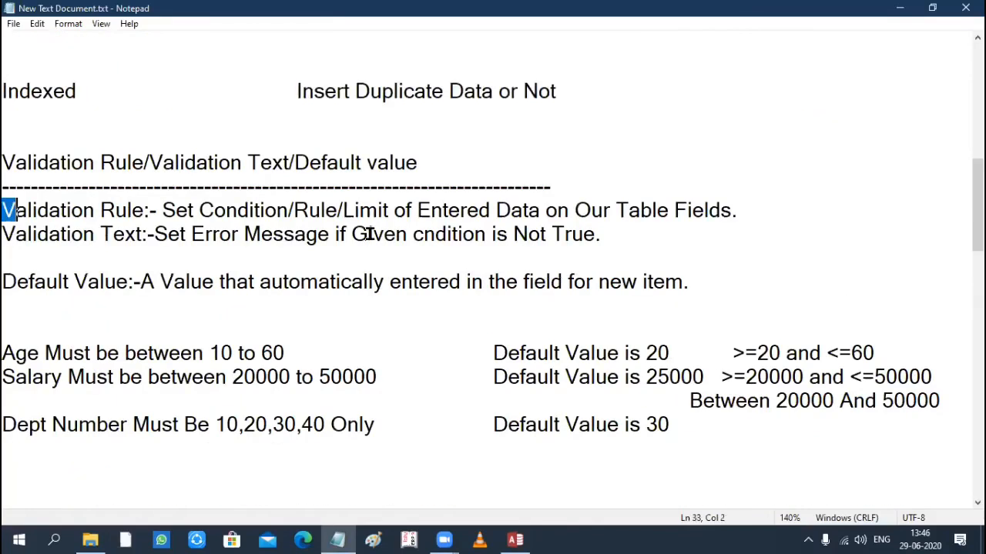
{"action": "left_click_drag", "start_coordinate": [368, 234], "coordinate": [621, 222]}
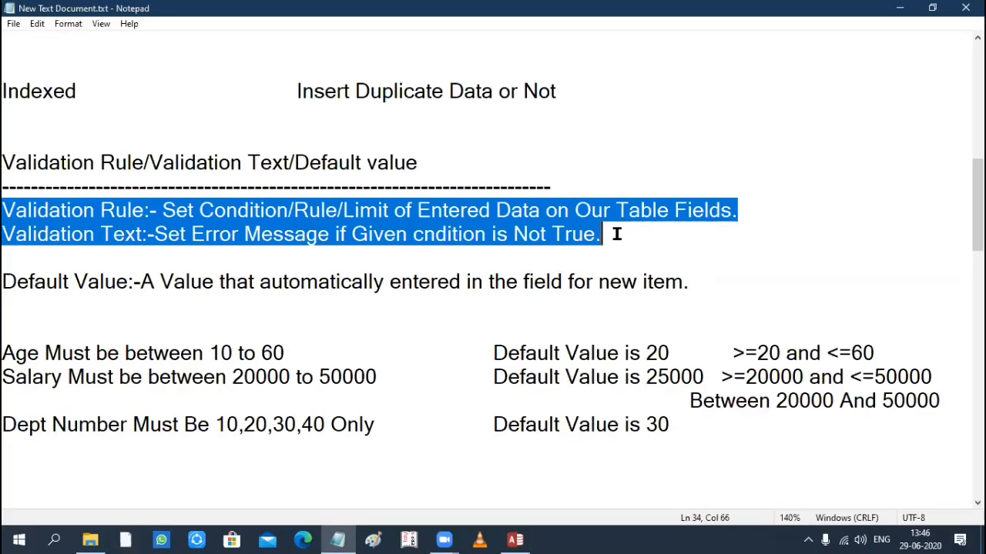
{"action": "left_click", "coordinate": [617, 234]}
{"action": "scroll", "coordinate": [458, 31], "scroll_direction": "up", "scroll_amount": 8}
{"action": "scroll", "coordinate": [506, 119], "scroll_direction": "down", "scroll_amount": 8}
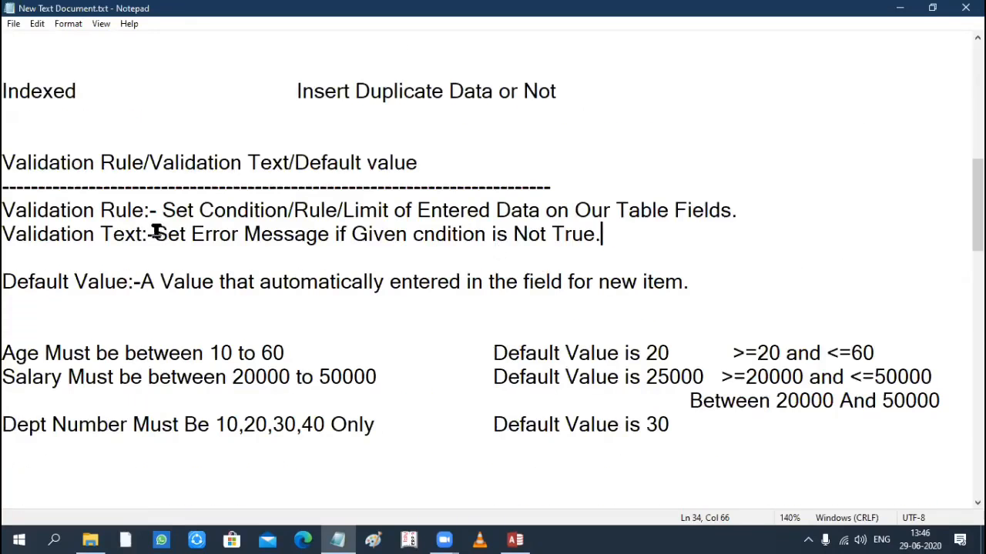
{"action": "left_click_drag", "start_coordinate": [154, 233], "coordinate": [609, 238]}
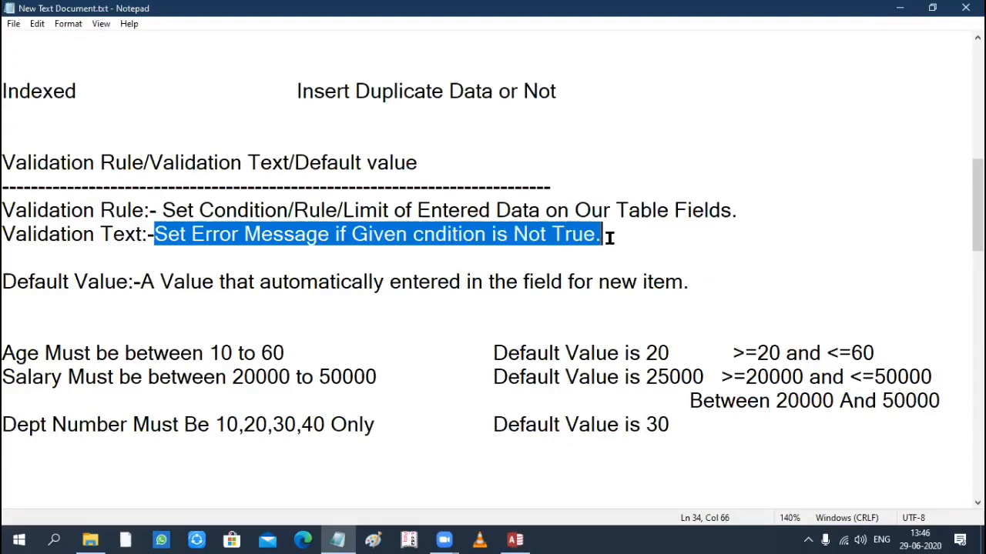
{"action": "scroll", "coordinate": [608, 238], "scroll_direction": "down", "scroll_amount": 2}
{"action": "scroll", "coordinate": [608, 238], "scroll_direction": "down", "scroll_amount": 2}
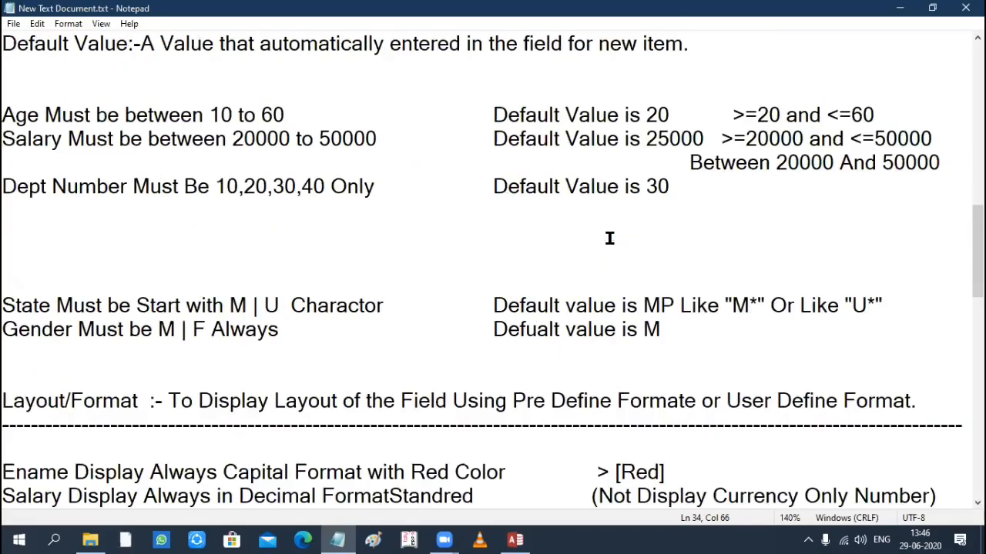
- Insert seven blank lines between the Gender note and the Layout/Format heading
{"action": "left_click", "coordinate": [21, 369]}
{"action": "key", "text": "Return"}
{"action": "key", "text": "Return"}
{"action": "key", "text": "Return"}
{"action": "key", "text": "Return"}
{"action": "key", "text": "Return"}
{"action": "key", "text": "Return"}
{"action": "key", "text": "Return"}
- Review the Validation Rule/Validation Text/Default value heading and highlight the default value note for Age
{"action": "scroll", "coordinate": [144, 200], "scroll_direction": "up", "scroll_amount": 3}
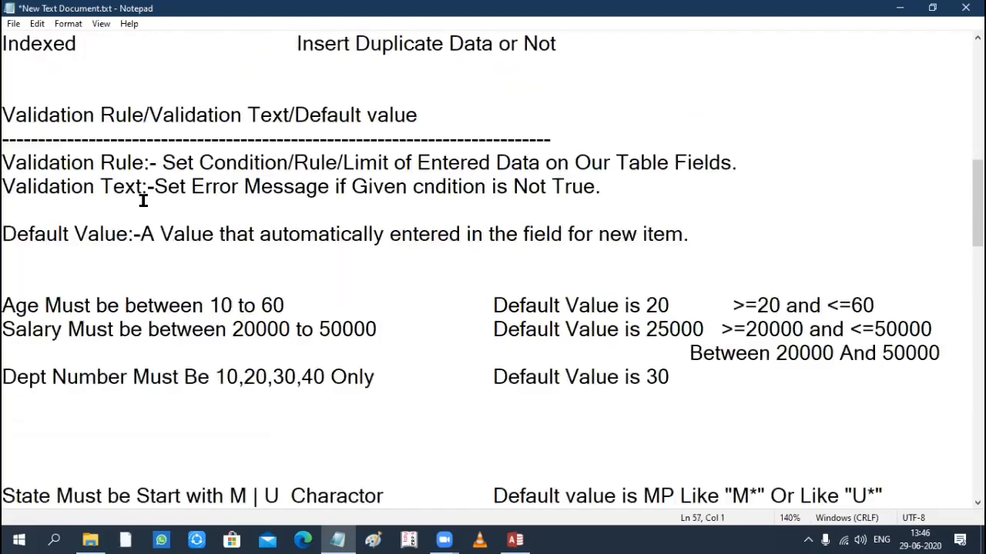
{"action": "left_click_drag", "start_coordinate": [12, 110], "coordinate": [224, 103]}
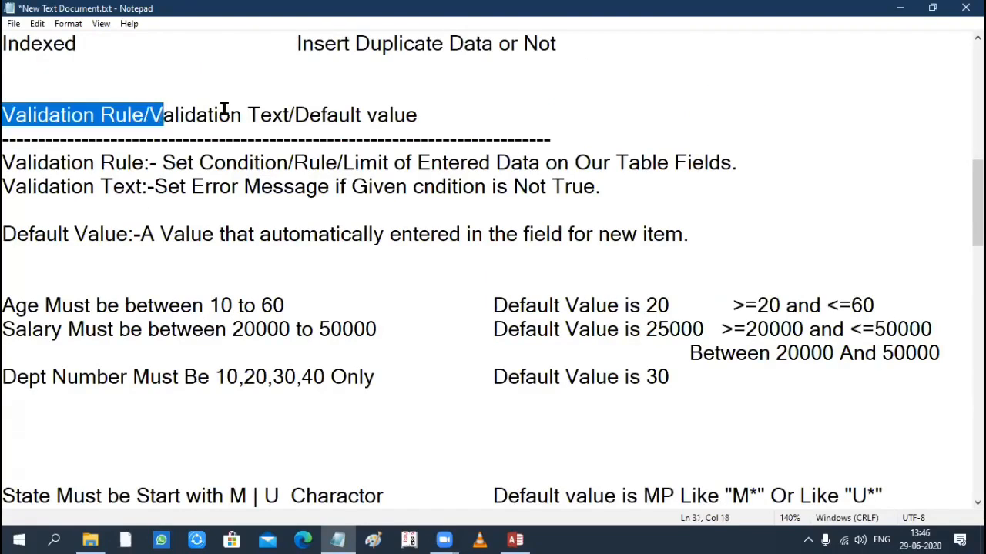
{"action": "left_click_drag", "start_coordinate": [149, 115], "coordinate": [420, 115]}
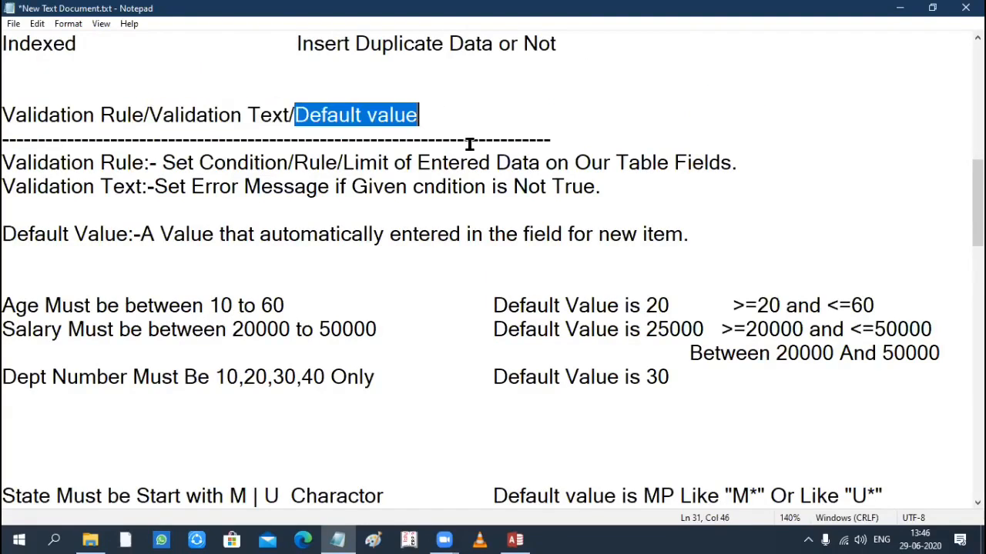
{"action": "scroll", "coordinate": [693, 208], "scroll_direction": "down", "scroll_amount": 2}
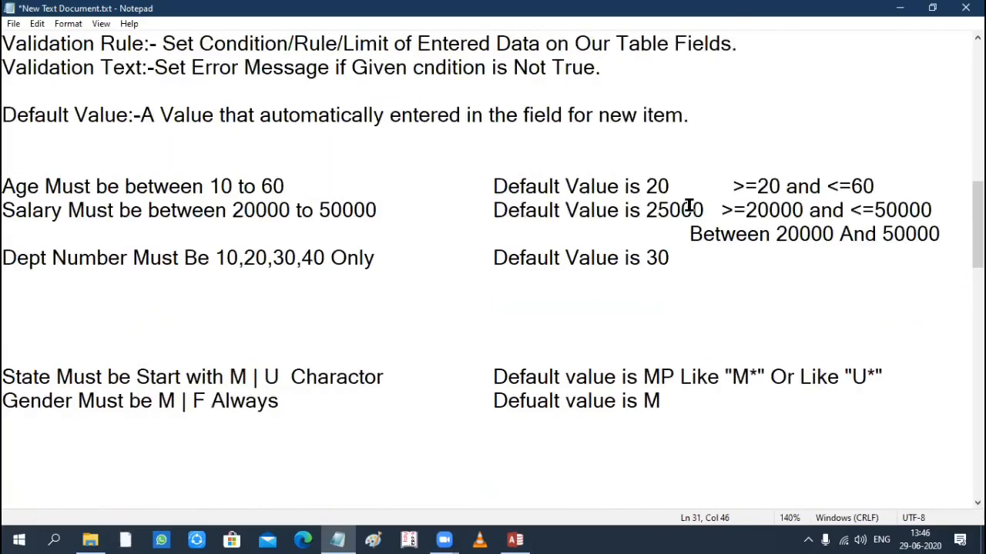
{"action": "left_click", "coordinate": [490, 188]}
{"action": "key", "text": "shift+Right"}
{"action": "key", "text": "shift+Right"}
{"action": "key", "text": "shift+Right"}
{"action": "key", "text": "shift+Right"}
{"action": "key", "text": "shift+Right"}
{"action": "key", "text": "shift+Right"}
{"action": "key", "text": "shift+Right"}
{"action": "key", "text": "shift+Right"}
{"action": "key", "text": "shift+Right"}
{"action": "key", "text": "shift+Right"}
{"action": "key", "text": "shift+Right"}
{"action": "key", "text": "shift+Right"}
{"action": "key", "text": "shift+Right"}
{"action": "key", "text": "shift+Right"}
{"action": "key", "text": "shift+Right"}
{"action": "key", "text": "shift+Right"}
{"action": "key", "text": "shift+Right"}
{"action": "key", "text": "shift+Right"}
{"action": "key", "text": "shift+Right"}
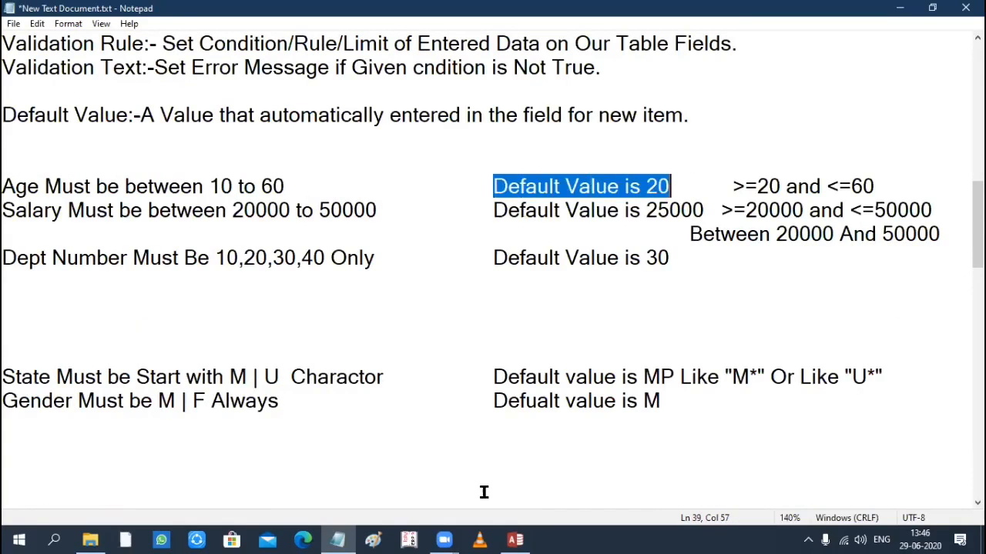
- Check the Age range and default in the notes, and set the Eage field's default value to 20 in Access
{"action": "left_click", "coordinate": [515, 540]}
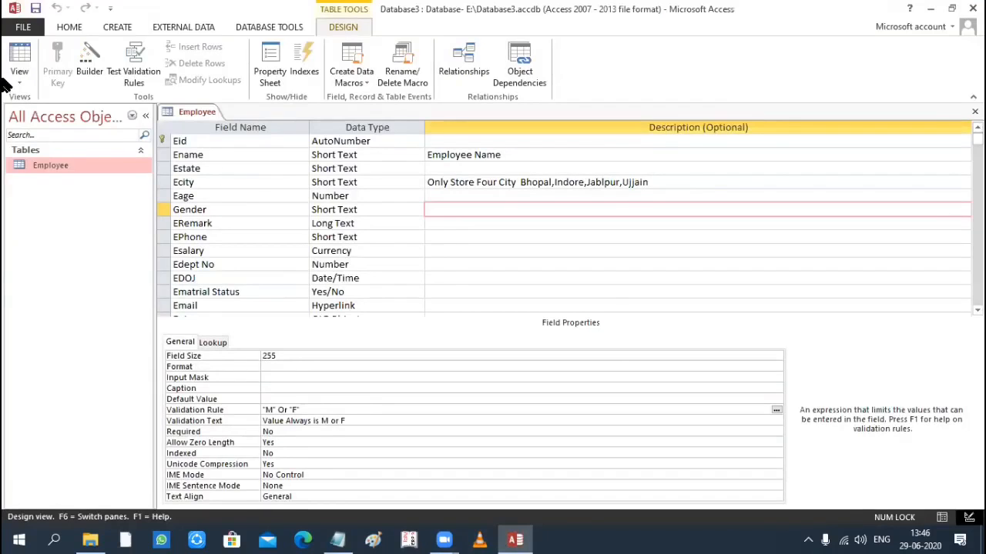
{"action": "left_click", "coordinate": [337, 540]}
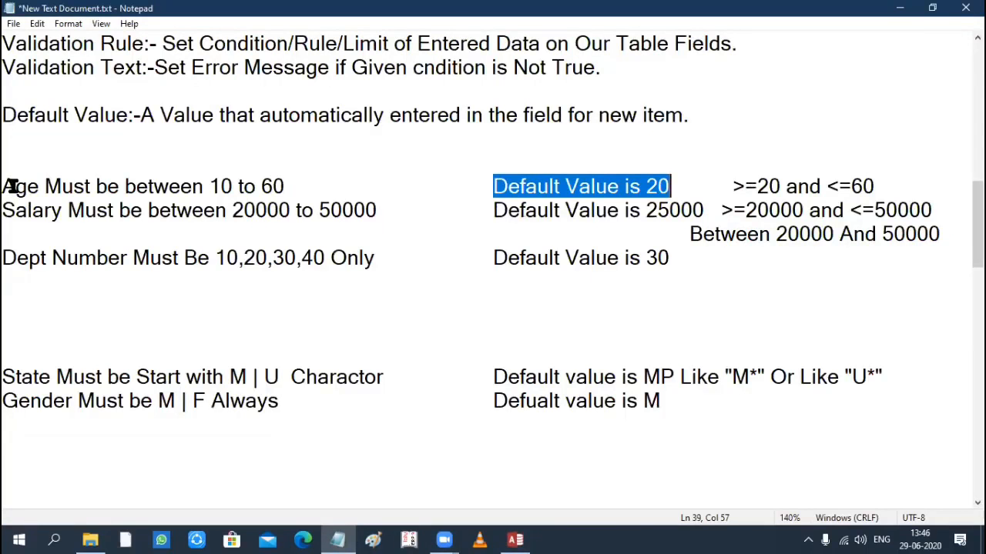
{"action": "left_click_drag", "start_coordinate": [2, 186], "coordinate": [305, 186]}
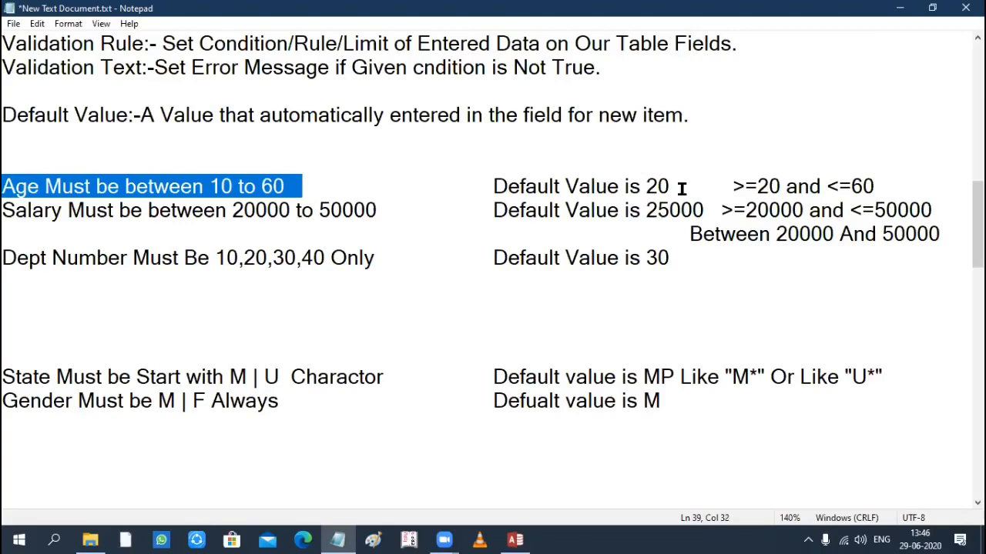
{"action": "left_click_drag", "start_coordinate": [686, 186], "coordinate": [646, 187]}
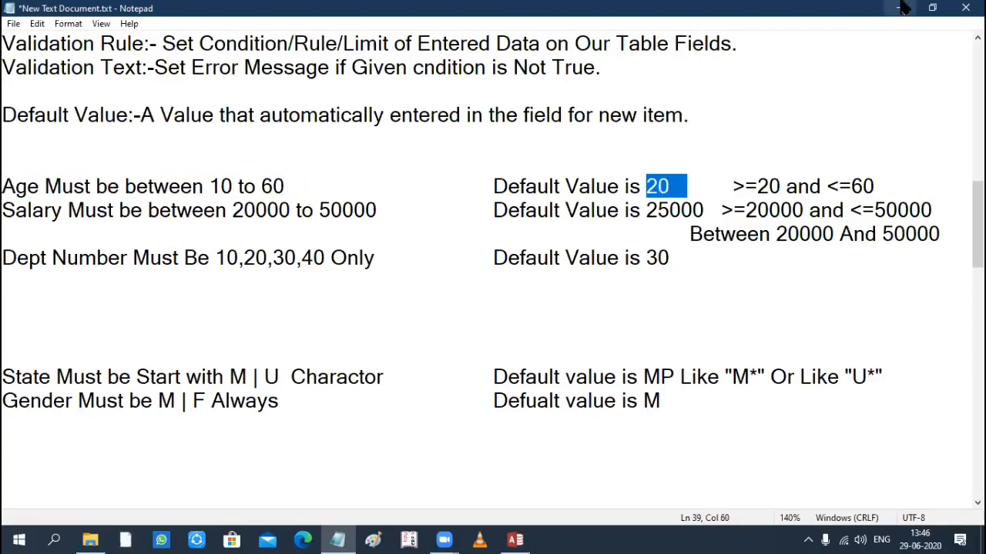
{"action": "left_click", "coordinate": [903, 7]}
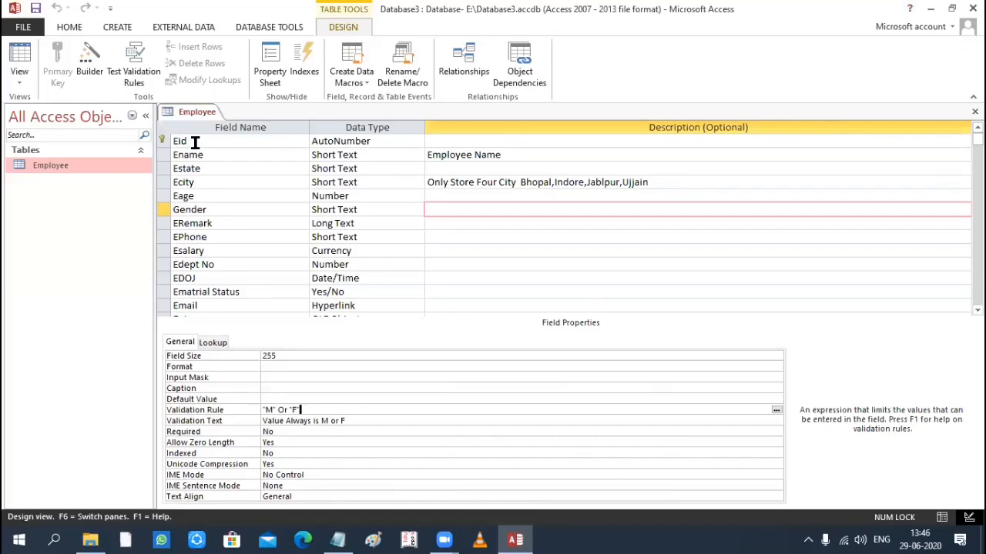
{"action": "left_click", "coordinate": [218, 197]}
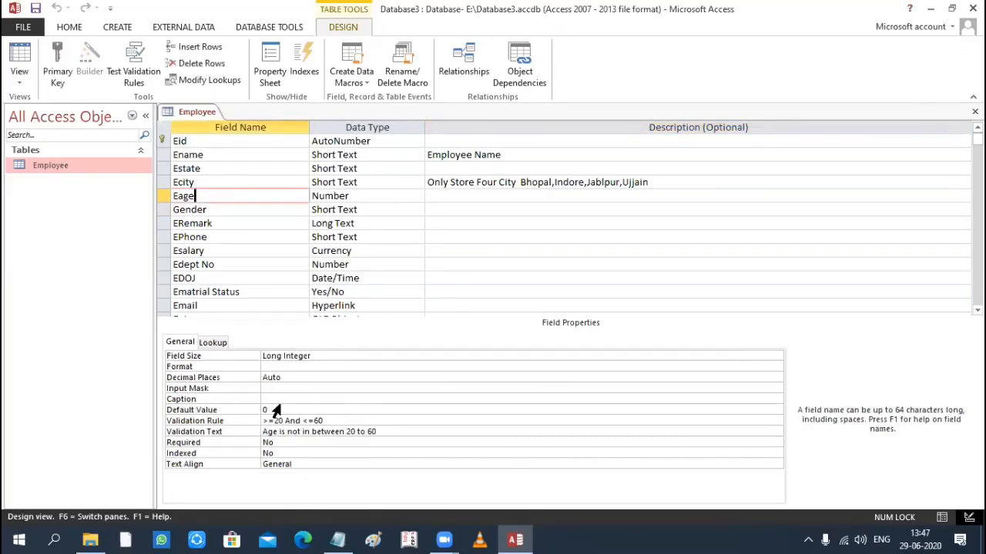
{"action": "left_click", "coordinate": [286, 408]}
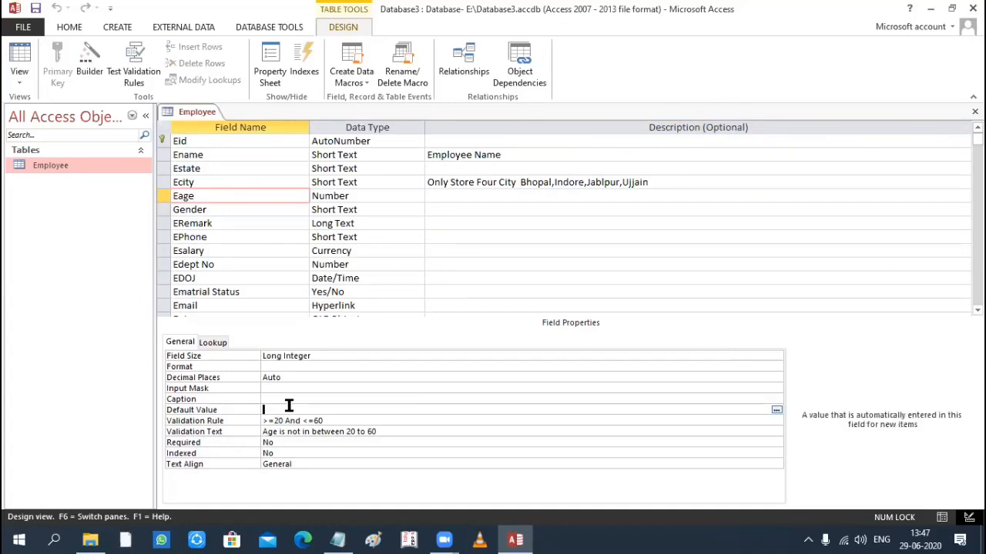
- Show the Employee table in Datasheet View and check the Eage default in the new record
{"action": "left_click", "coordinate": [18, 77]}
{"action": "left_click", "coordinate": [42, 114]}
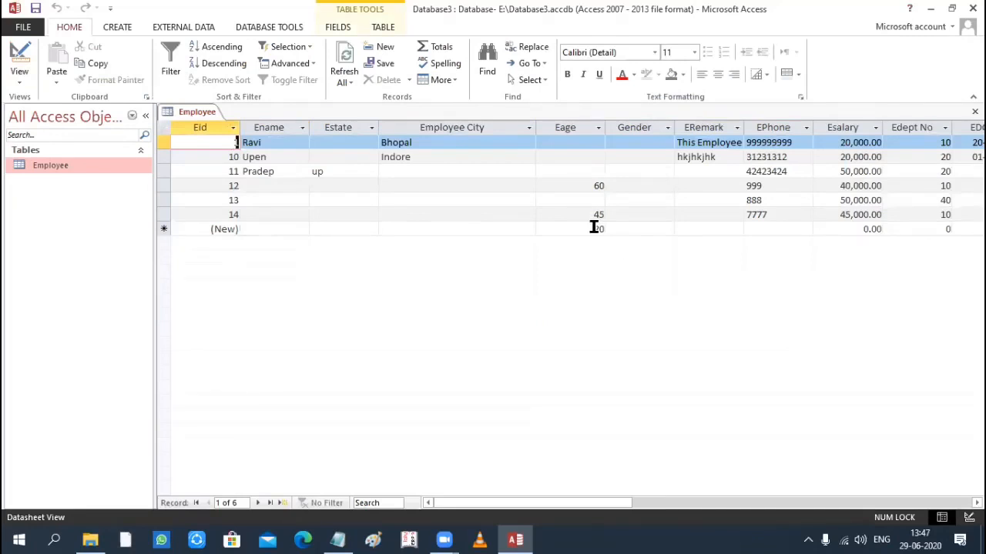
{"action": "left_click", "coordinate": [601, 228]}
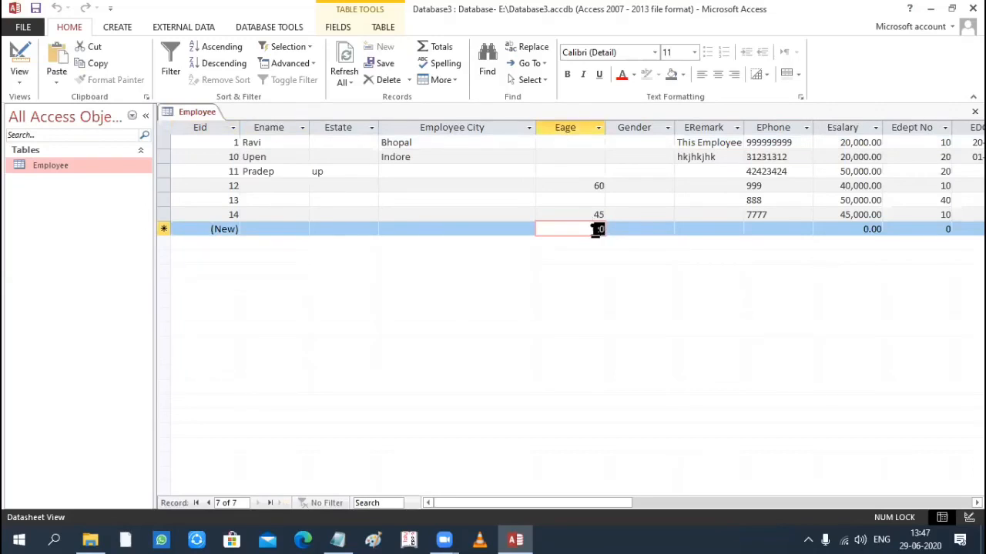
- Check the salary default in the Notepad notes, and set the Esalary field's default value to 25000 in the Employee table's Design View
{"action": "left_click", "coordinate": [337, 539]}
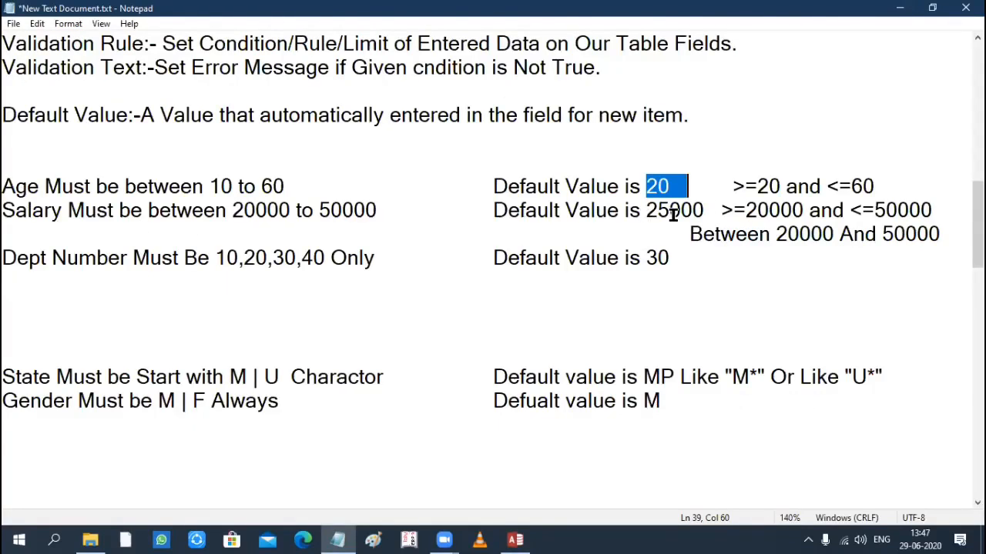
{"action": "left_click_drag", "start_coordinate": [647, 211], "coordinate": [705, 211]}
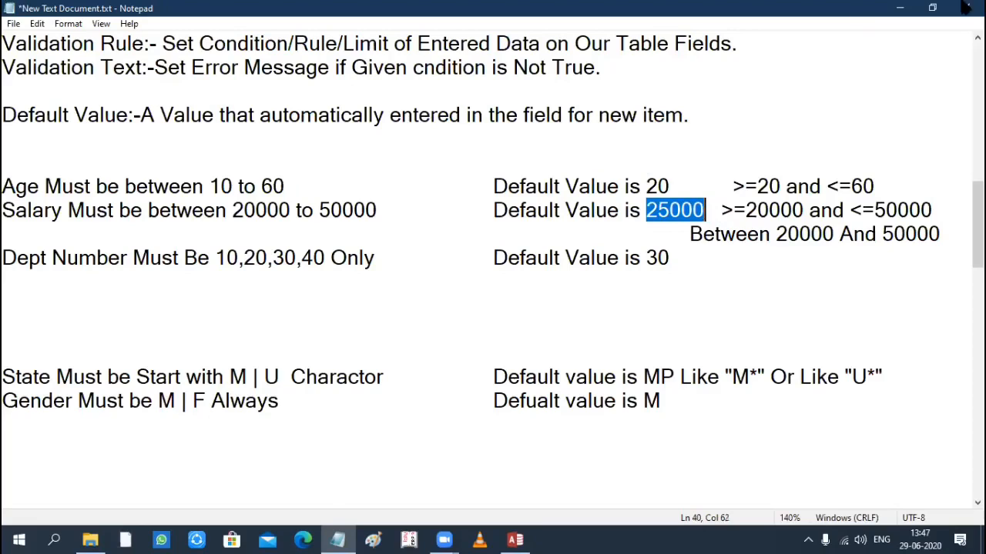
{"action": "left_click", "coordinate": [905, 9]}
{"action": "left_click", "coordinate": [19, 73]}
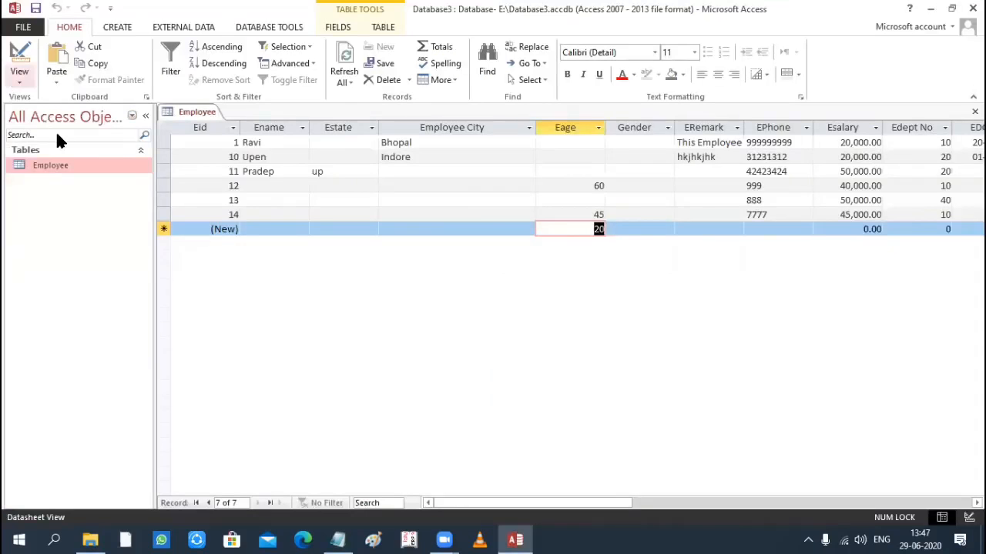
{"action": "left_click", "coordinate": [55, 130]}
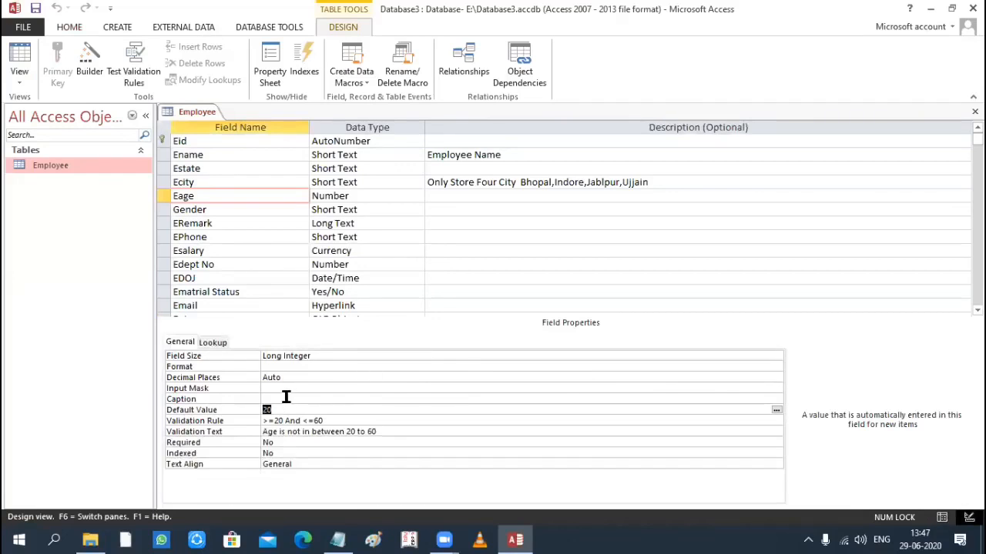
{"action": "left_click", "coordinate": [218, 252]}
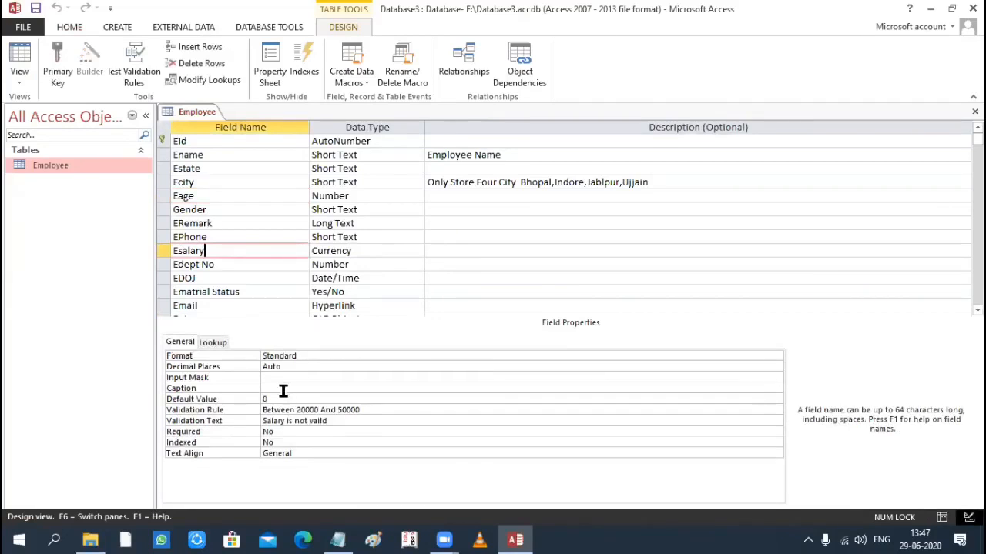
{"action": "left_click", "coordinate": [284, 398]}
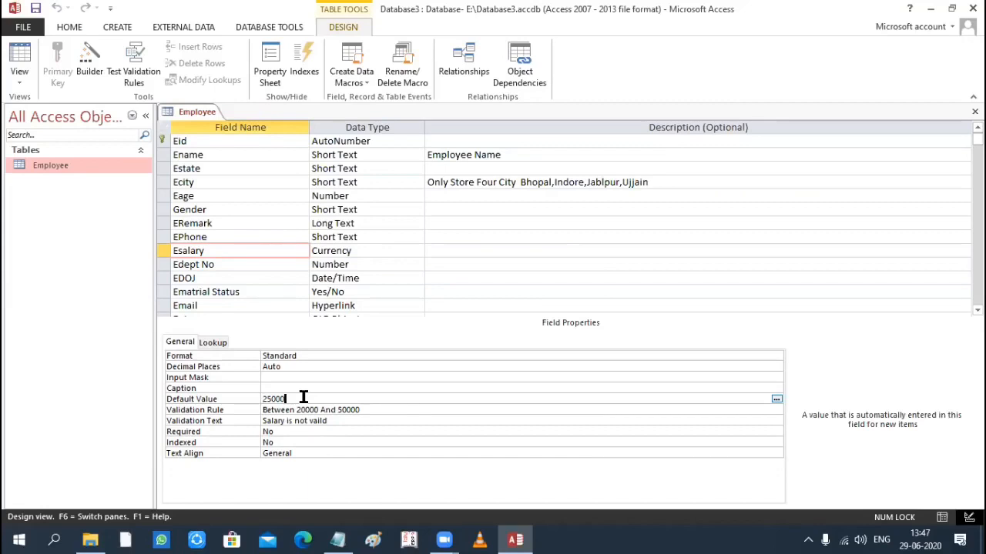
- Check the department number default in the notes, set the Edept No field's default value to 30 in Access, and save the table
{"action": "left_click", "coordinate": [335, 539]}
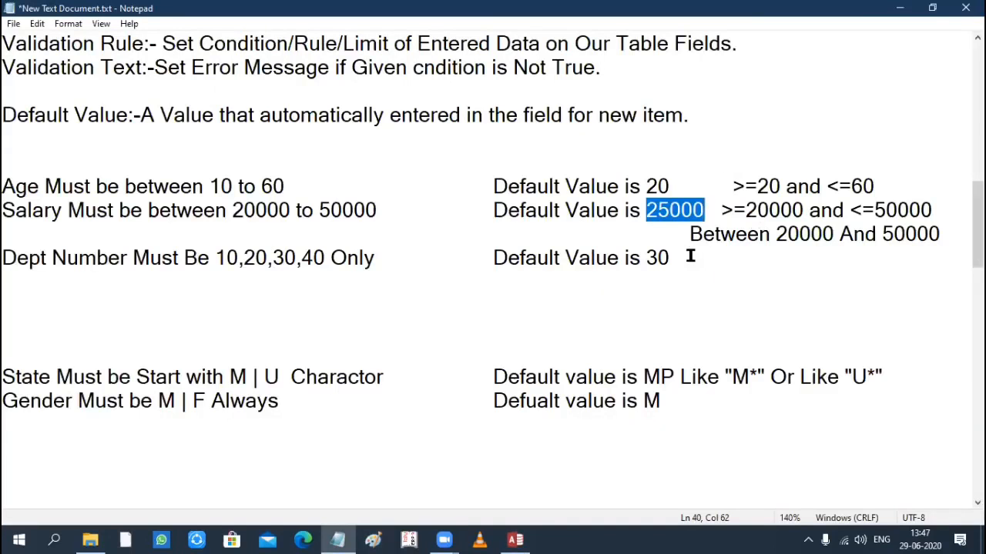
{"action": "left_click", "coordinate": [691, 257]}
{"action": "left_click", "coordinate": [495, 262]}
{"action": "left_click", "coordinate": [671, 265], "text": "shift"}
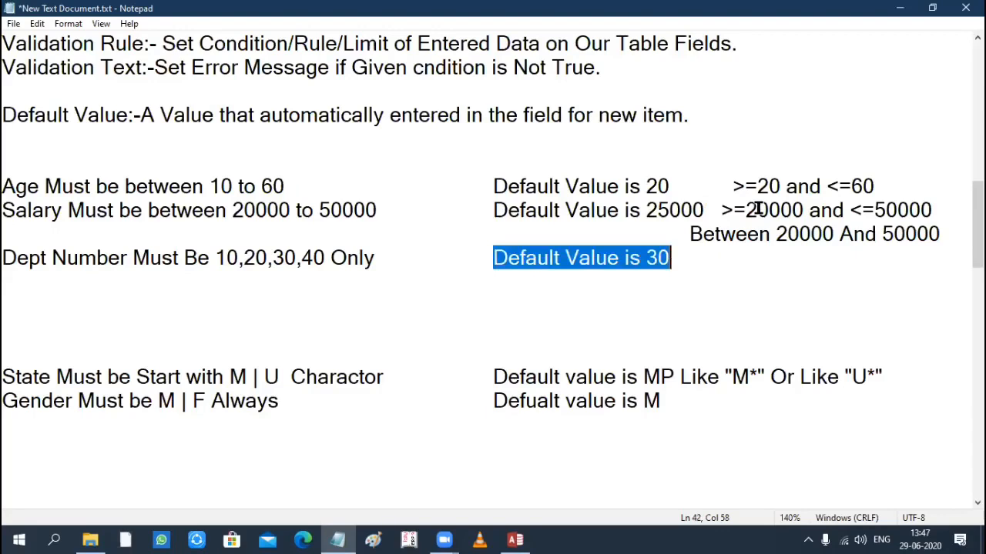
{"action": "left_click", "coordinate": [904, 9]}
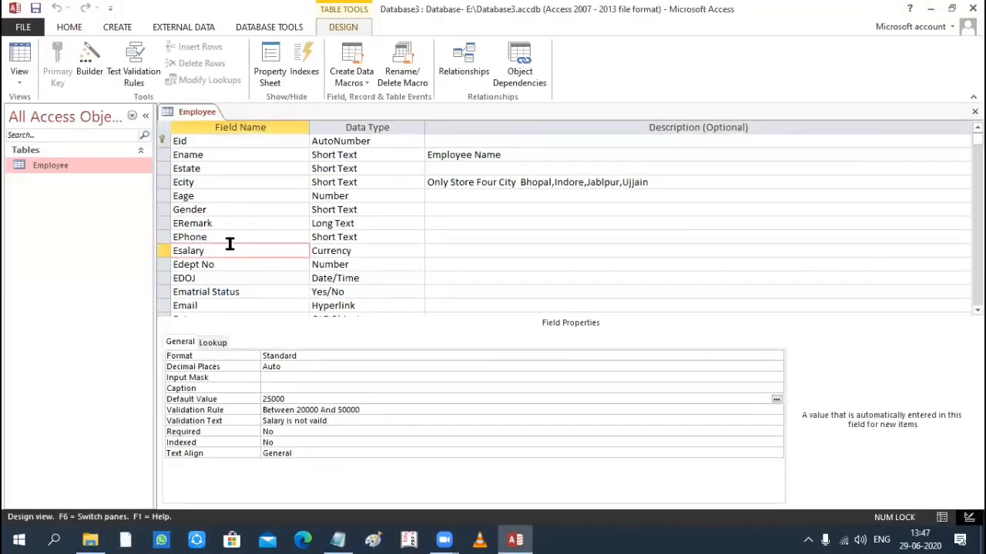
{"action": "left_click", "coordinate": [240, 266]}
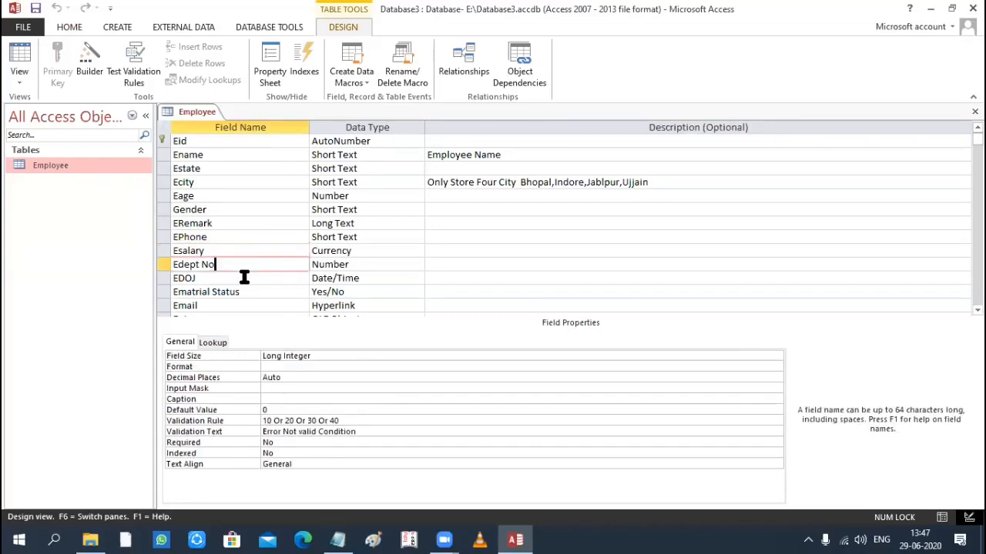
{"action": "left_click", "coordinate": [274, 411]}
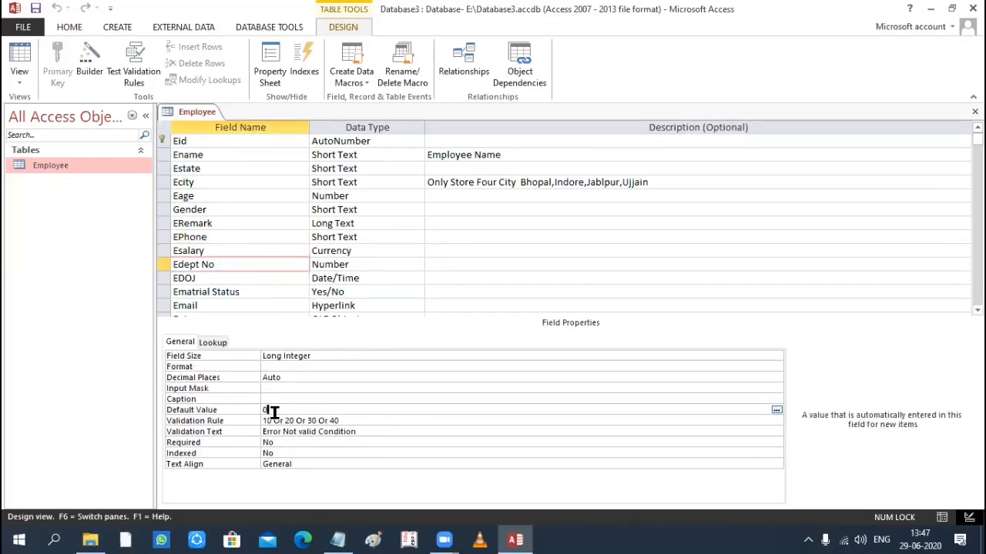
{"action": "left_click", "coordinate": [35, 8]}
- Check the state default in the Notepad notes, set the Estate field's default value to "MP" in Access, and save and view the datasheet
{"action": "left_click", "coordinate": [337, 539]}
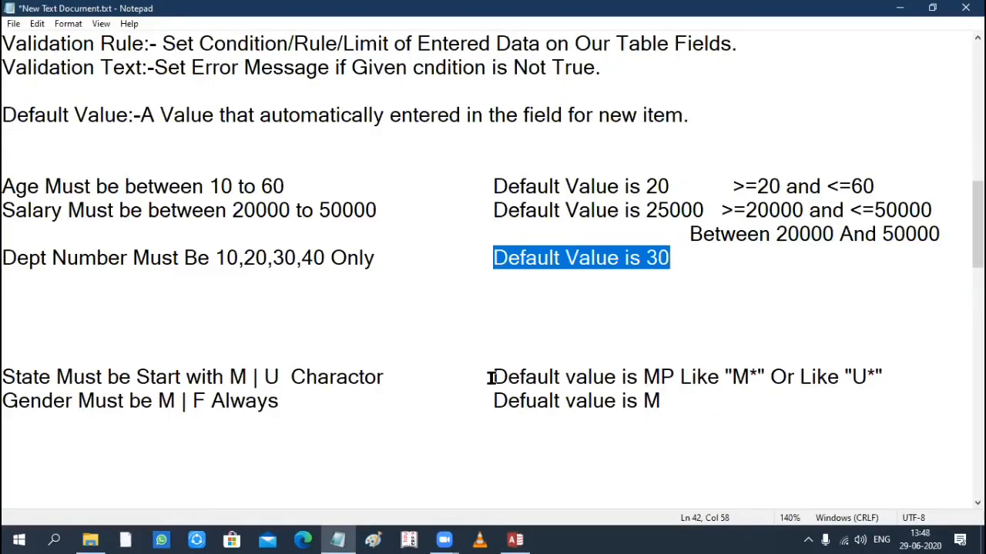
{"action": "left_click_drag", "start_coordinate": [493, 377], "coordinate": [675, 377]}
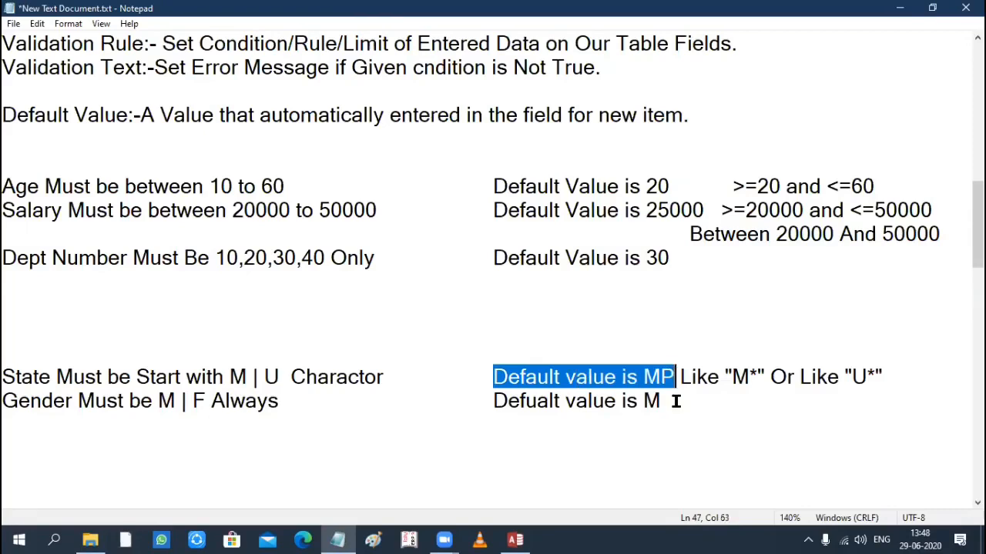
{"action": "left_click", "coordinate": [901, 7]}
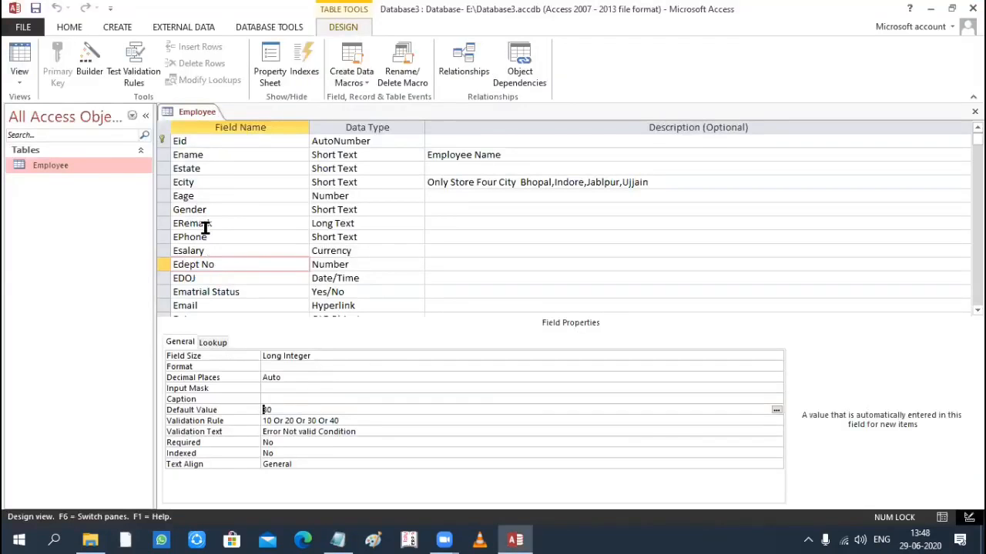
{"action": "left_click", "coordinate": [204, 168]}
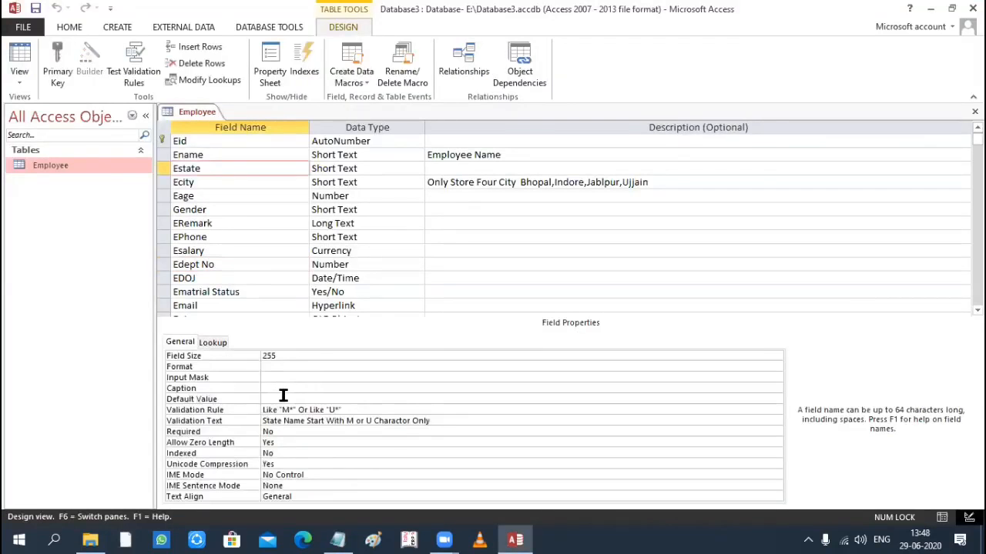
{"action": "left_click", "coordinate": [281, 398]}
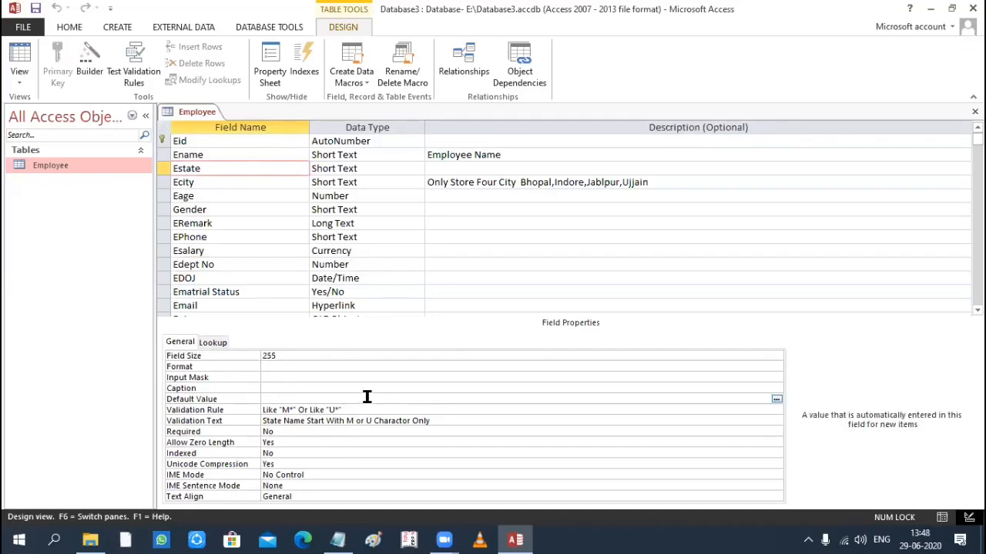
{"action": "key", "text": "ctrl+s"}
{"action": "left_click", "coordinate": [19, 81]}
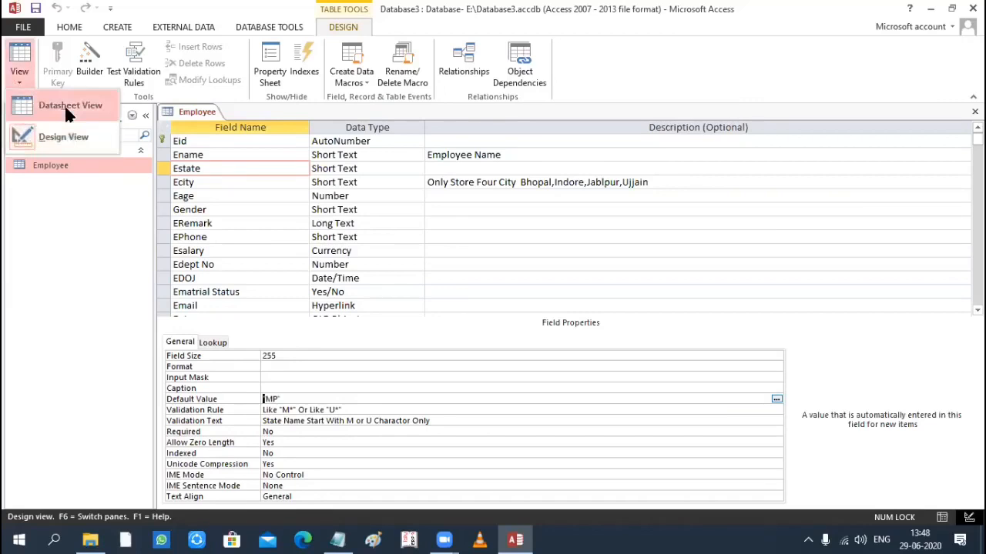
{"action": "left_click", "coordinate": [67, 112]}
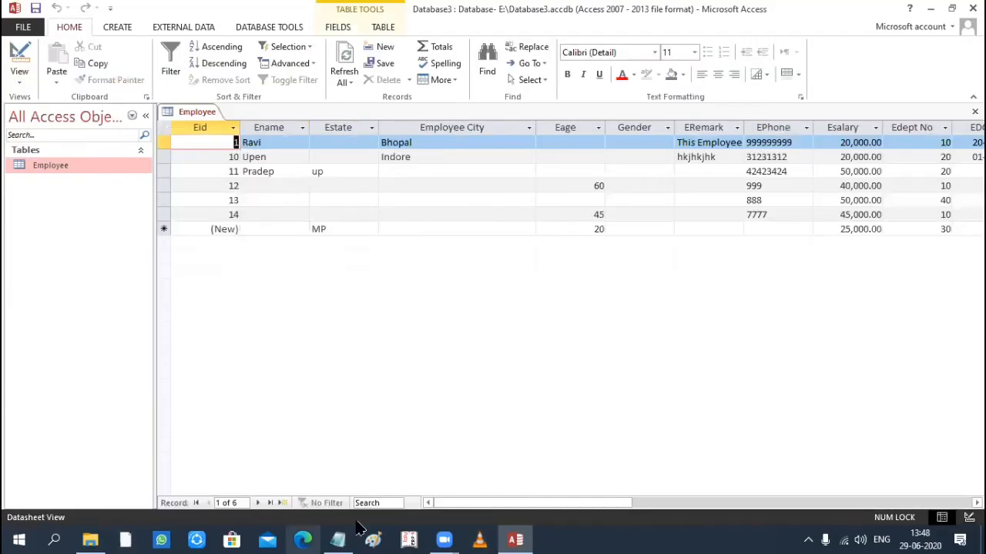
- Check the gender default in the Notepad notes, and set the Gender field's default value to "M" in the Employee table's Design View
{"action": "key", "text": "alt+Tab"}
{"action": "left_click_drag", "start_coordinate": [492, 401], "coordinate": [662, 401]}
{"action": "key", "text": "alt+Tab"}
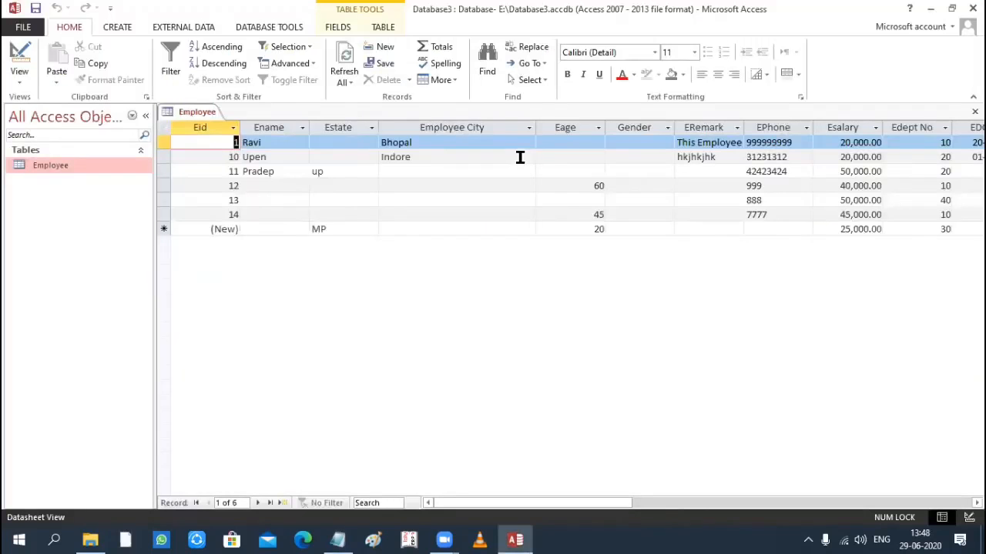
{"action": "left_click", "coordinate": [20, 81]}
{"action": "left_click", "coordinate": [46, 137]}
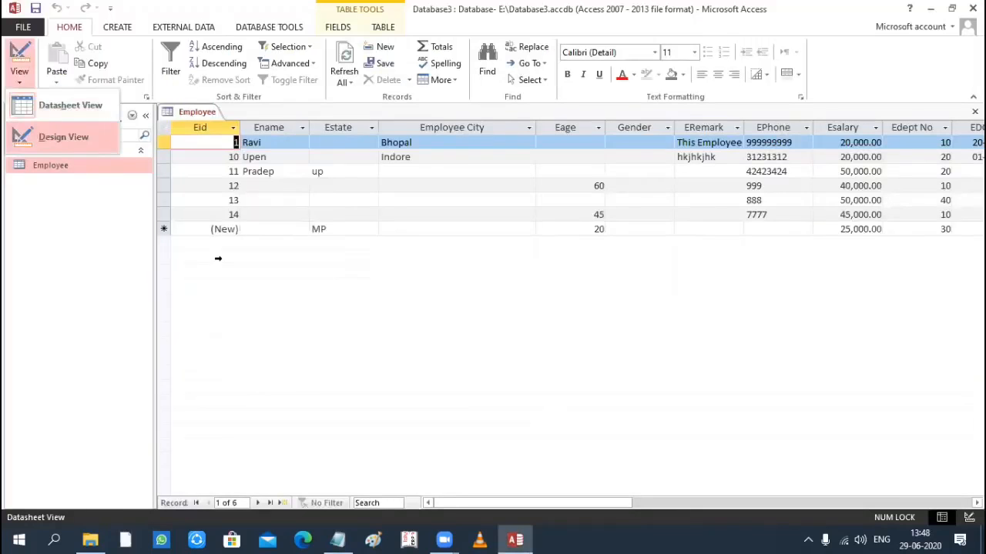
{"action": "left_click", "coordinate": [227, 208]}
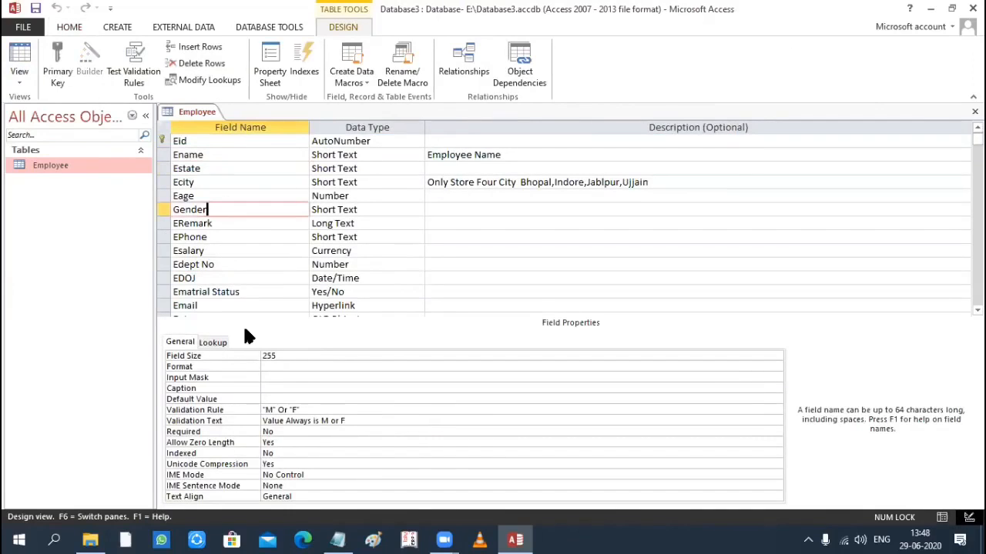
{"action": "left_click", "coordinate": [290, 398]}
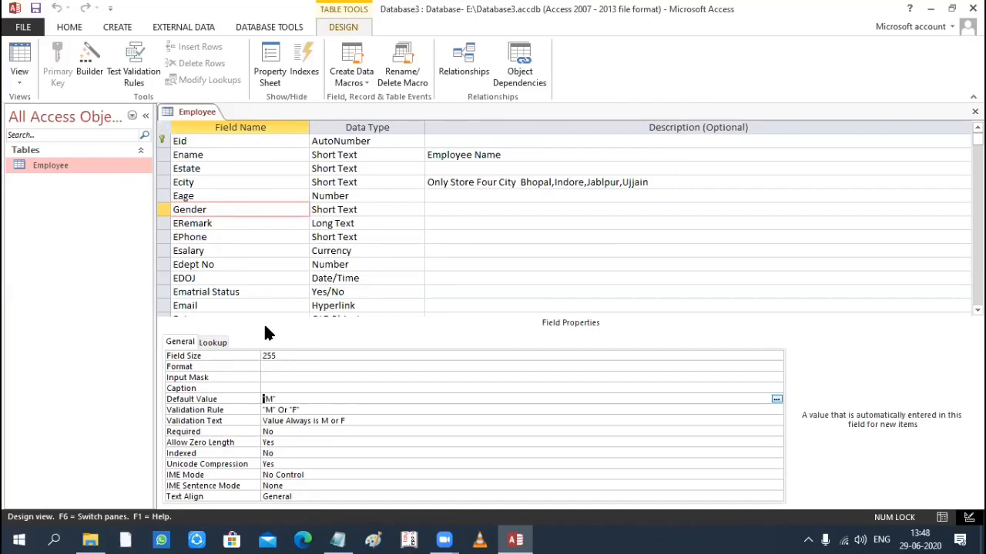
- Show the Employee table in Datasheet View and check the Estate, Eage, Gender, Esalary and Edept No defaults in the new record
{"action": "left_click", "coordinate": [19, 58]}
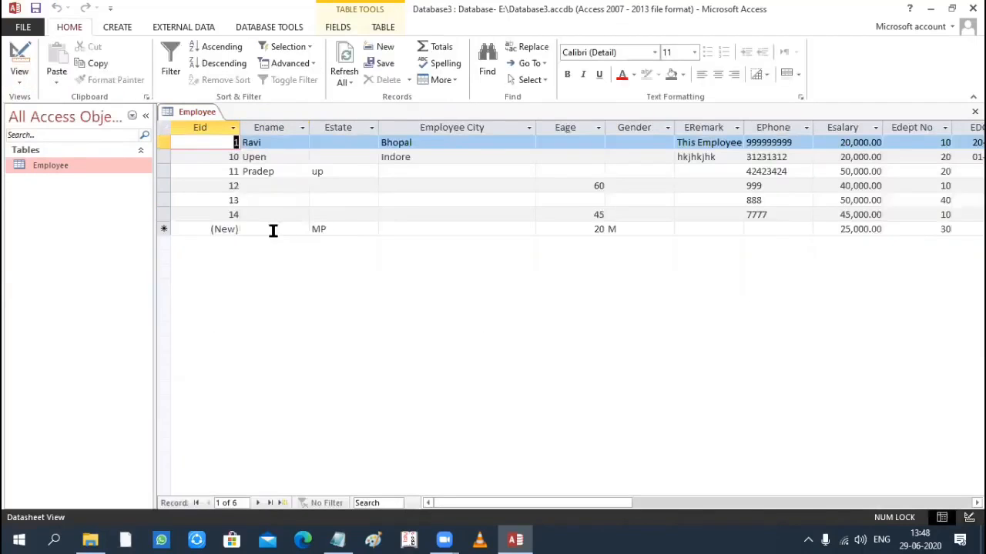
{"action": "left_click", "coordinate": [273, 231]}
{"action": "key", "text": "Tab"}
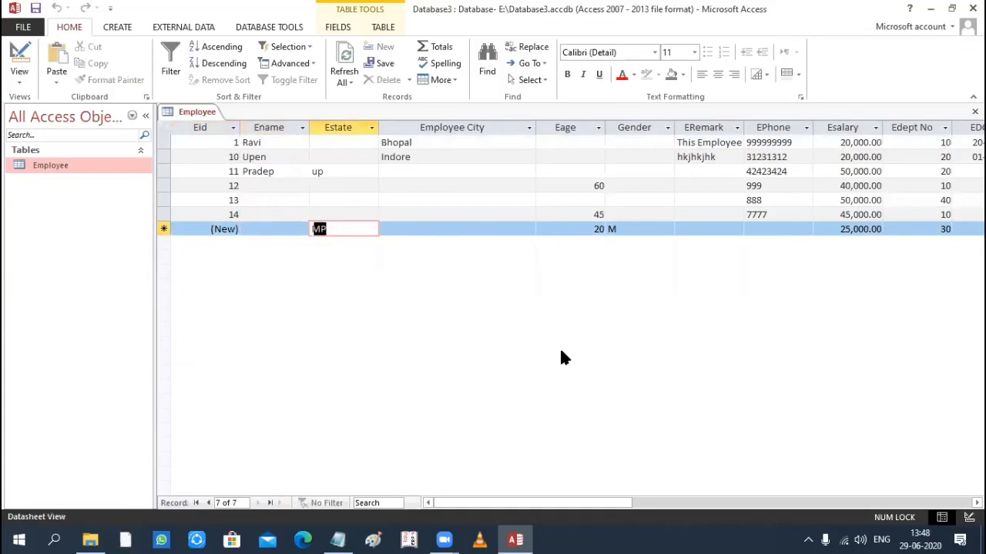
{"action": "key", "text": "Tab"}
{"action": "key", "text": "Tab"}
{"action": "key", "text": "Tab"}
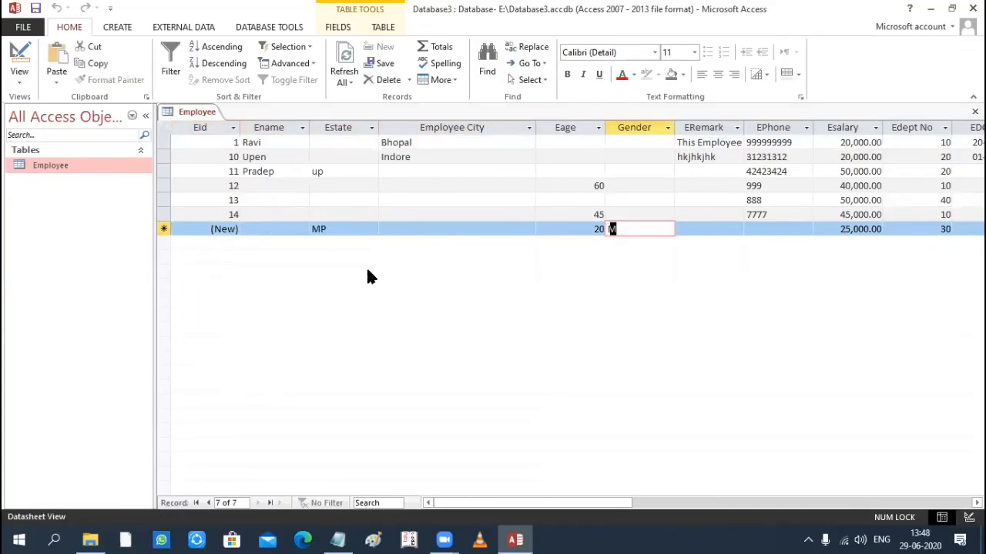
{"action": "left_click", "coordinate": [356, 231]}
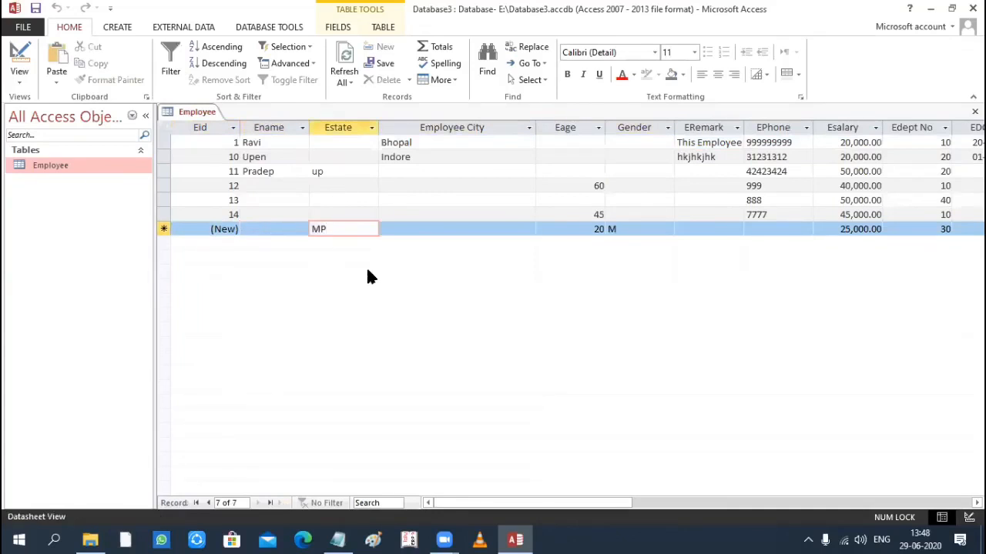
{"action": "left_click", "coordinate": [595, 229]}
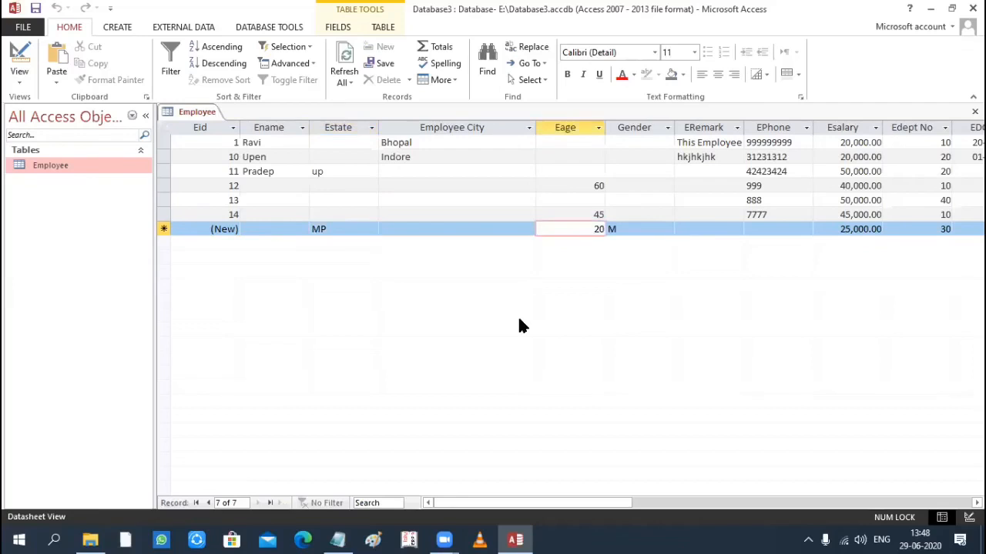
{"action": "left_click", "coordinate": [634, 227]}
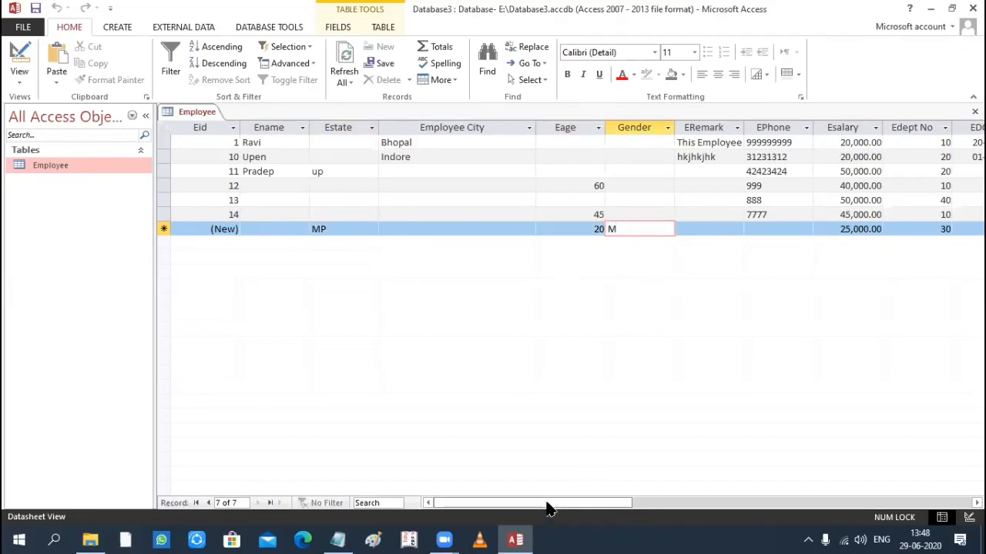
{"action": "left_click_drag", "start_coordinate": [548, 508], "coordinate": [583, 504]}
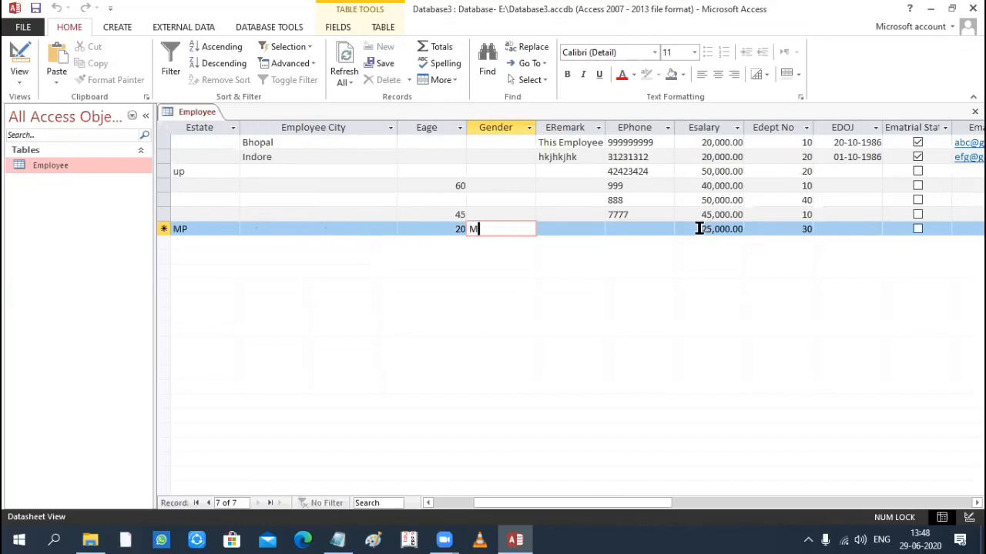
{"action": "left_click_drag", "start_coordinate": [699, 229], "coordinate": [825, 229]}
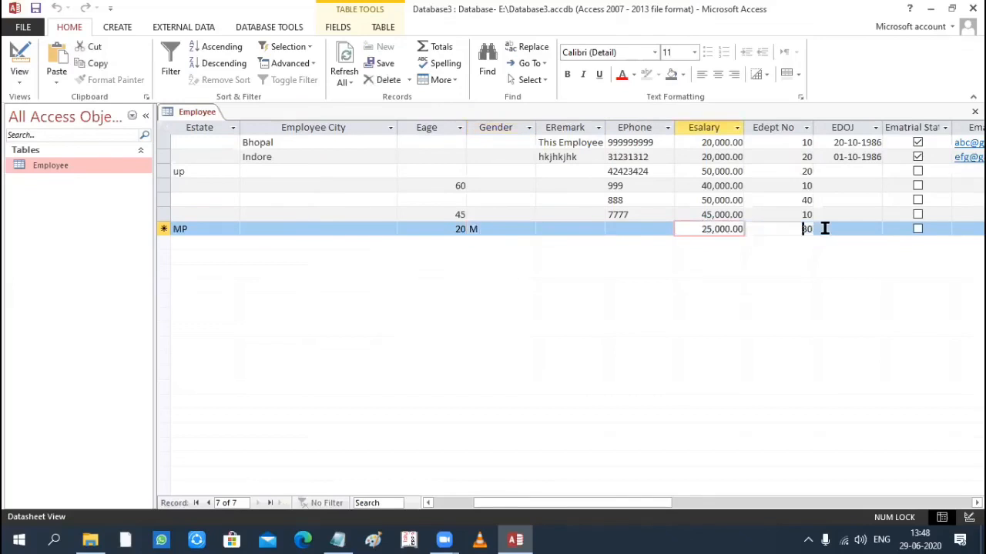
{"action": "double_click", "coordinate": [824, 229]}
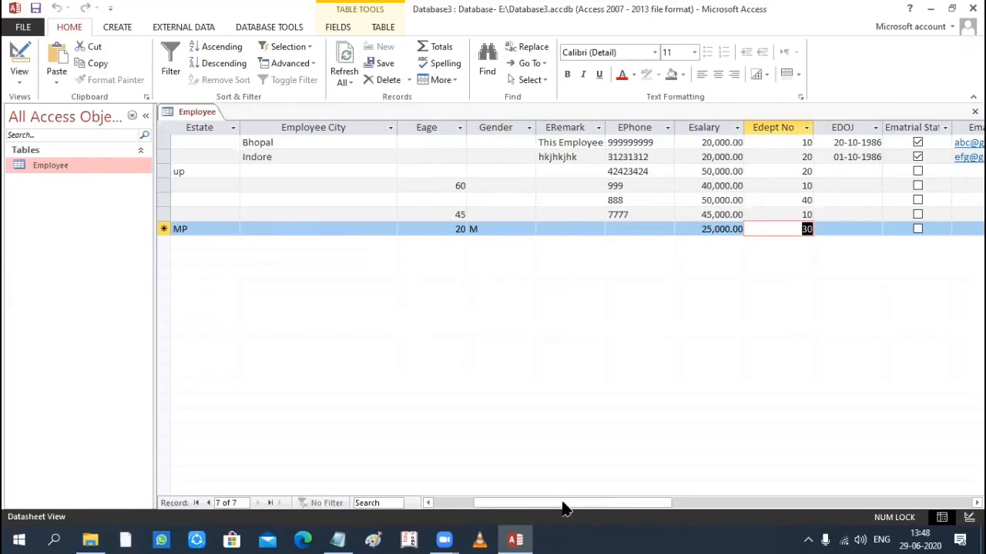
{"action": "left_click", "coordinate": [425, 503]}
{"action": "left_click", "coordinate": [345, 229]}
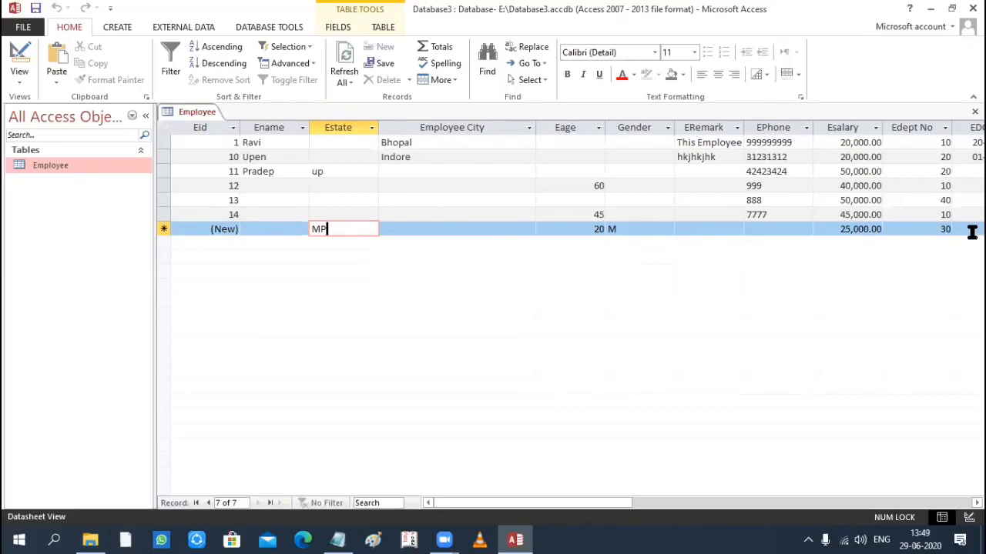
- Return the Employee table to Design View, and review the age default and the Default Value definition in the Notepad notes
{"action": "left_click", "coordinate": [20, 75]}
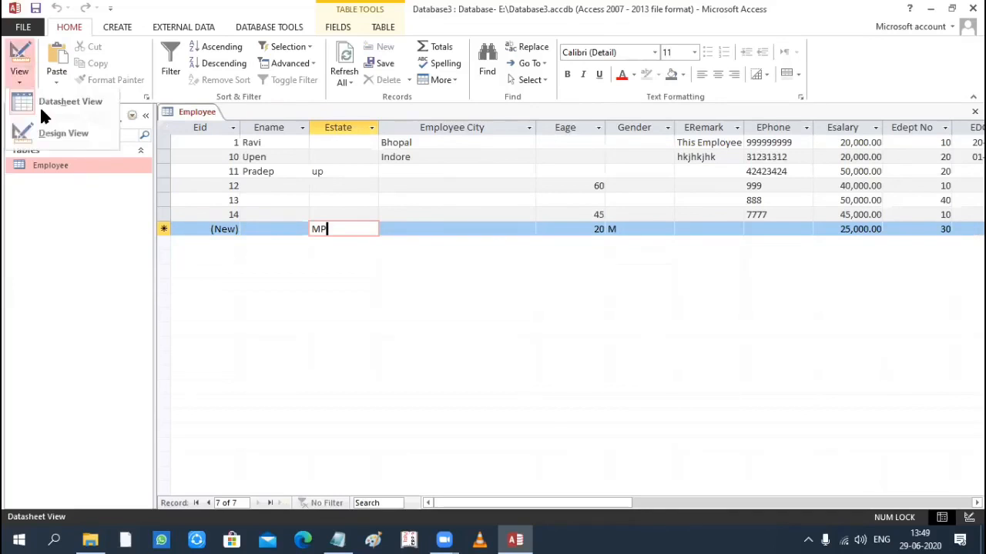
{"action": "left_click", "coordinate": [51, 137]}
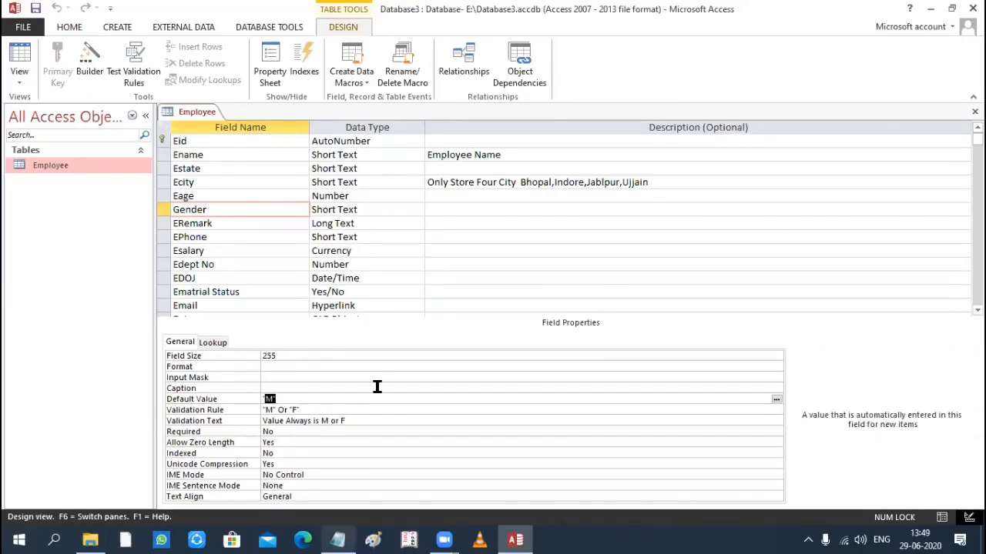
{"action": "key", "text": "alt+Tab"}
{"action": "left_click_drag", "start_coordinate": [493, 186], "coordinate": [676, 186]}
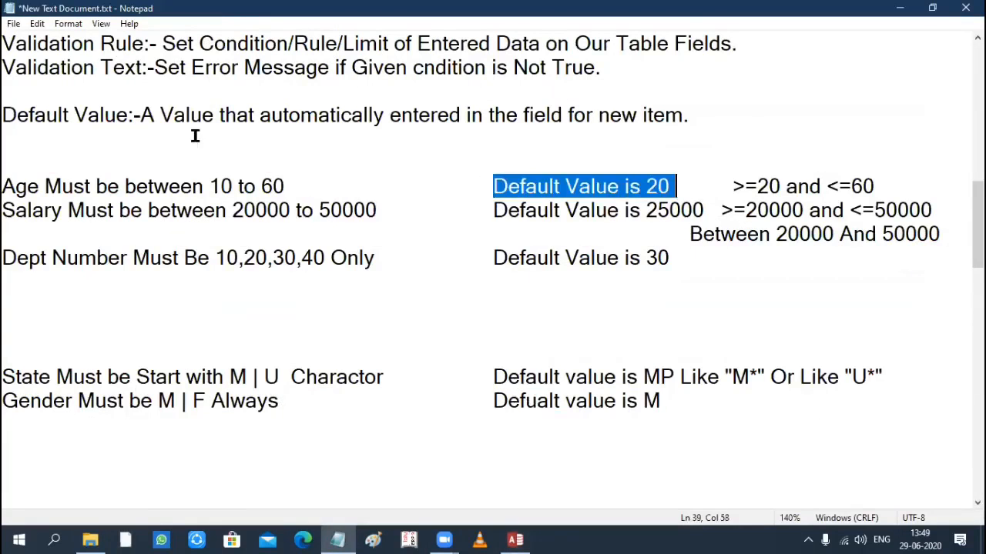
{"action": "left_click_drag", "start_coordinate": [140, 115], "coordinate": [693, 115]}
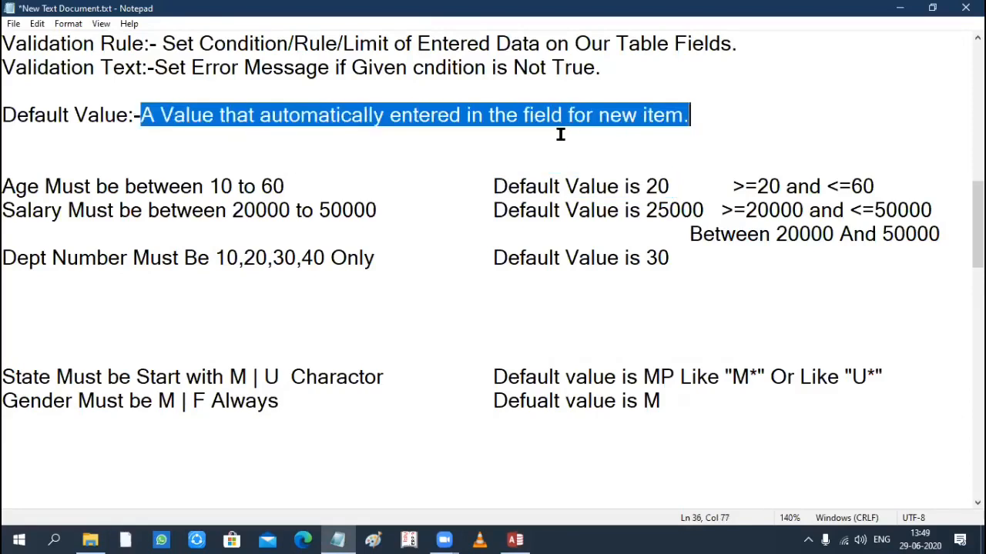